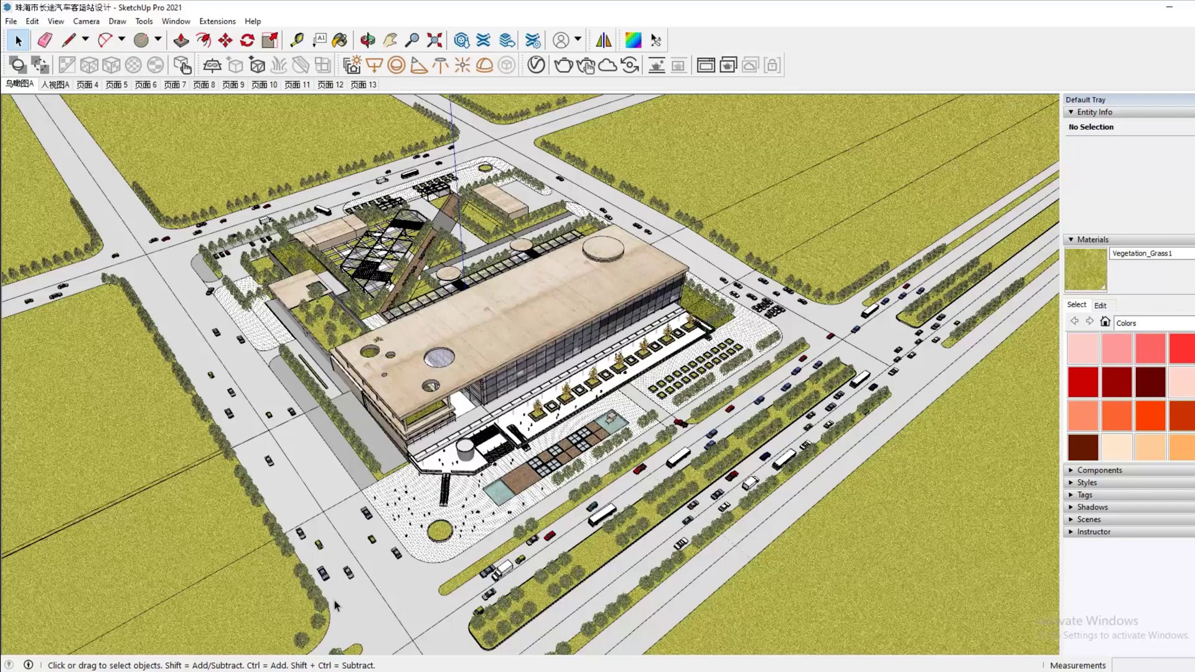
Examine the bus station model's roads, cars, tree strips, plaza and escalators up close
{"action": "scroll", "coordinate": [334, 605], "scroll_direction": "up", "scroll_amount": 10}
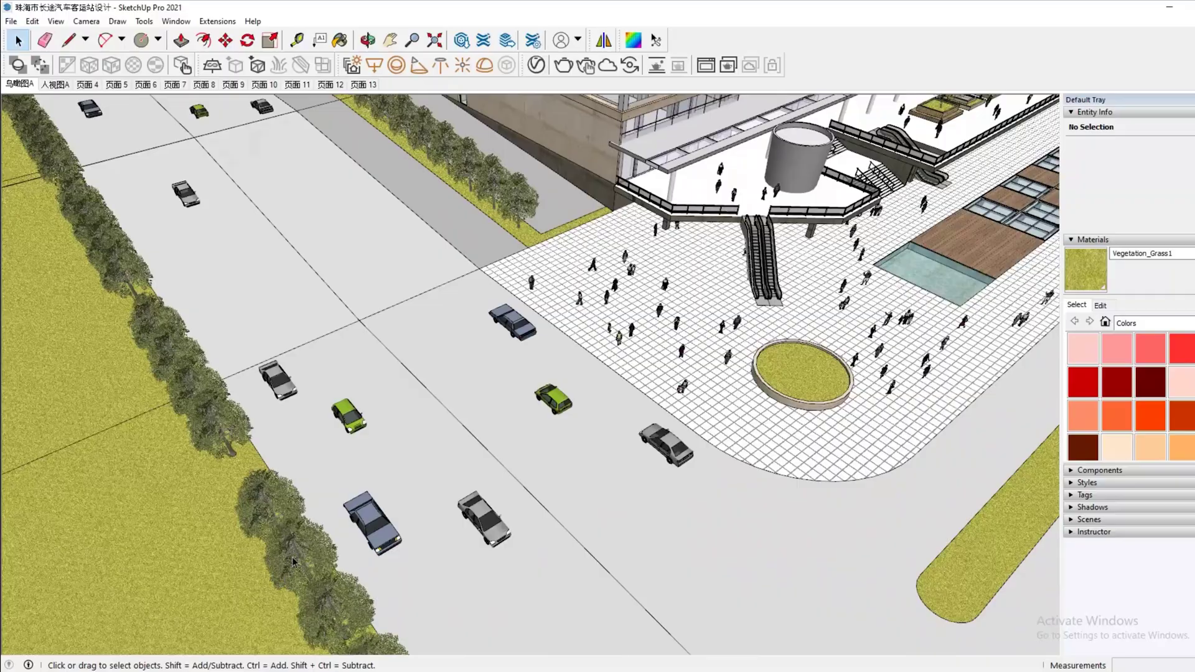
{"action": "middle_click_drag", "start_coordinate": [293, 562], "coordinate": [478, 542]}
{"action": "scroll", "coordinate": [440, 446], "scroll_direction": "down", "scroll_amount": 5}
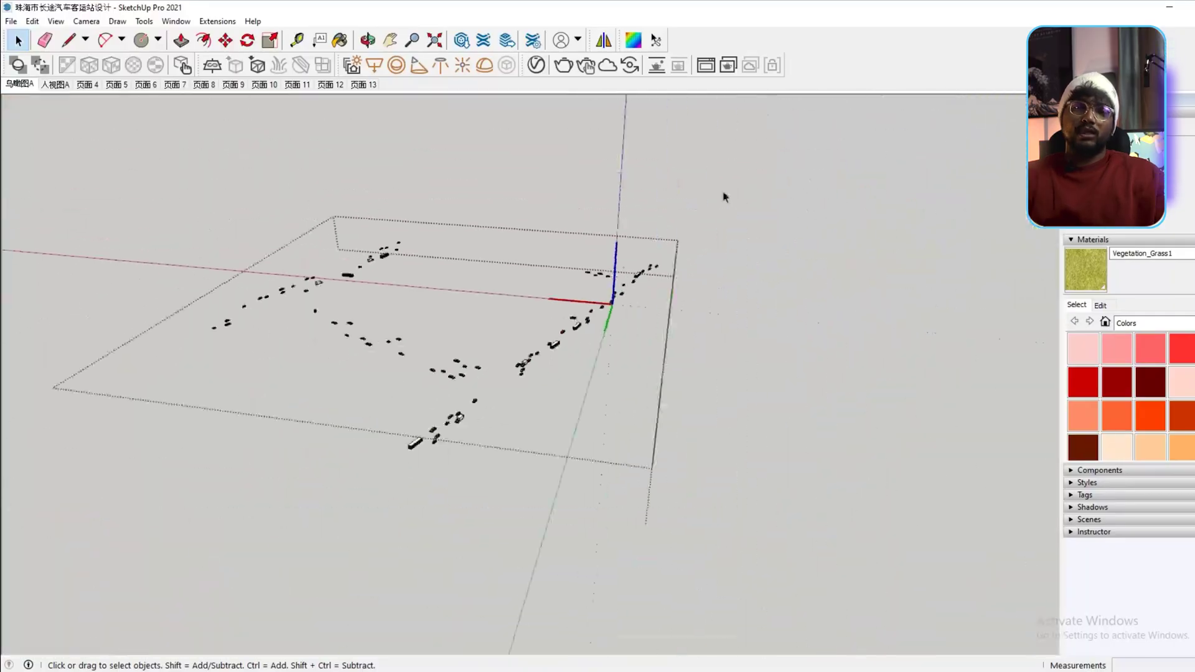
{"action": "scroll", "coordinate": [778, 346], "scroll_direction": "up", "scroll_amount": 4}
{"action": "scroll", "coordinate": [803, 347], "scroll_direction": "down", "scroll_amount": 2}
{"action": "scroll", "coordinate": [741, 352], "scroll_direction": "up", "scroll_amount": 5}
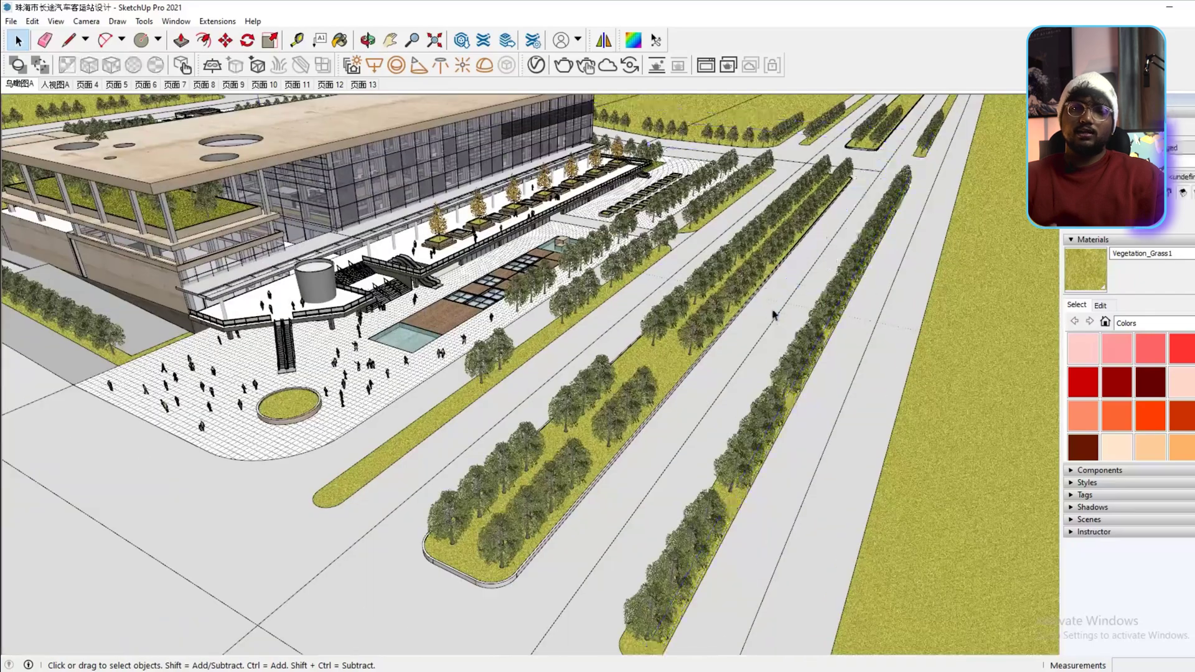
{"action": "scroll", "coordinate": [249, 380], "scroll_direction": "up", "scroll_amount": 6}
{"action": "left_click", "coordinate": [349, 383]}
{"action": "scroll", "coordinate": [352, 424], "scroll_direction": "down", "scroll_amount": 5}
{"action": "scroll", "coordinate": [382, 358], "scroll_direction": "up", "scroll_amount": 5}
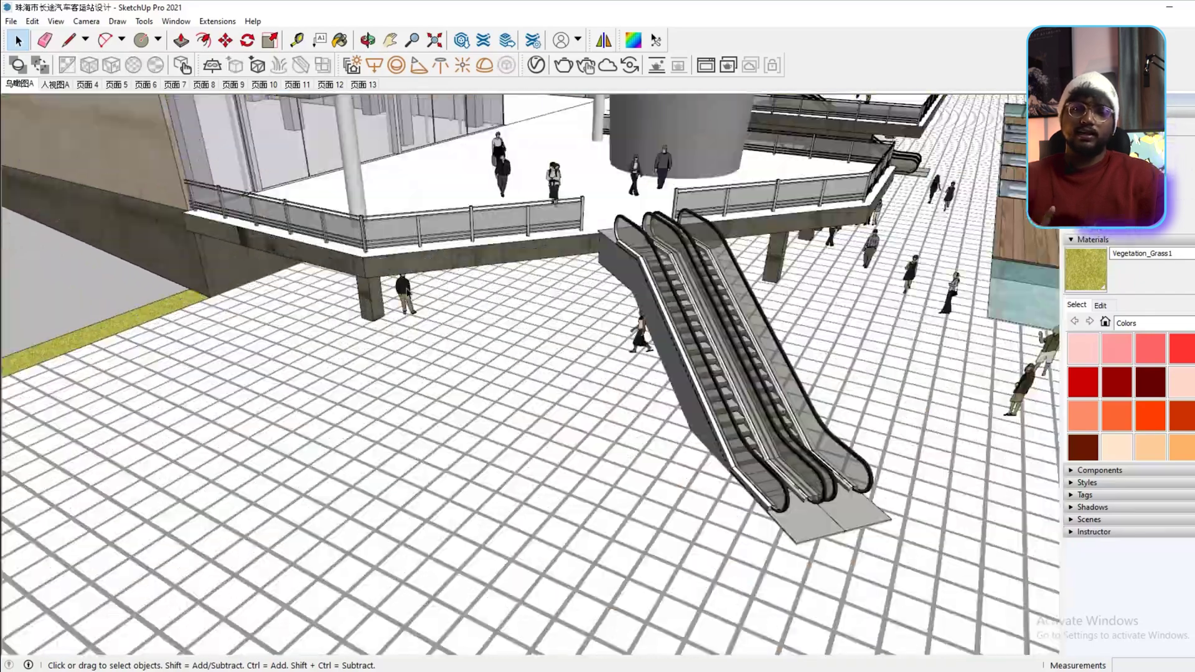
{"action": "scroll", "coordinate": [473, 361], "scroll_direction": "down", "scroll_amount": 8}
{"action": "middle_click_drag", "start_coordinate": [399, 312], "coordinate": [560, 386]}
Try to delete the plaza paving and the water pool beside the wooden deck
{"action": "left_click", "coordinate": [529, 398]}
{"action": "middle_click_drag", "start_coordinate": [579, 429], "coordinate": [407, 372]}
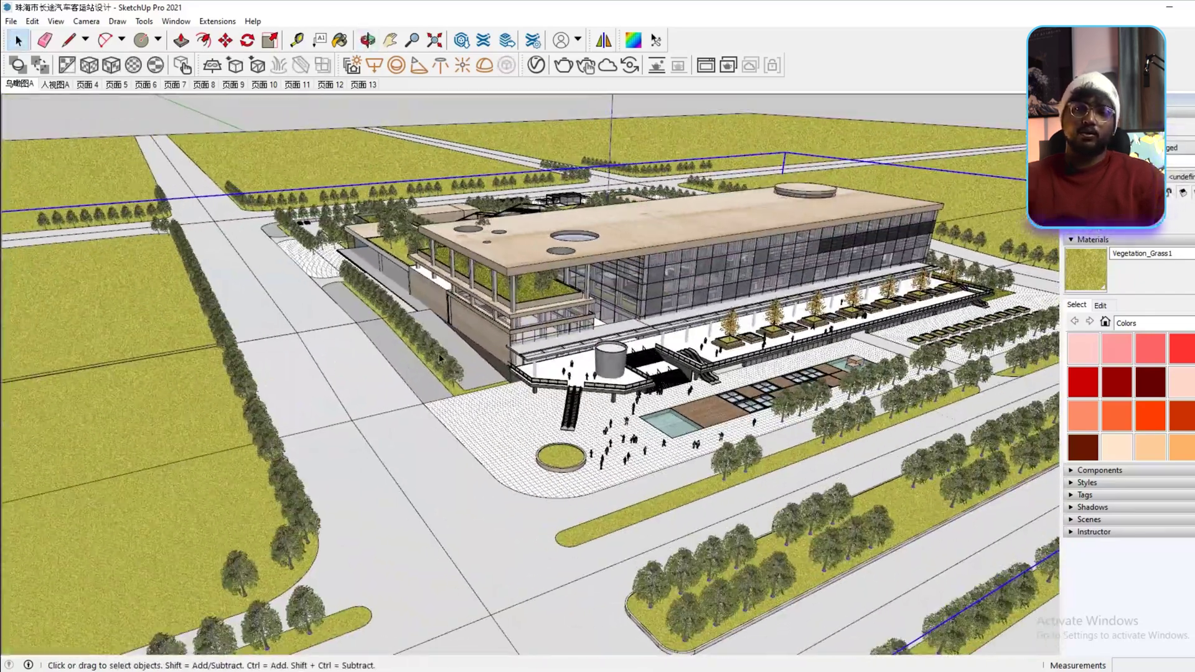
{"action": "scroll", "coordinate": [624, 459], "scroll_direction": "up", "scroll_amount": 4}
{"action": "right_click", "coordinate": [624, 459]}
{"action": "key", "text": "Delete"}
{"action": "middle_click_drag", "start_coordinate": [623, 465], "coordinate": [558, 440]}
{"action": "scroll", "coordinate": [616, 405], "scroll_direction": "up", "scroll_amount": 3}
{"action": "left_click", "coordinate": [805, 483]}
{"action": "key", "text": "Delete"}
Delete the people figure standing on the raised terrace near the cylindrical volume
{"action": "scroll", "coordinate": [596, 351], "scroll_direction": "down", "scroll_amount": 6}
{"action": "middle_click_drag", "start_coordinate": [596, 351], "coordinate": [109, 443]}
{"action": "middle_click_drag", "start_coordinate": [72, 542], "coordinate": [62, 617]}
{"action": "scroll", "coordinate": [834, 448], "scroll_direction": "up", "scroll_amount": 4}
{"action": "scroll", "coordinate": [529, 460], "scroll_direction": "up", "scroll_amount": 4}
{"action": "middle_click_drag", "start_coordinate": [529, 460], "coordinate": [547, 349]}
{"action": "left_click", "coordinate": [511, 535]}
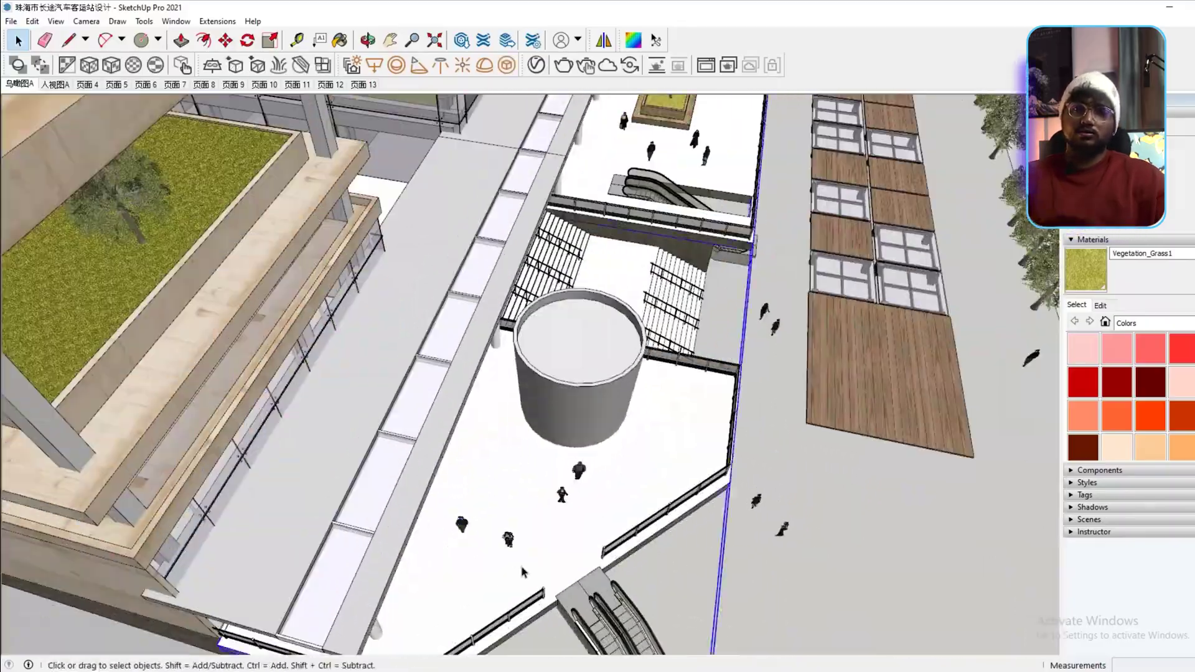
{"action": "key", "text": "Delete"}
{"action": "scroll", "coordinate": [498, 485], "scroll_direction": "down", "scroll_amount": 3}
{"action": "scroll", "coordinate": [696, 171], "scroll_direction": "up", "scroll_amount": 5}
{"action": "middle_click_drag", "start_coordinate": [664, 246], "coordinate": [635, 413], "text": "shift"}
{"action": "scroll", "coordinate": [626, 249], "scroll_direction": "up", "scroll_amount": 1}
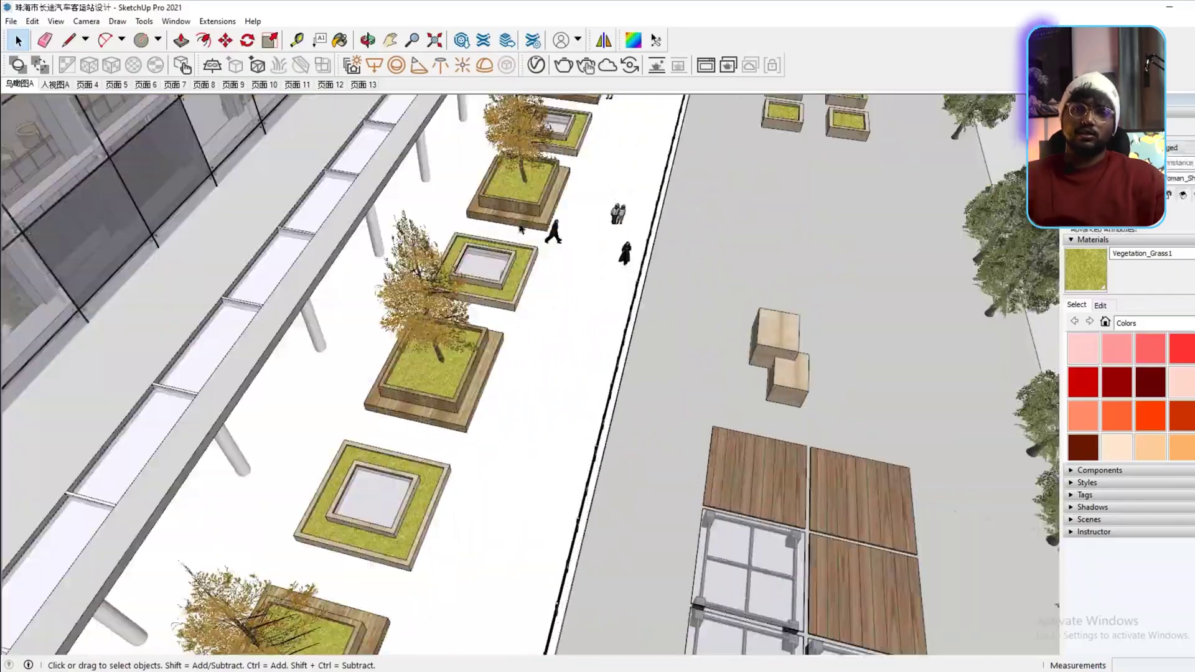
Inspect the planters, stairs, remaining people figures and the parking level beneath the building for entourage objects
{"action": "middle_click_drag", "start_coordinate": [598, 155], "coordinate": [542, 274], "text": "shift"}
{"action": "scroll", "coordinate": [520, 191], "scroll_direction": "up", "scroll_amount": 4}
{"action": "scroll", "coordinate": [522, 190], "scroll_direction": "down", "scroll_amount": 5}
{"action": "scroll", "coordinate": [608, 347], "scroll_direction": "up", "scroll_amount": 8}
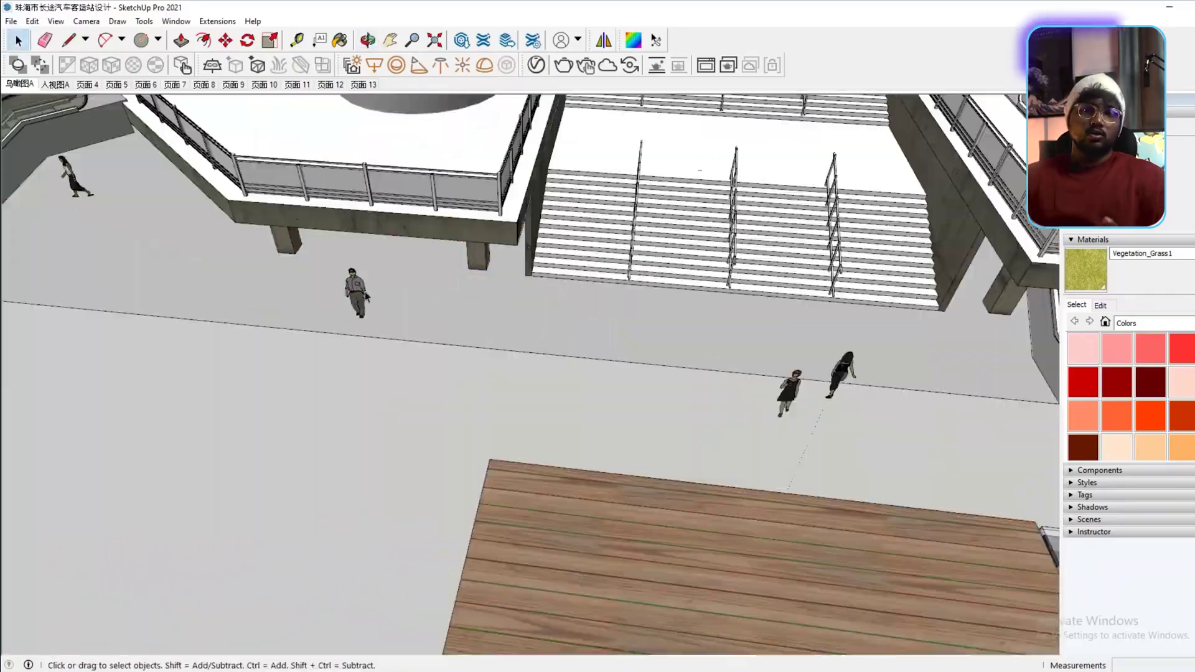
{"action": "scroll", "coordinate": [366, 296], "scroll_direction": "down", "scroll_amount": 6}
{"action": "middle_click_drag", "start_coordinate": [338, 200], "coordinate": [627, 208]}
{"action": "scroll", "coordinate": [600, 200], "scroll_direction": "up", "scroll_amount": 8}
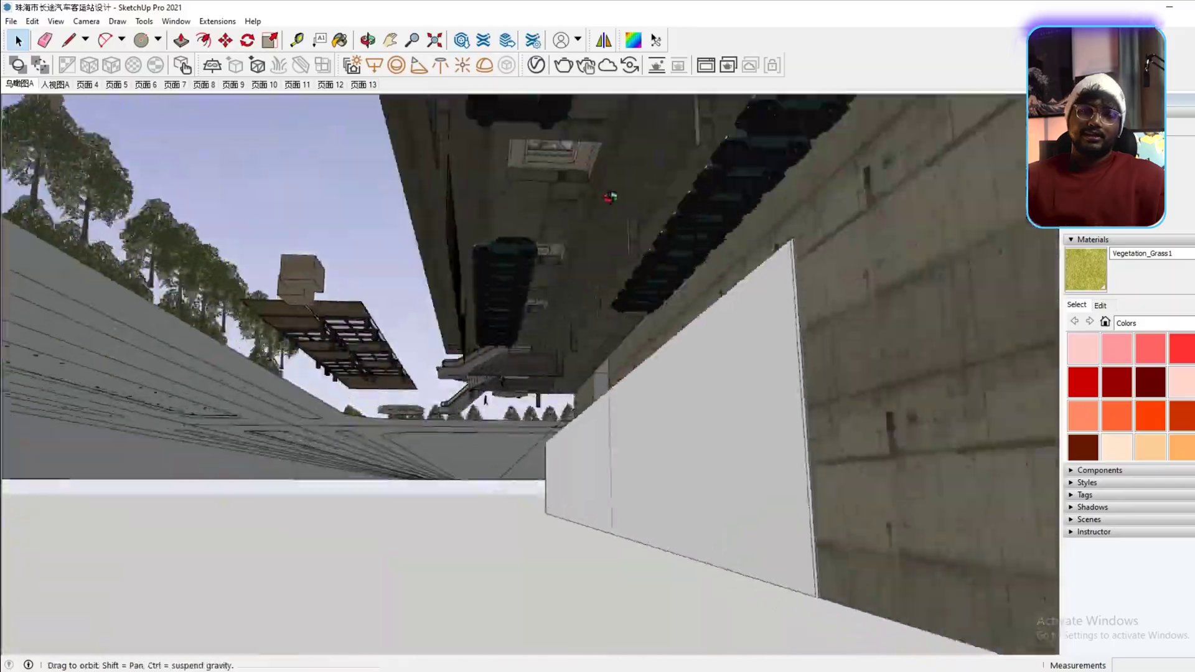
{"action": "scroll", "coordinate": [500, 402], "scroll_direction": "up", "scroll_amount": 4}
{"action": "scroll", "coordinate": [500, 402], "scroll_direction": "up", "scroll_amount": 3}
{"action": "middle_click_drag", "start_coordinate": [503, 311], "coordinate": [474, 373]}
{"action": "scroll", "coordinate": [309, 331], "scroll_direction": "down", "scroll_amount": 8}
{"action": "scroll", "coordinate": [622, 349], "scroll_direction": "up", "scroll_amount": 8}
{"action": "middle_click_drag", "start_coordinate": [623, 349], "coordinate": [586, 279]}
{"action": "scroll", "coordinate": [586, 278], "scroll_direction": "up", "scroll_amount": 5}
{"action": "scroll", "coordinate": [588, 277], "scroll_direction": "down", "scroll_amount": 5}
{"action": "scroll", "coordinate": [589, 277], "scroll_direction": "down", "scroll_amount": 5}
Save the cleaned model as a new file named "Bus stand" in an older SketchUp version format
{"action": "left_click", "coordinate": [11, 21]}
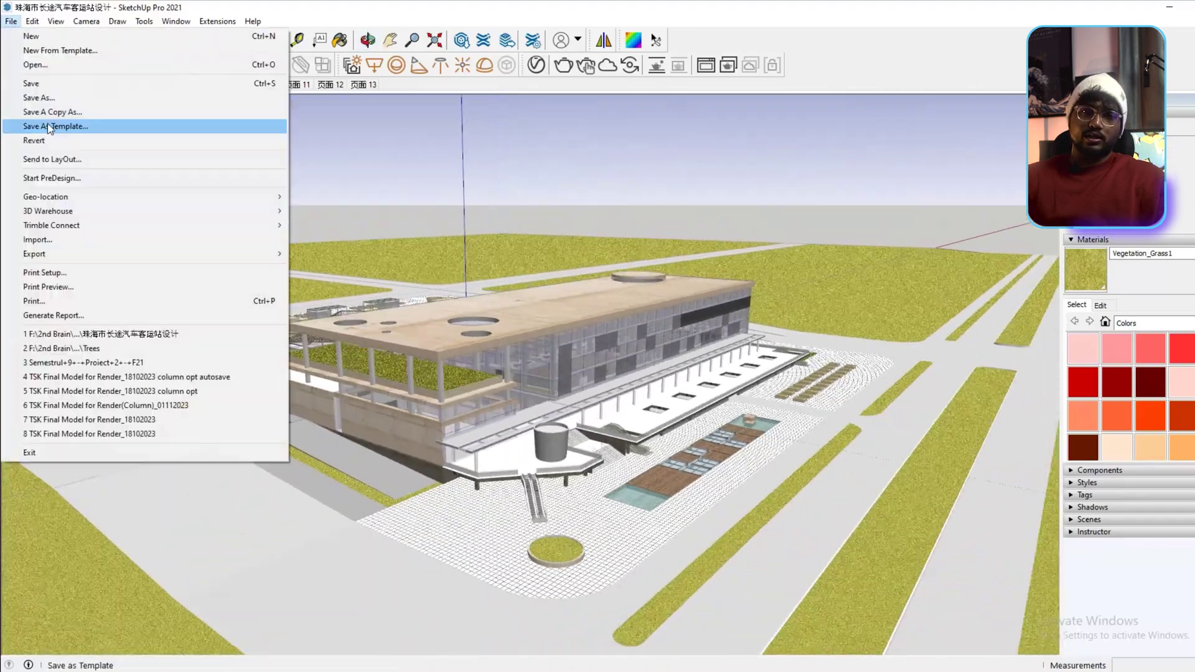
{"action": "left_click", "coordinate": [37, 95]}
{"action": "type", "text": "Bus stand"}
{"action": "left_click", "coordinate": [633, 473]}
{"action": "left_click", "coordinate": [623, 569]}
{"action": "left_click", "coordinate": [925, 502]}
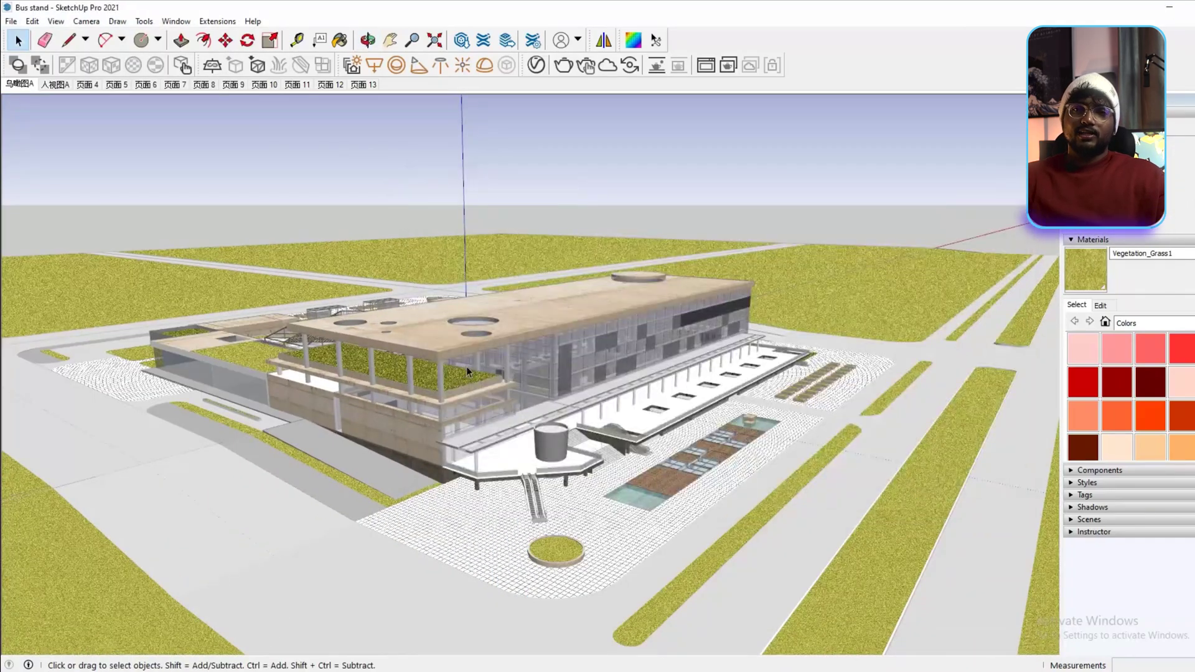
Delete the building and site geometry so that only the trees and planters are kept
{"action": "left_click", "coordinate": [548, 346]}
{"action": "scroll", "coordinate": [553, 349], "scroll_direction": "down", "scroll_amount": 8}
{"action": "scroll", "coordinate": [554, 350], "scroll_direction": "down", "scroll_amount": 3}
{"action": "key", "text": "ctrl+a"}
{"action": "key", "text": "Delete"}
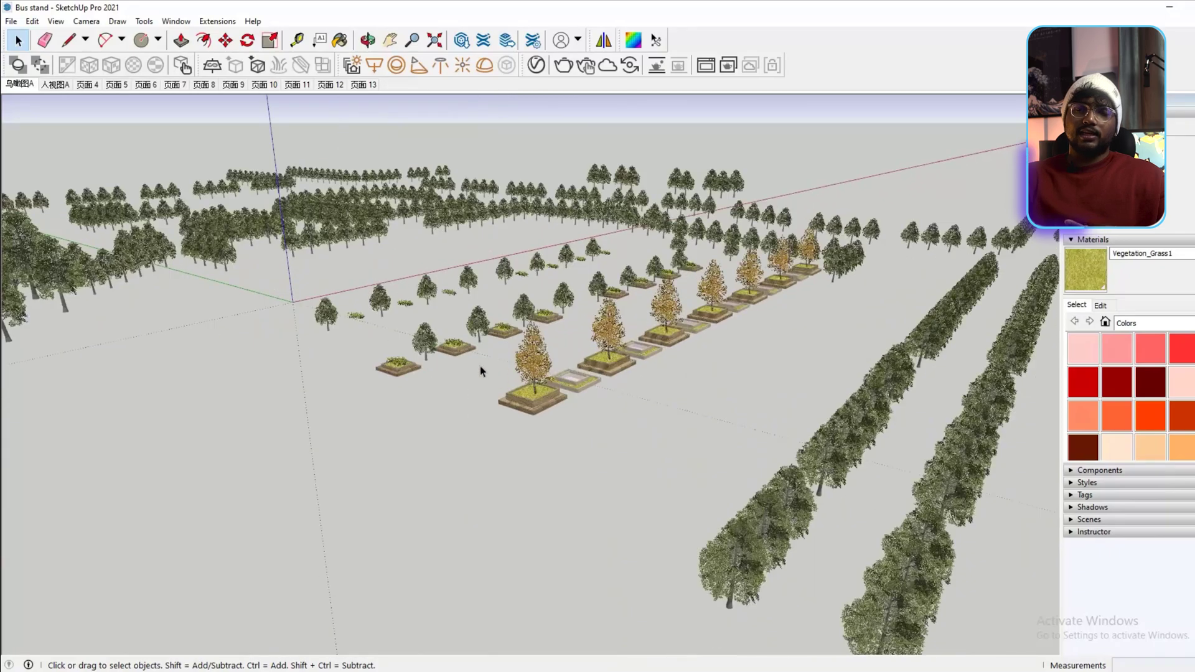
{"action": "scroll", "coordinate": [481, 371], "scroll_direction": "down", "scroll_amount": 6}
{"action": "scroll", "coordinate": [459, 146], "scroll_direction": "up", "scroll_amount": 3}
Save the building model as "Bus stand" in the SketchUp Version 6 (*.skp) format
{"action": "left_click", "coordinate": [11, 21]}
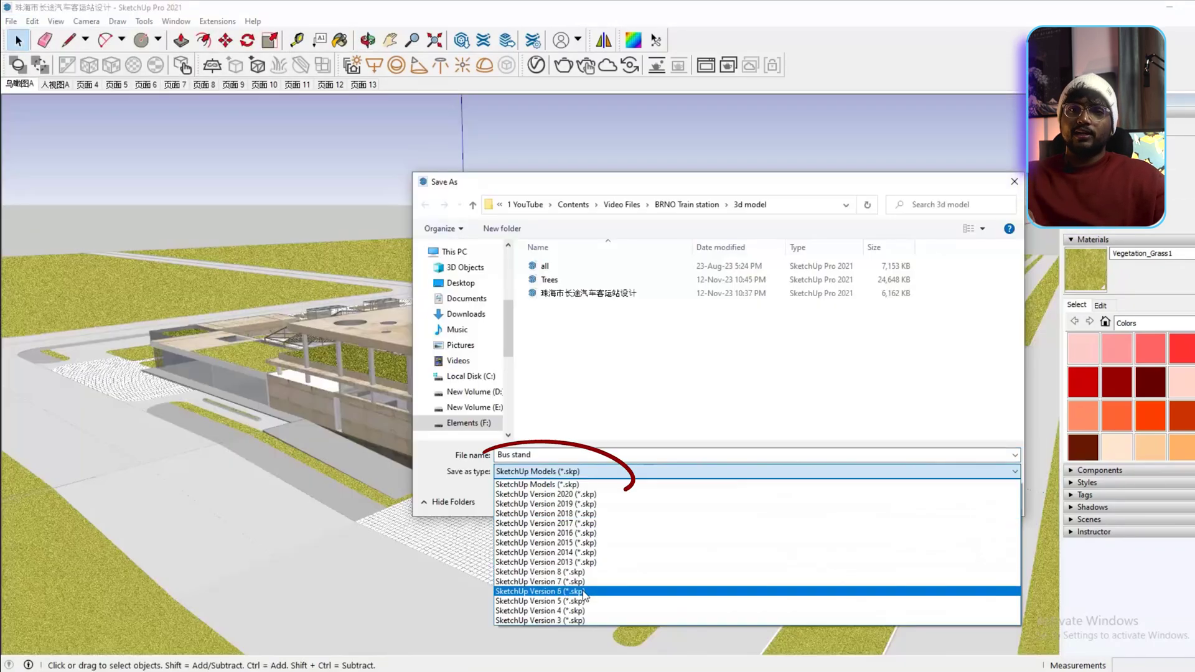
{"action": "left_click", "coordinate": [584, 591]}
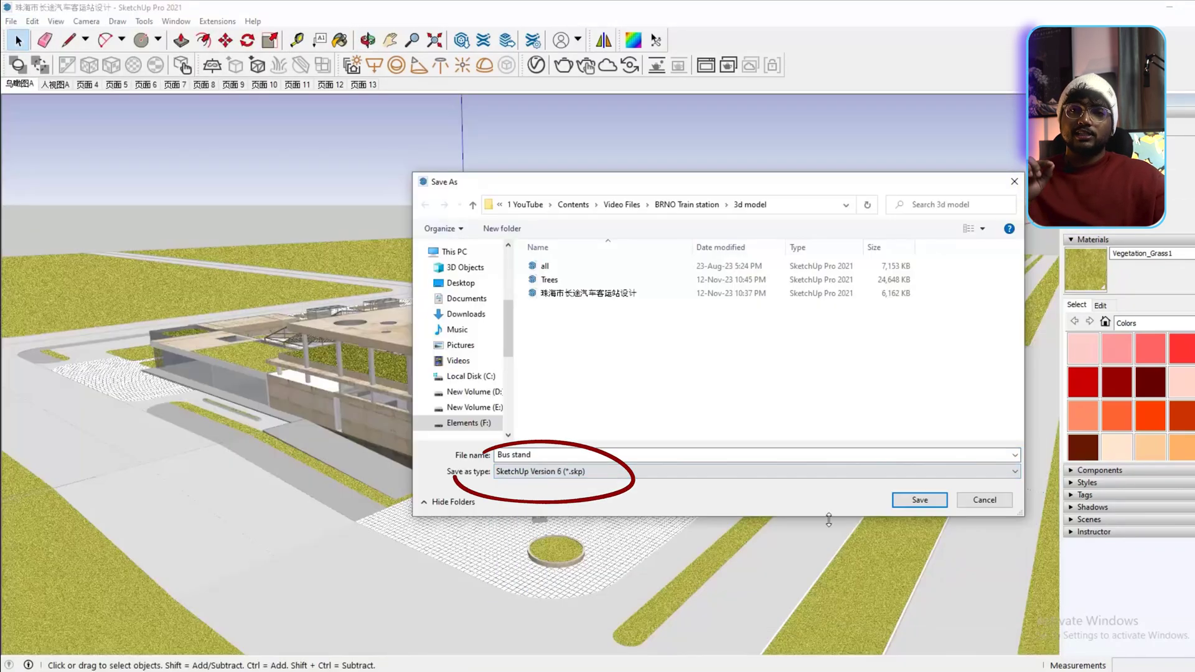
{"action": "left_click", "coordinate": [920, 500]}
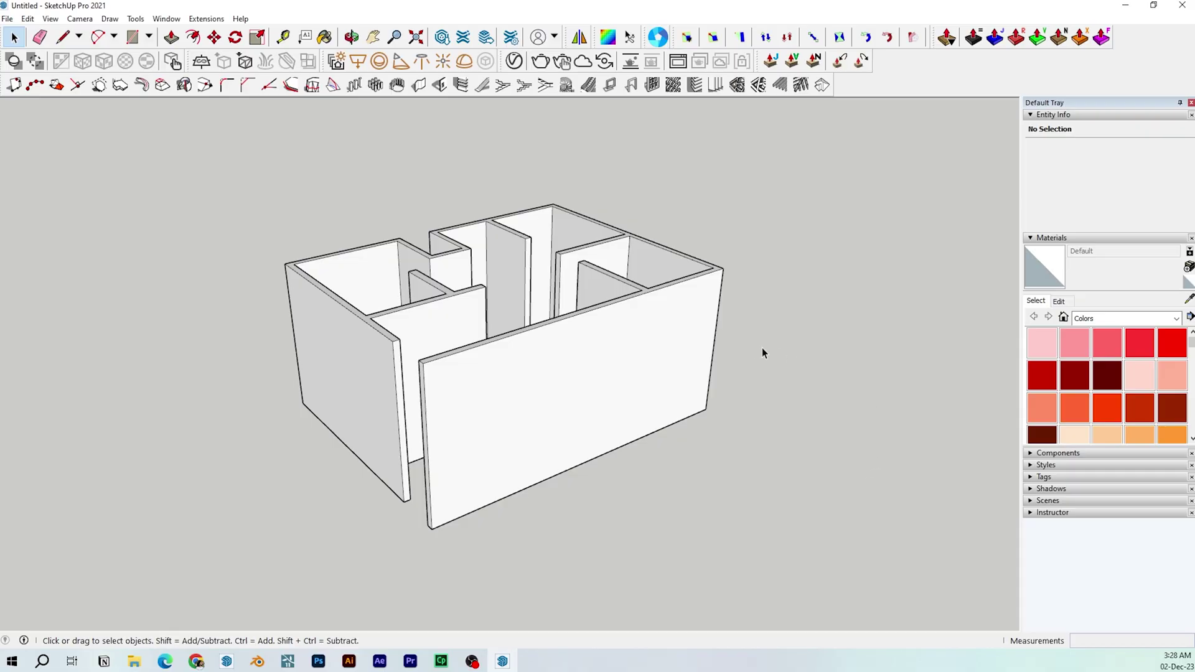
Select the large ground plane under the house walls and move it vertically up so it cuts through them
{"action": "middle_click_drag", "start_coordinate": [762, 348], "coordinate": [771, 375]}
{"action": "middle_click_drag", "start_coordinate": [516, 247], "coordinate": [539, 346]}
{"action": "left_click", "coordinate": [965, 485]}
{"action": "middle_click_drag", "start_coordinate": [965, 484], "coordinate": [689, 430]}
{"action": "key", "text": "space"}
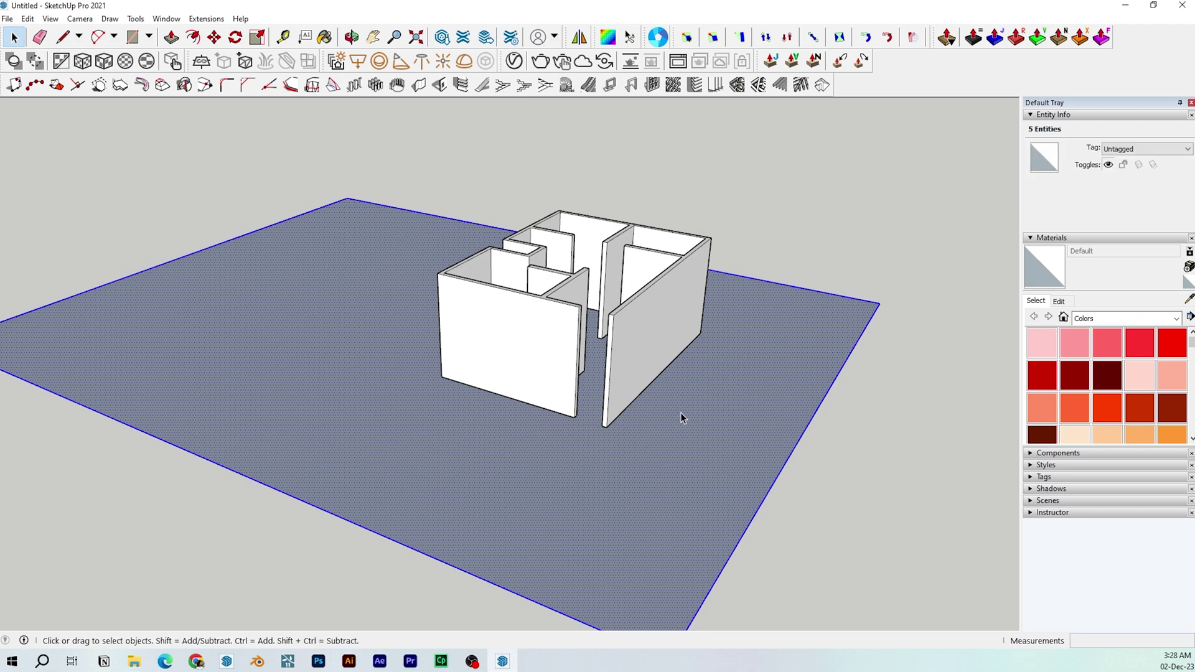
{"action": "left_click", "coordinate": [641, 392]}
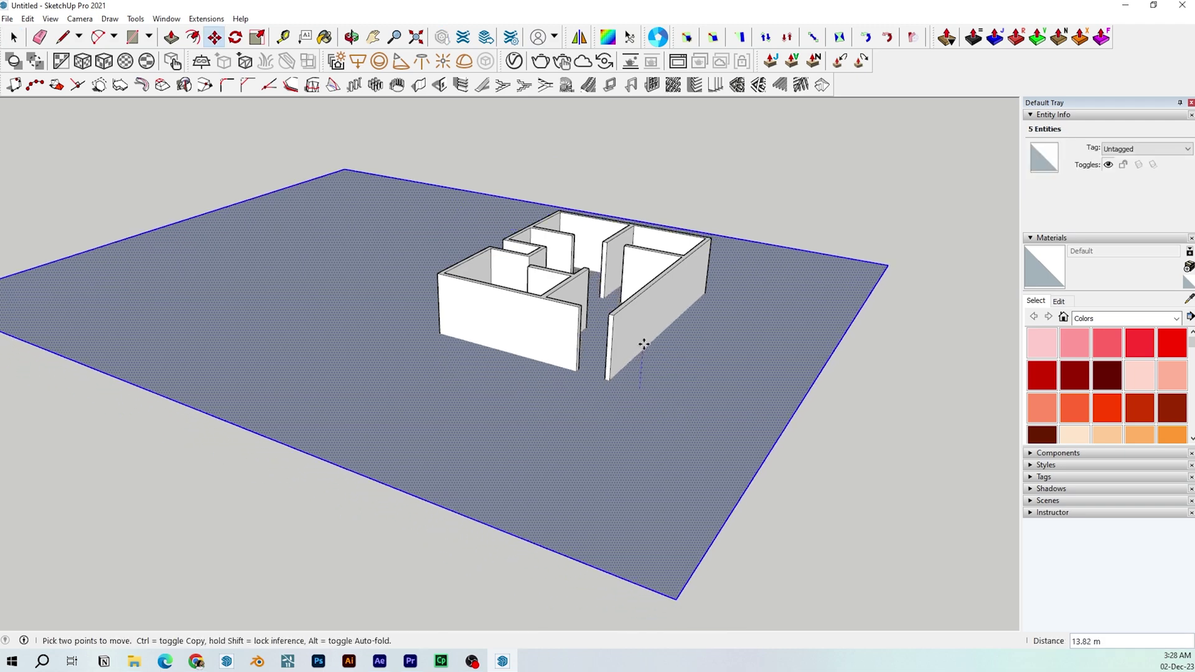
{"action": "left_click", "coordinate": [644, 341]}
{"action": "scroll", "coordinate": [640, 361], "scroll_direction": "up", "scroll_amount": 1}
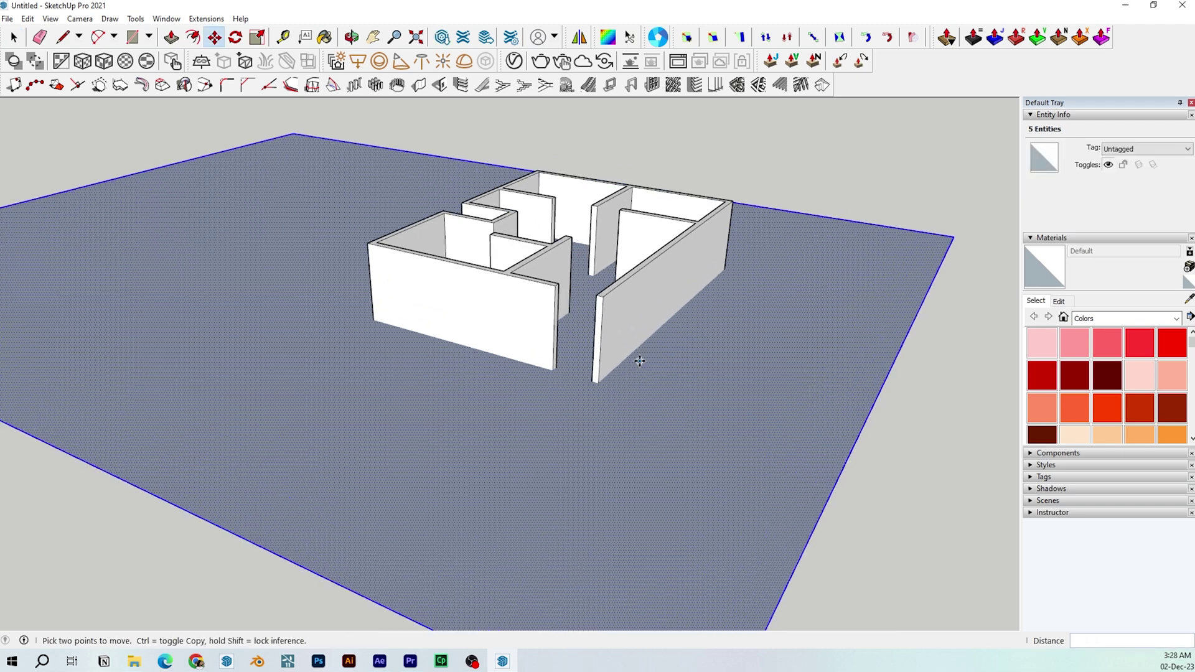
Intersect the raised plane's faces with the house walls
{"action": "right_click", "coordinate": [680, 383]}
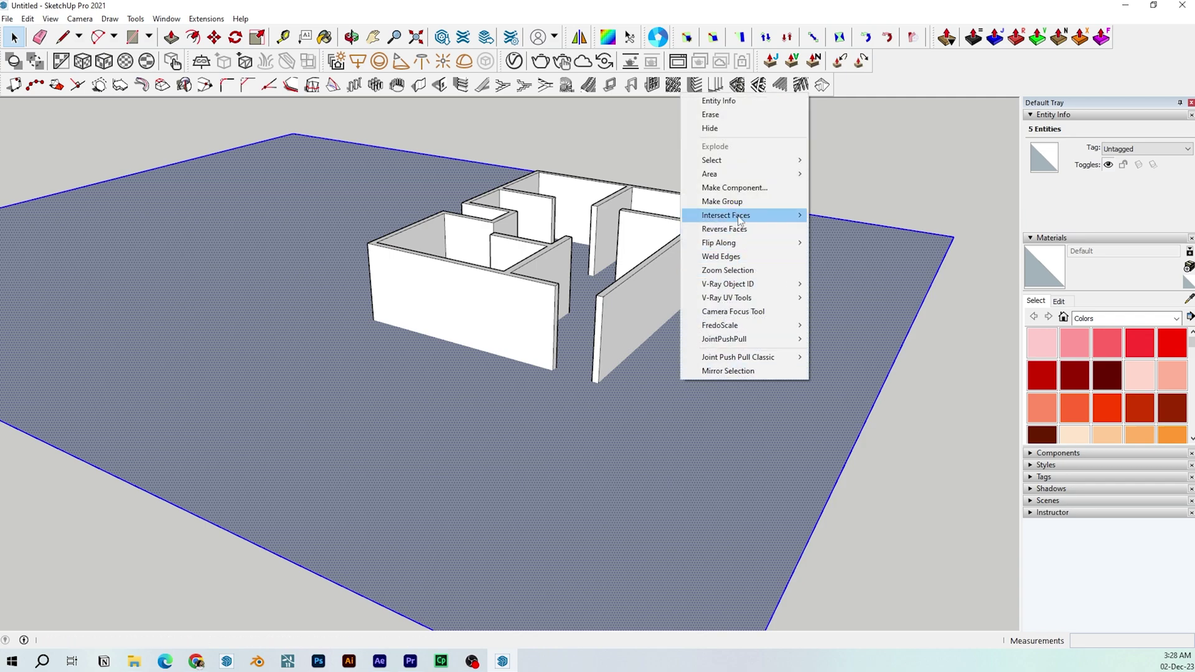
{"action": "left_click", "coordinate": [847, 215]}
{"action": "scroll", "coordinate": [700, 355], "scroll_direction": "down", "scroll_amount": 2}
Group the plane with its intersection lines and hide the surrounding walls while editing the group
{"action": "right_click", "coordinate": [709, 365]}
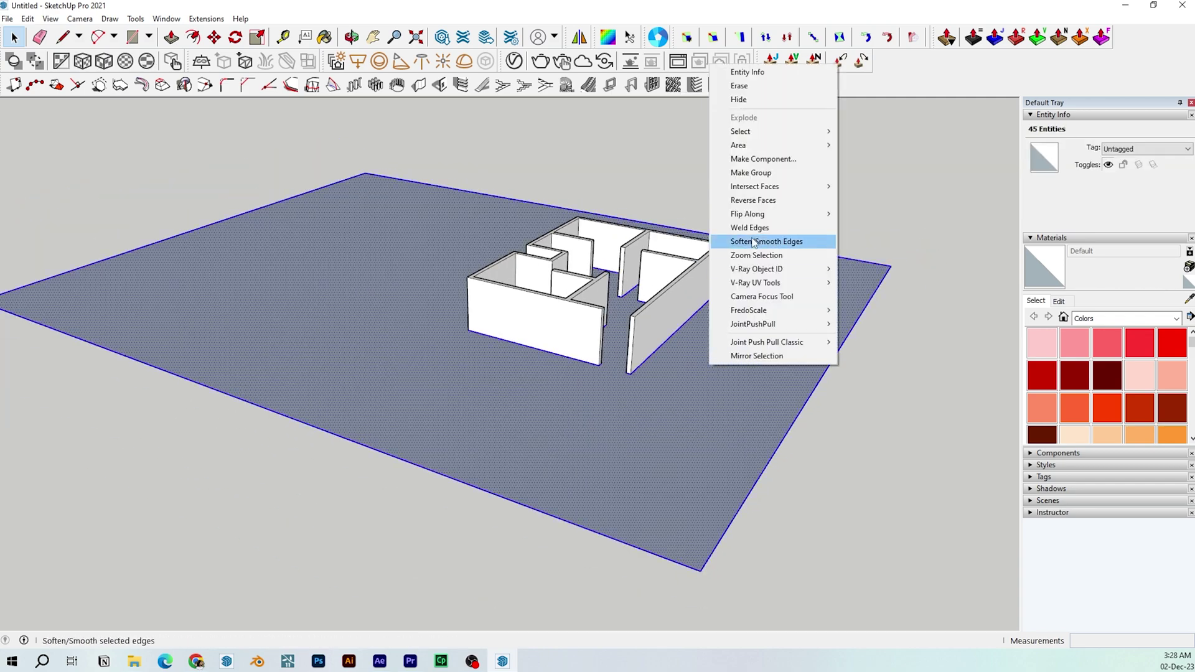
{"action": "left_click", "coordinate": [765, 186]}
{"action": "key", "text": "shift+h"}
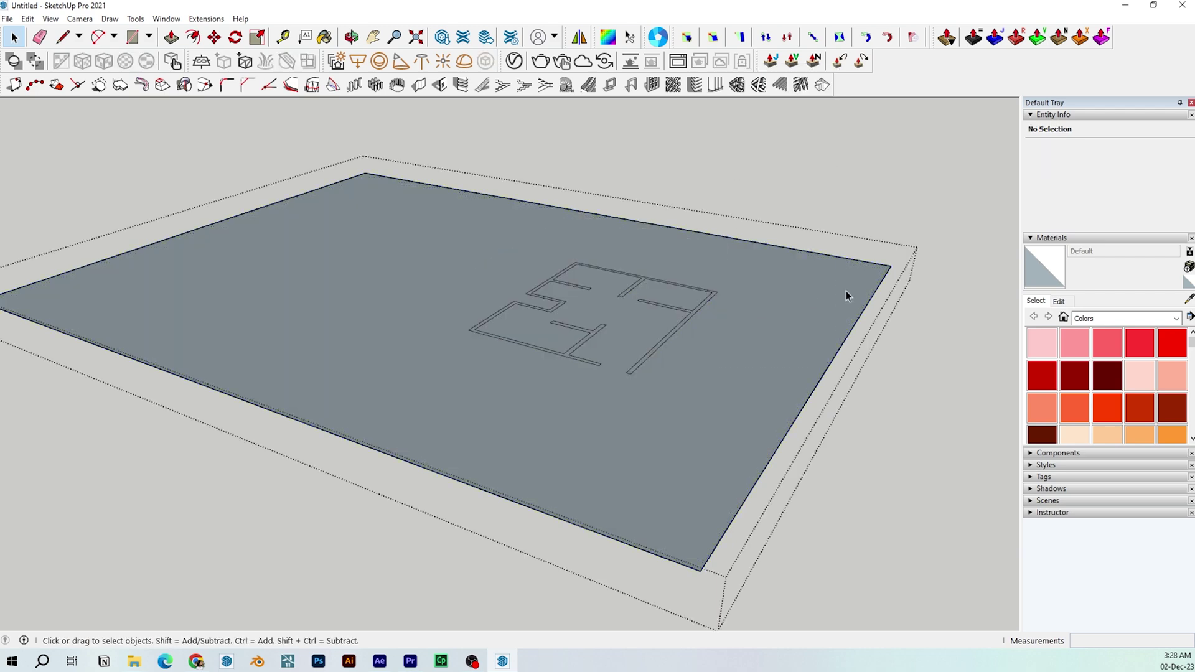
Delete the outer plane and its border edges, keeping only the wall section outline
{"action": "left_click_drag", "start_coordinate": [861, 327], "coordinate": [855, 338]}
{"action": "key", "text": "Delete"}
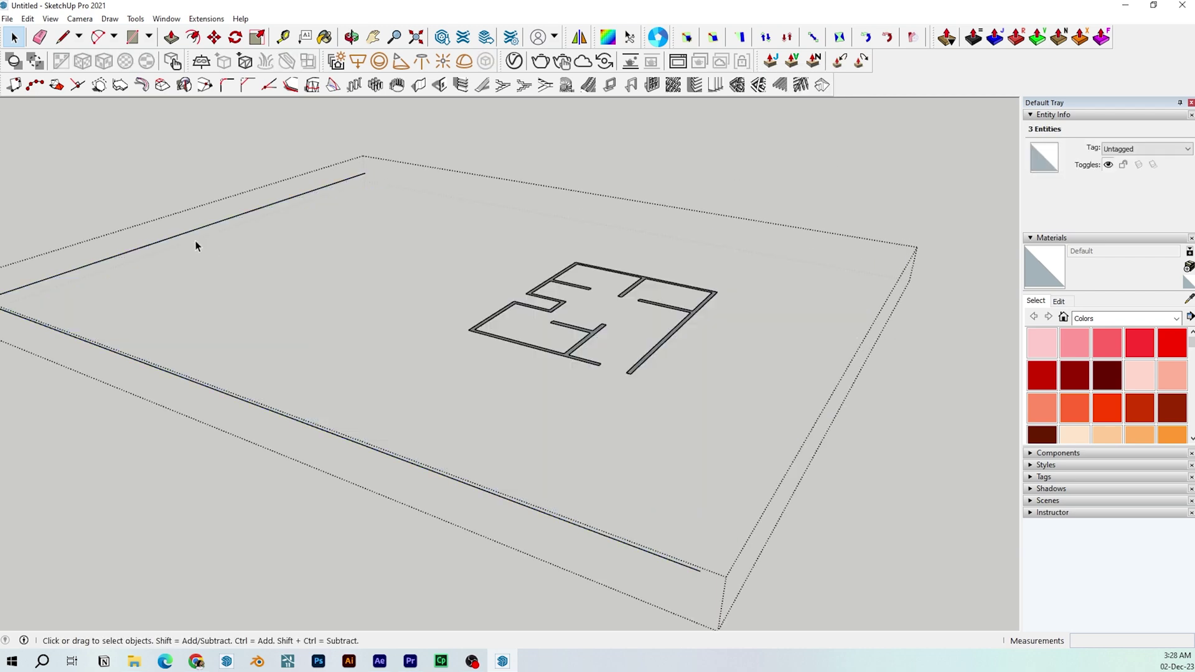
{"action": "left_click_drag", "start_coordinate": [166, 236], "coordinate": [48, 416]}
{"action": "key", "text": "Delete"}
{"action": "scroll", "coordinate": [667, 282], "scroll_direction": "up", "scroll_amount": 6}
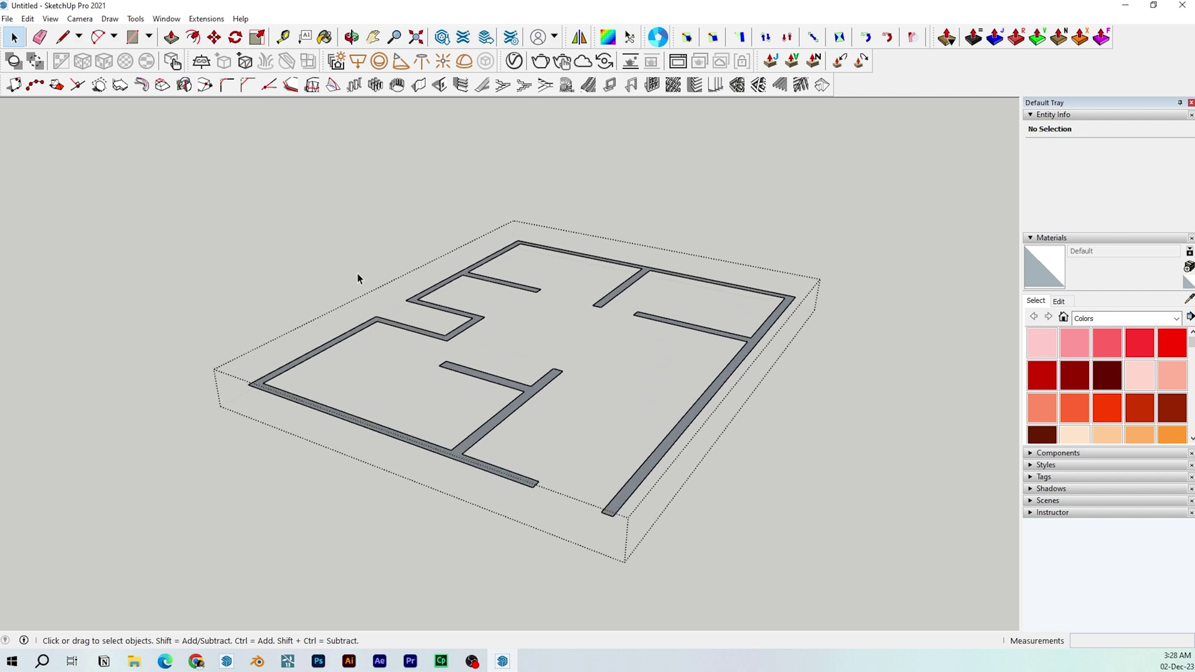
Reverse the wall section face and find the black Color M09 in the Colors materials
{"action": "left_click_drag", "start_coordinate": [862, 611], "coordinate": [862, 611]}
{"action": "scroll", "coordinate": [626, 485], "scroll_direction": "up", "scroll_amount": 3}
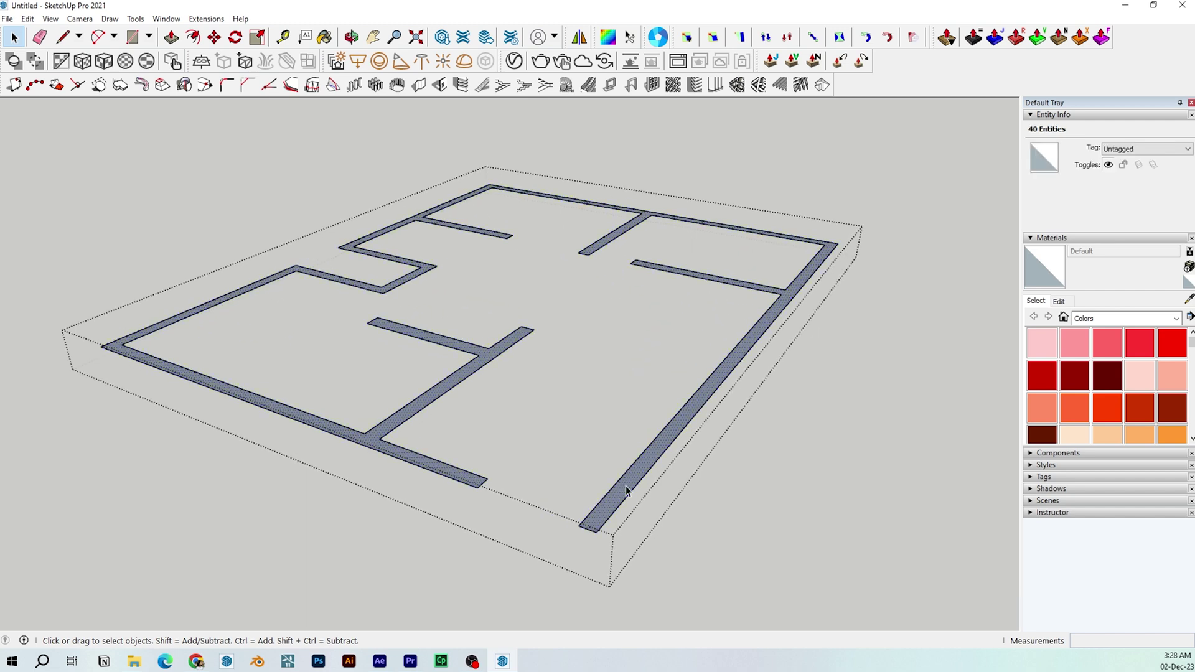
{"action": "left_click", "coordinate": [625, 486]}
{"action": "right_click", "coordinate": [626, 486]}
{"action": "left_click", "coordinate": [671, 331]}
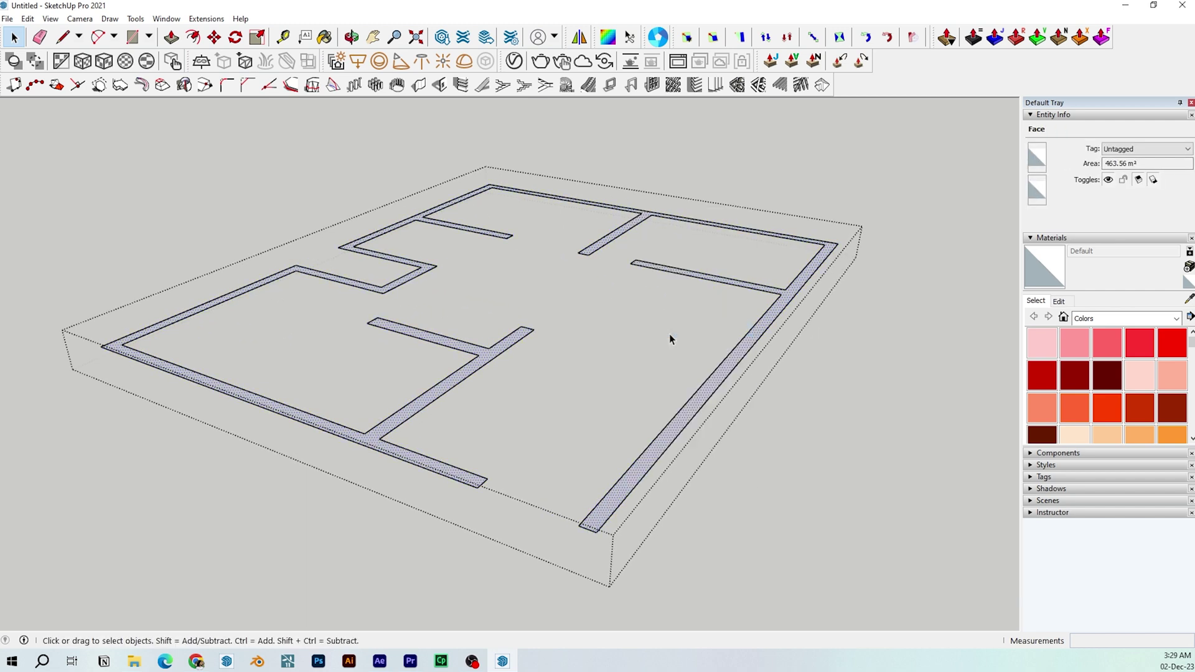
{"action": "scroll", "coordinate": [1079, 400], "scroll_direction": "down", "scroll_amount": 10}
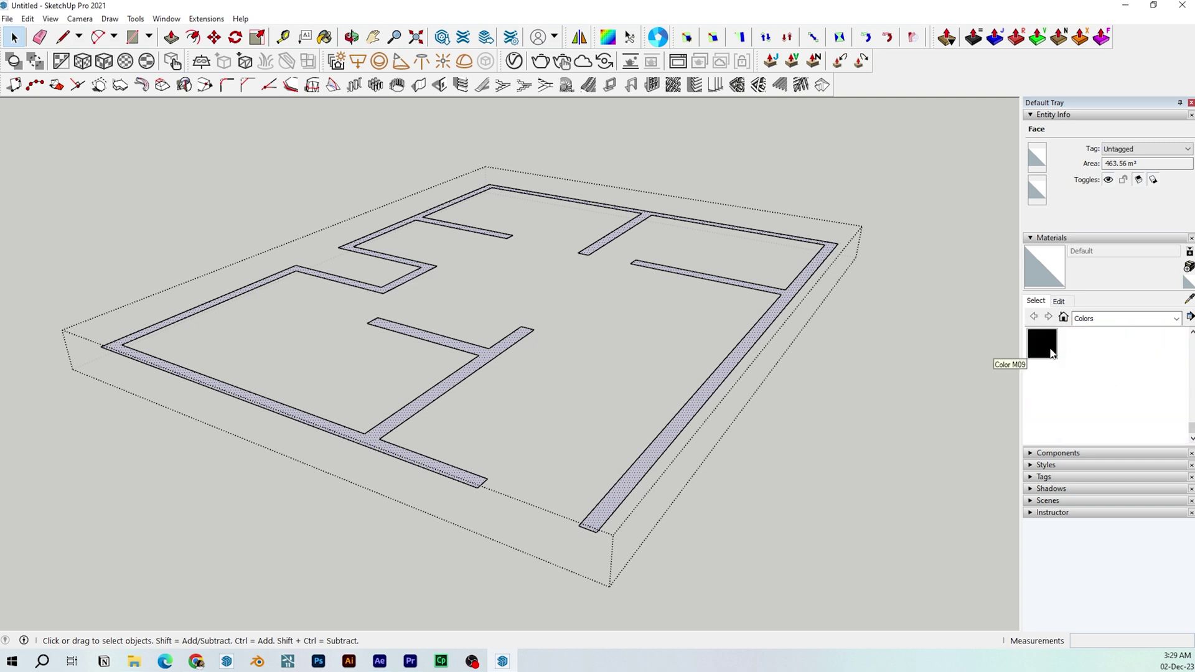
{"action": "left_click", "coordinate": [1185, 284]}
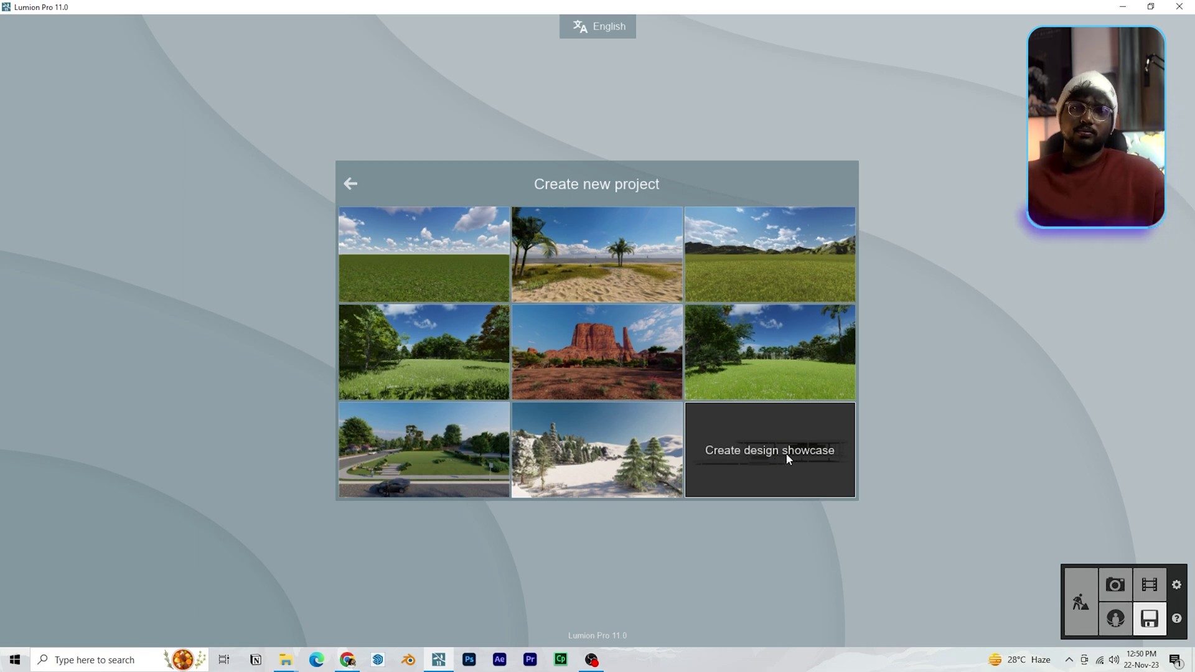
Create a new project in Lumion from the design showcase option and open the first layer's name for editing
{"action": "left_click", "coordinate": [786, 454]}
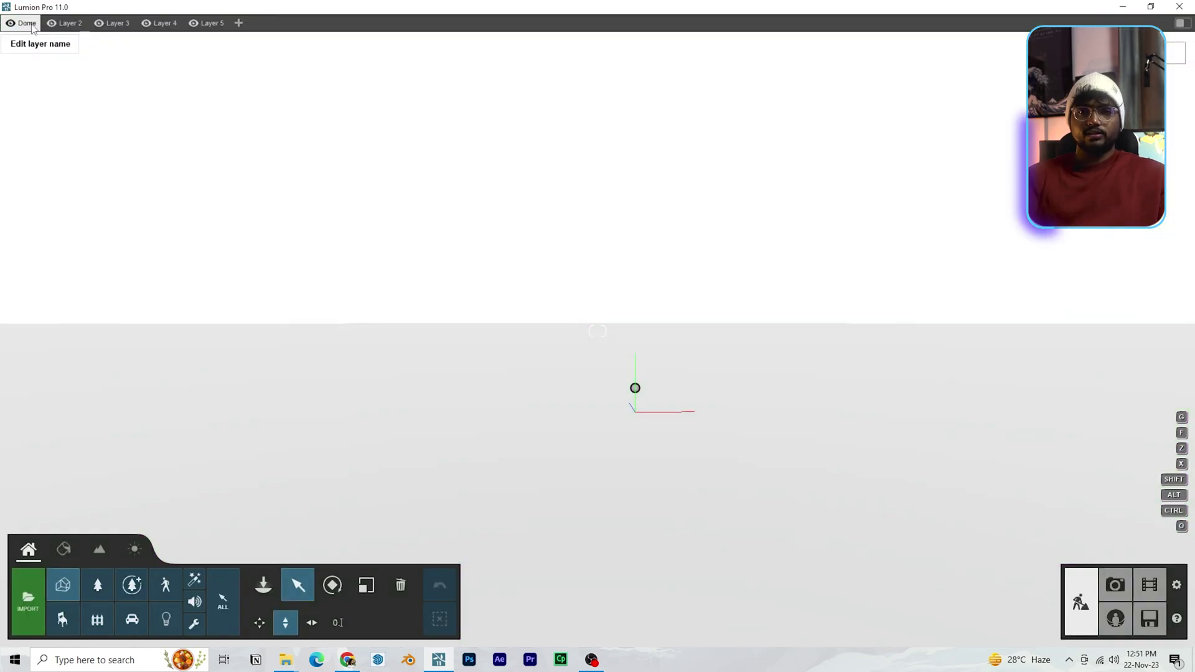
{"action": "left_click", "coordinate": [38, 23]}
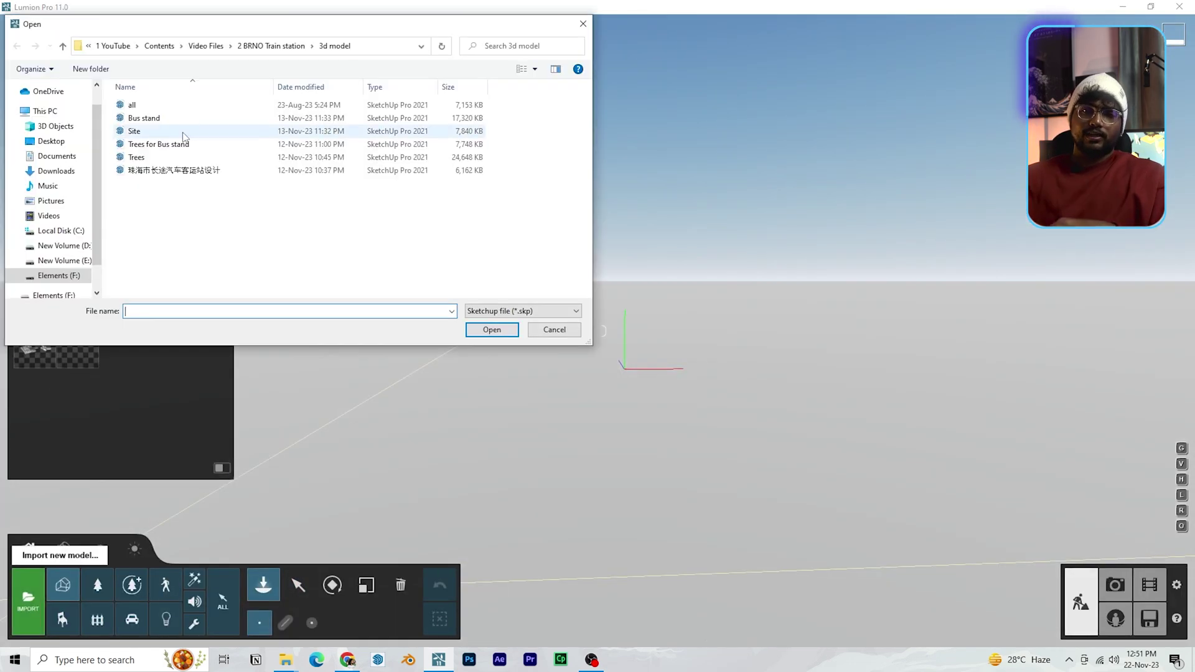
Import the SketchUp file Site under the model name "Site 1" with edges/lines import enabled
{"action": "left_click", "coordinate": [242, 142]}
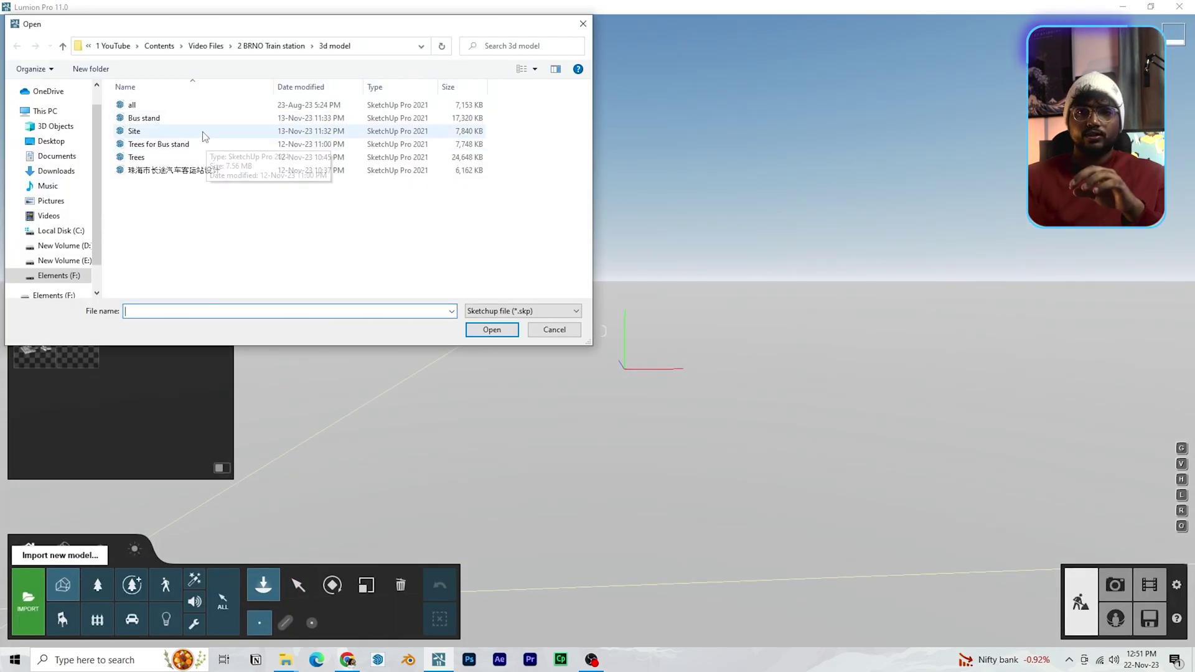
{"action": "left_click", "coordinate": [203, 132]}
{"action": "left_click", "coordinate": [492, 329]}
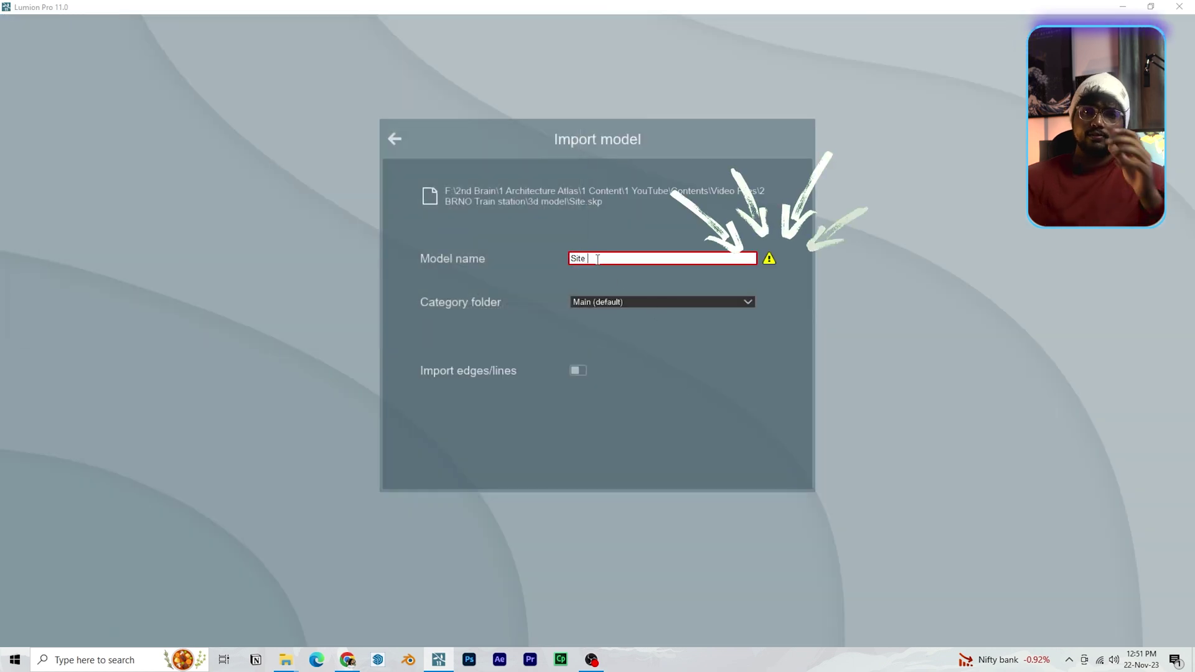
{"action": "type", "text": "1"}
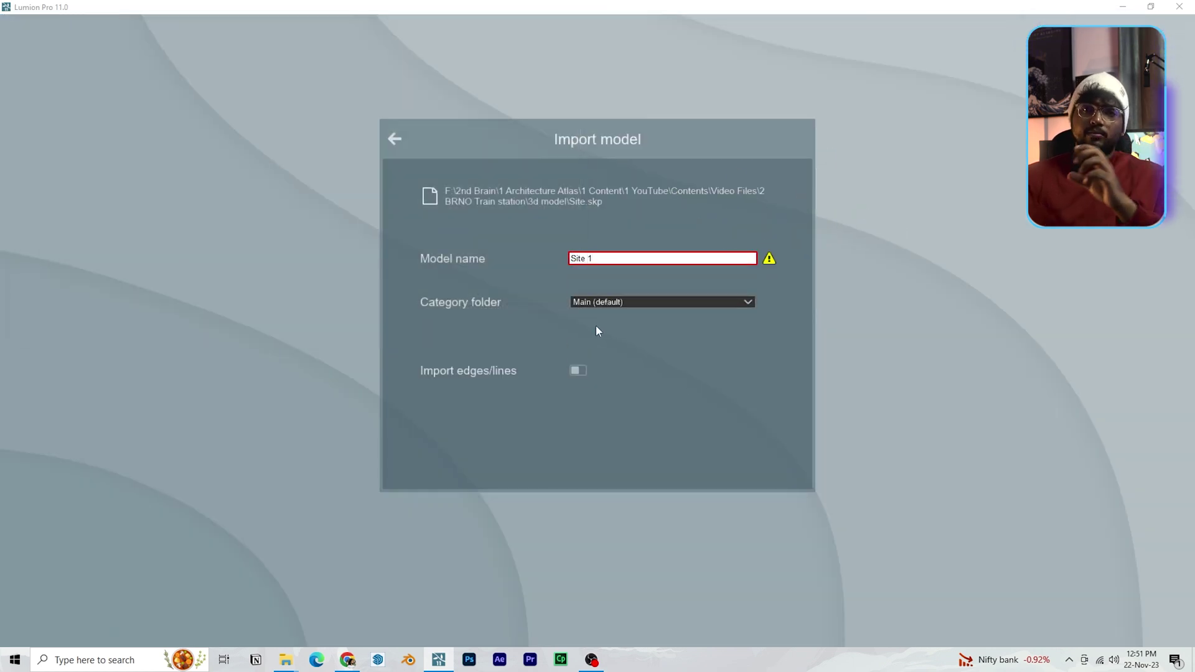
{"action": "left_click", "coordinate": [578, 371]}
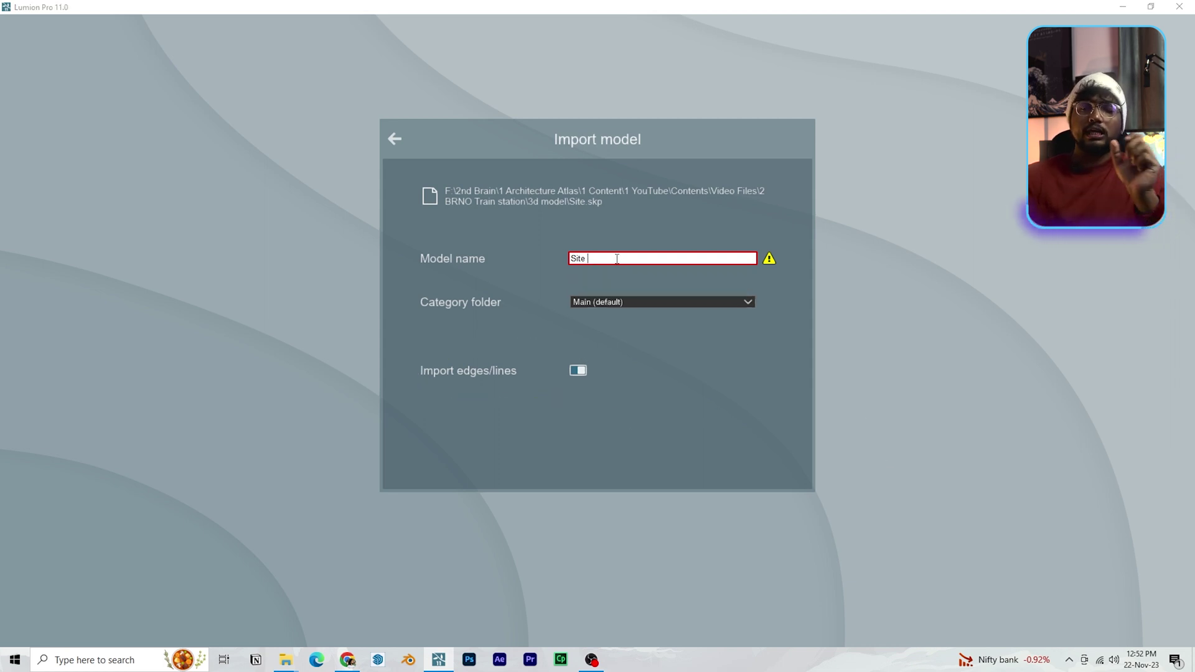
{"action": "left_click", "coordinate": [772, 459]}
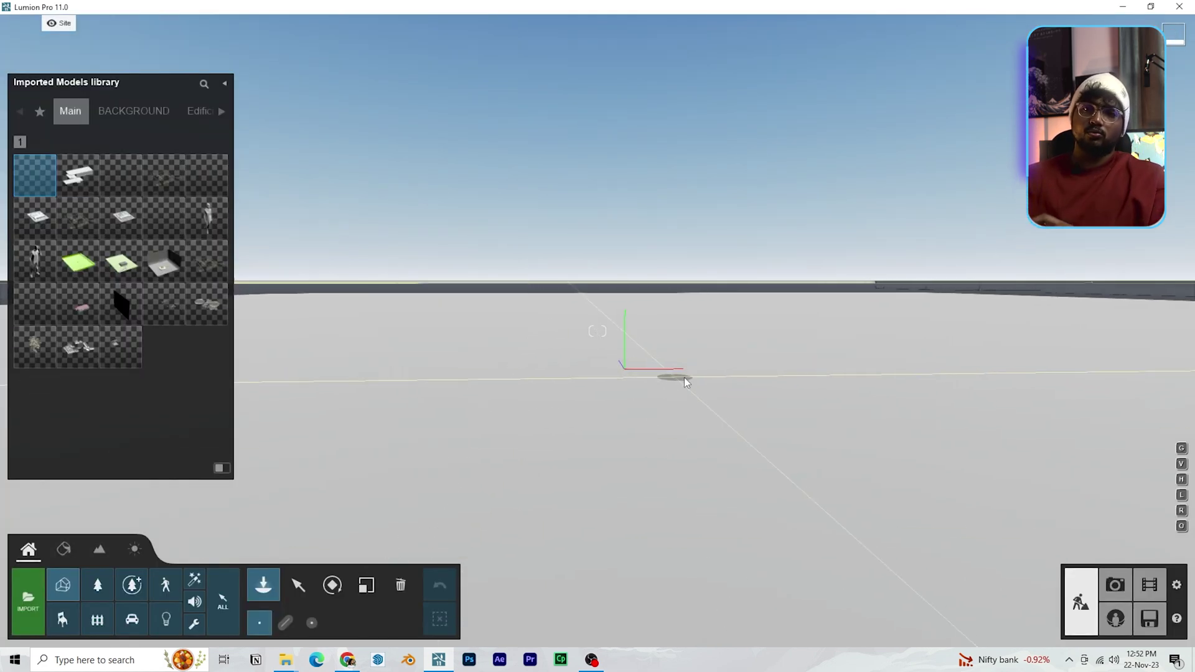
Place the imported site model in the scene and reactivate imported model placement for the Building layer
{"action": "left_click", "coordinate": [297, 591]}
{"action": "right_click_drag", "start_coordinate": [530, 273], "coordinate": [559, 305]}
{"action": "left_click_drag", "start_coordinate": [547, 282], "coordinate": [541, 3]}
{"action": "scroll", "coordinate": [559, 349], "scroll_direction": "down", "scroll_amount": 4}
{"action": "left_click_drag", "start_coordinate": [574, 288], "coordinate": [568, 3]}
{"action": "scroll", "coordinate": [503, 274], "scroll_direction": "down", "scroll_amount": 3}
{"action": "left_click", "coordinate": [266, 586]}
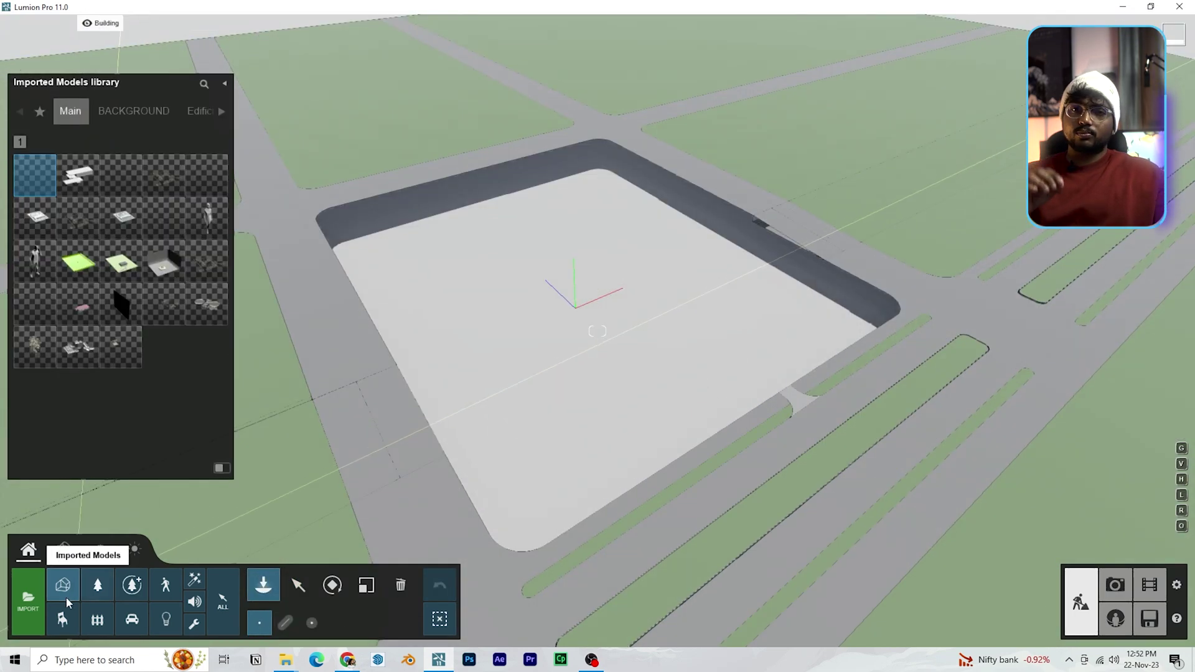
Import the SketchUp file Bus stand under the model name "Bus stand 2" with edges/lines import enabled
{"action": "left_click", "coordinate": [28, 599]}
{"action": "left_click", "coordinate": [200, 116]}
{"action": "left_click", "coordinate": [501, 328]}
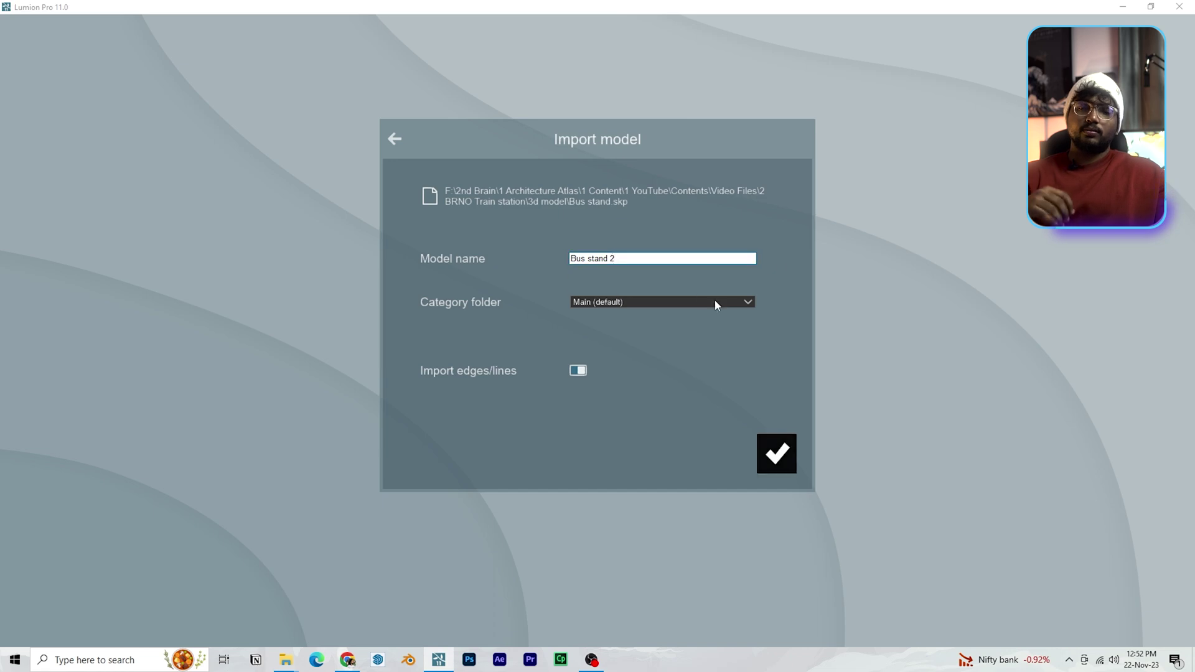
{"action": "left_click", "coordinate": [776, 454]}
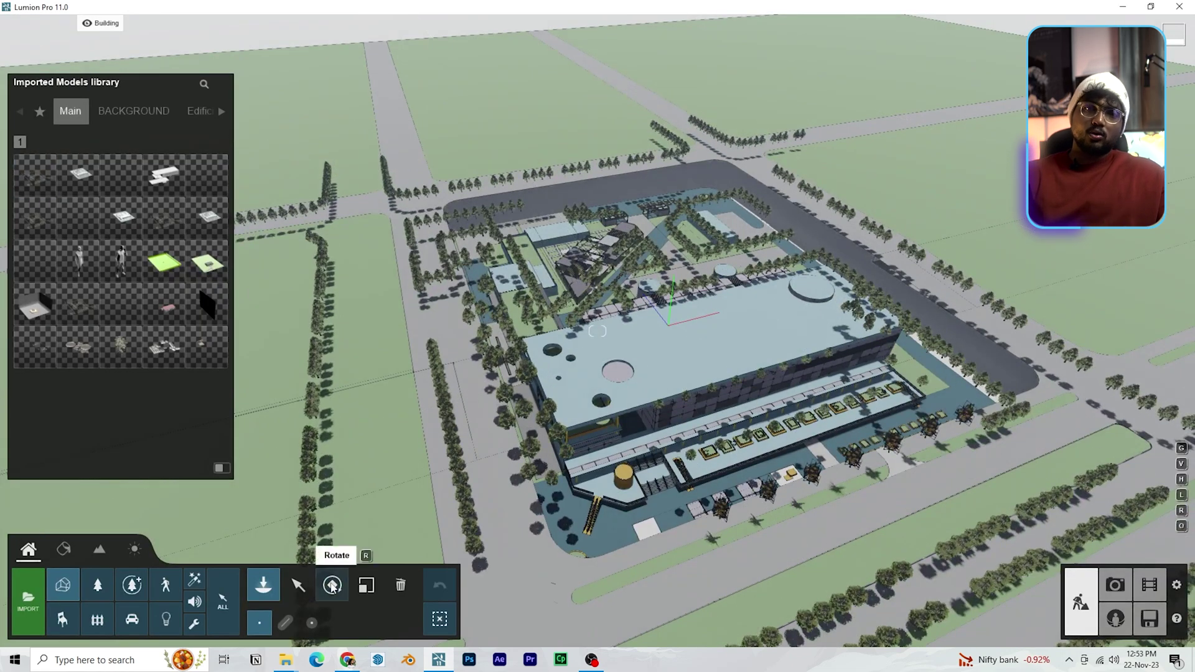
Select the trees, bus stand and site models together and align them to the same position
{"action": "left_click", "coordinate": [304, 590]}
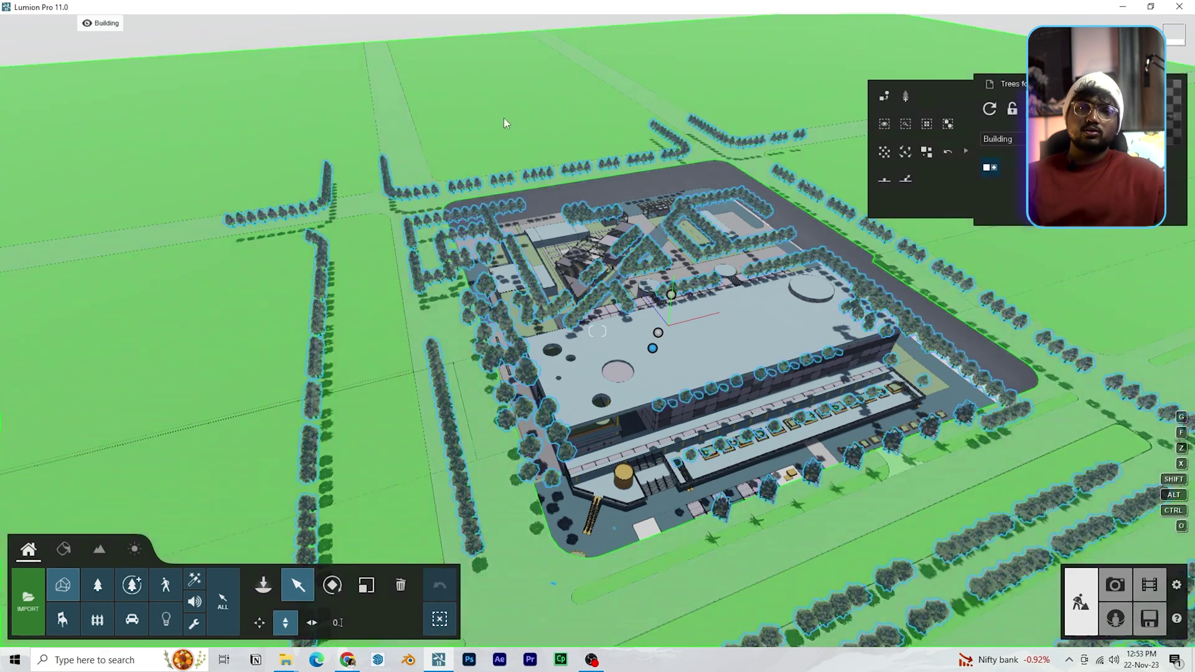
{"action": "left_click", "coordinate": [640, 356]}
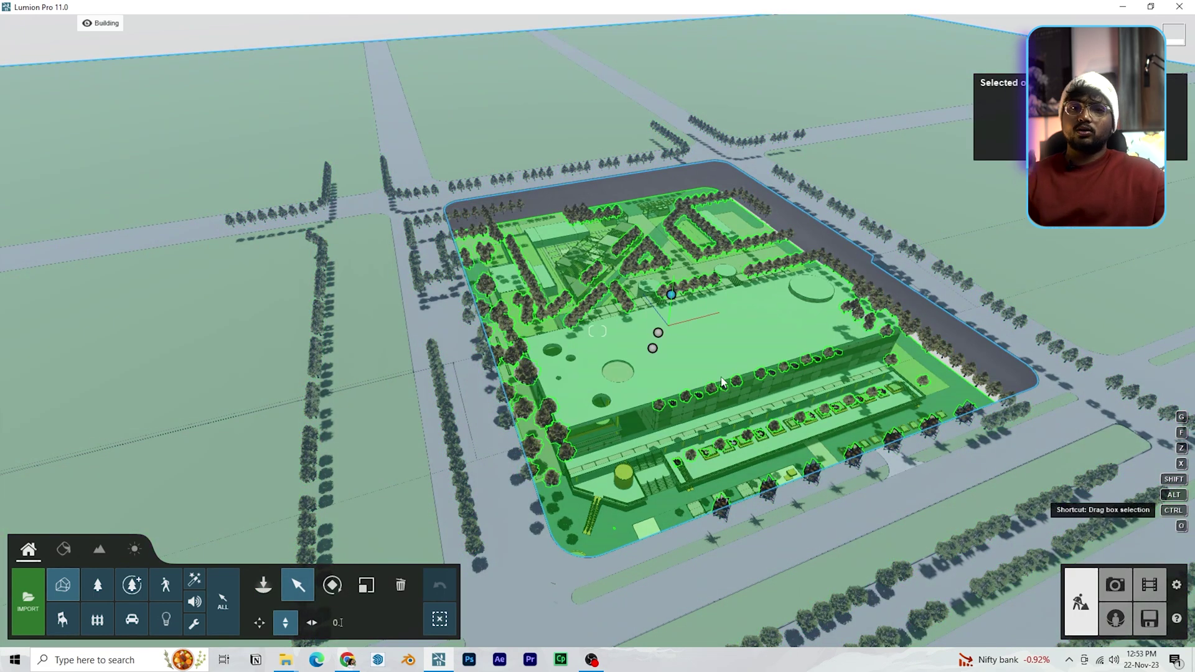
{"action": "left_click", "coordinate": [738, 387]}
{"action": "mouse_move", "coordinate": [932, 171]}
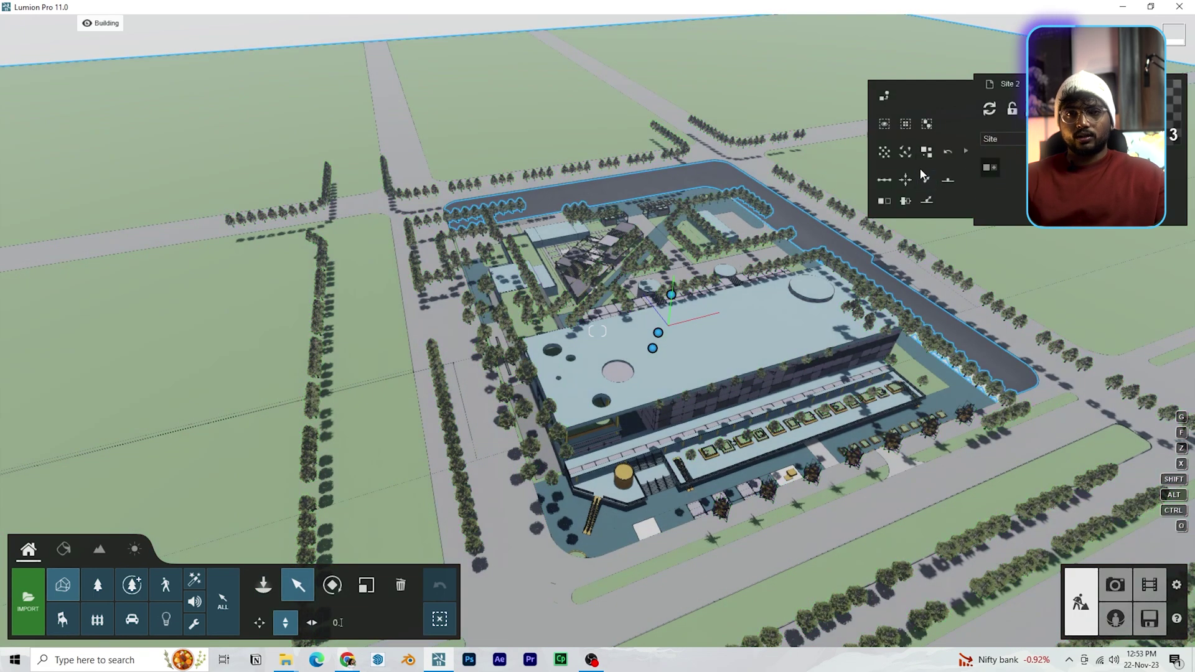
{"action": "left_click", "coordinate": [966, 153]}
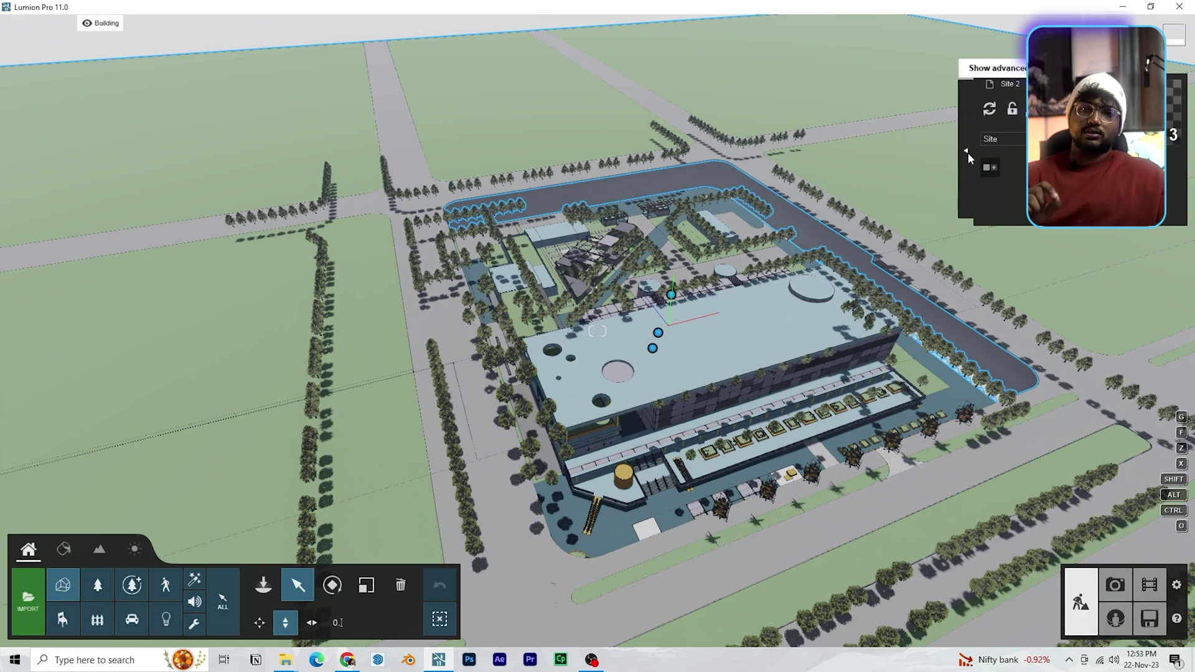
{"action": "left_click", "coordinate": [967, 153]}
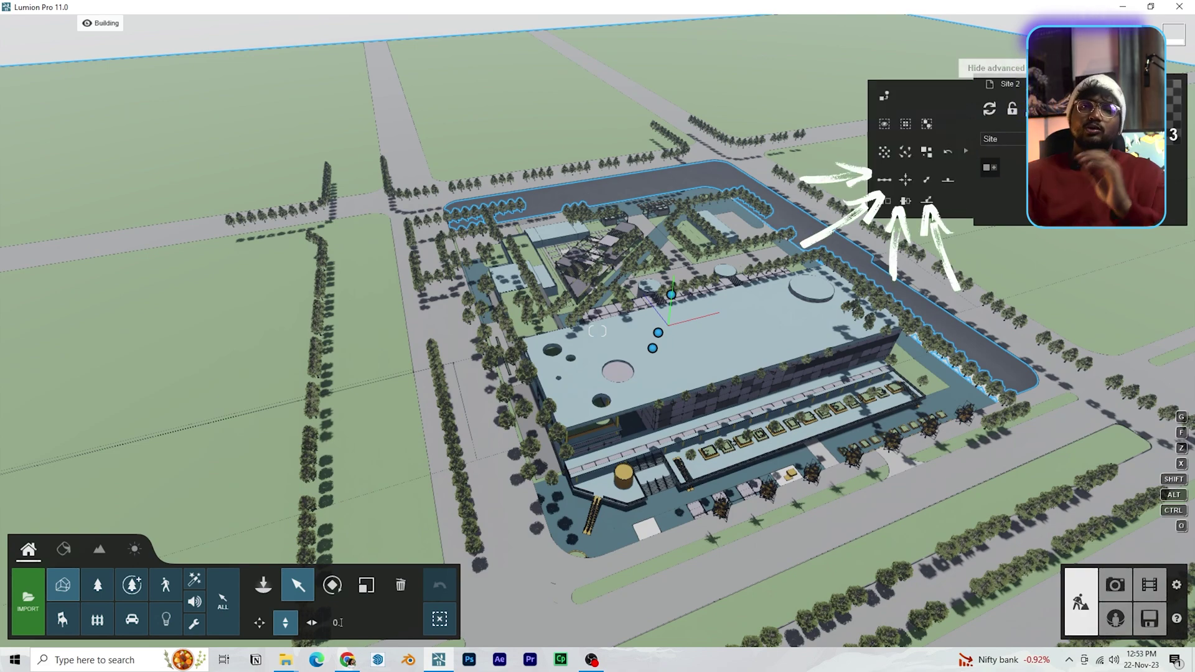
{"action": "left_click", "coordinate": [910, 183]}
Lower the relief to zero and the gloss to 0.3 on the light blue platform floor material
{"action": "right_click_drag", "start_coordinate": [723, 319], "coordinate": [724, 320]}
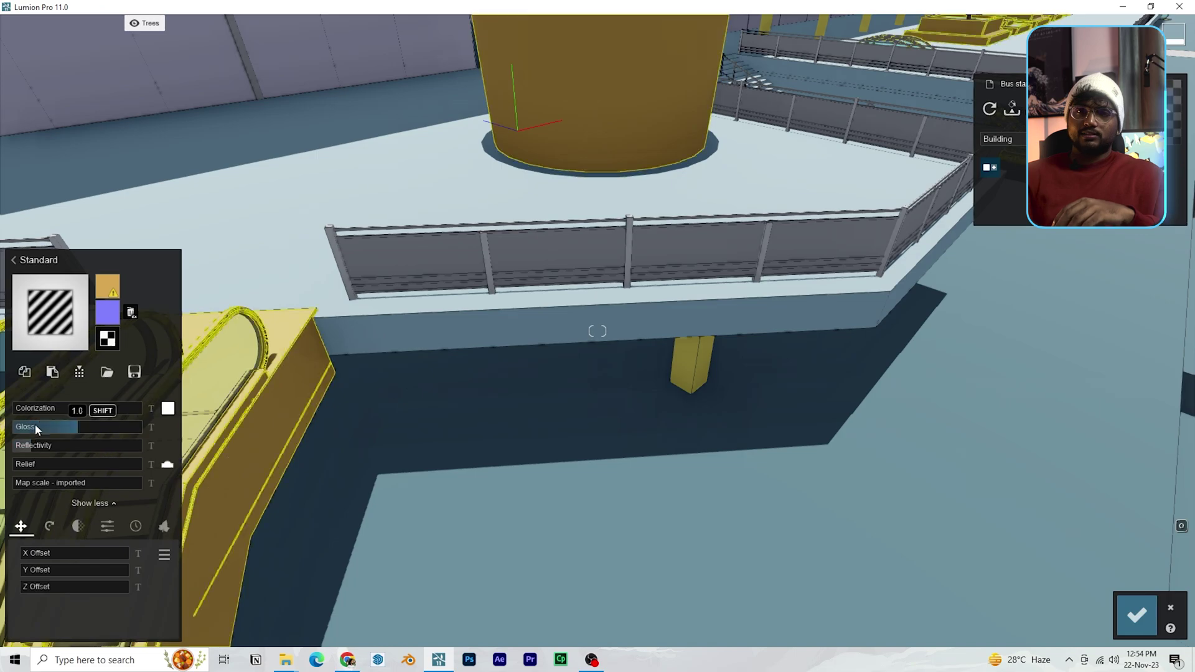
{"action": "scroll", "coordinate": [502, 432], "scroll_direction": "down", "scroll_amount": 3}
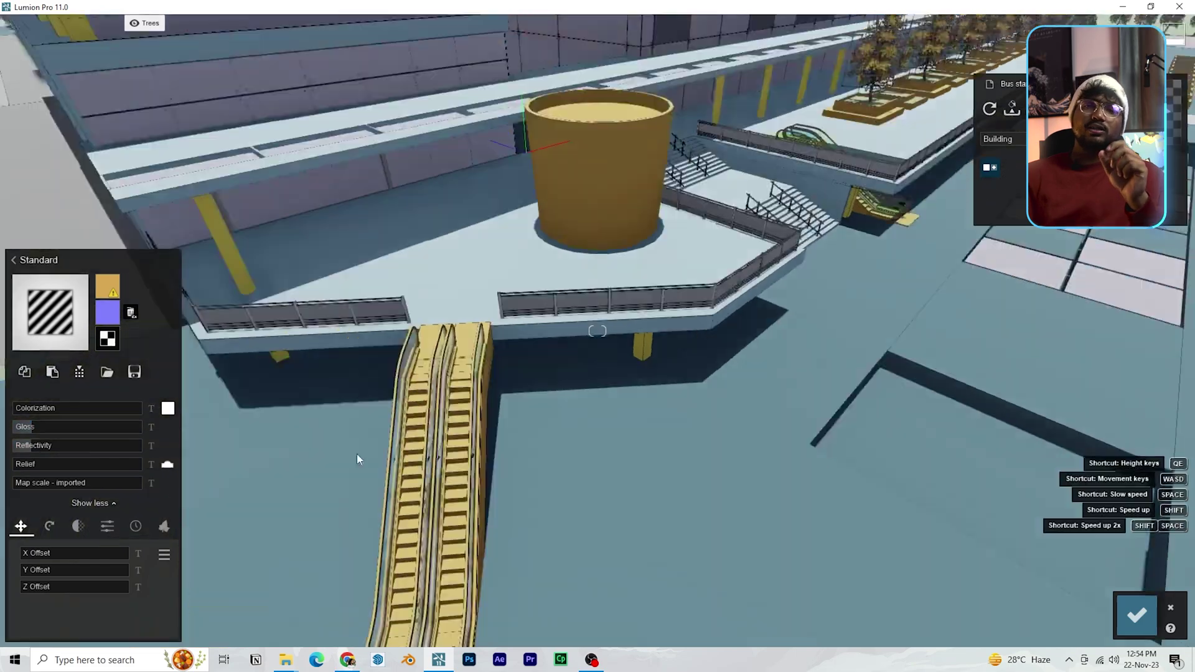
{"action": "scroll", "coordinate": [547, 396], "scroll_direction": "up", "scroll_amount": 3}
{"action": "scroll", "coordinate": [546, 396], "scroll_direction": "up", "scroll_amount": 3}
{"action": "left_click", "coordinate": [546, 396]}
{"action": "left_click_drag", "start_coordinate": [46, 465], "coordinate": [14, 464]}
{"action": "left_click_drag", "start_coordinate": [75, 428], "coordinate": [30, 430]}
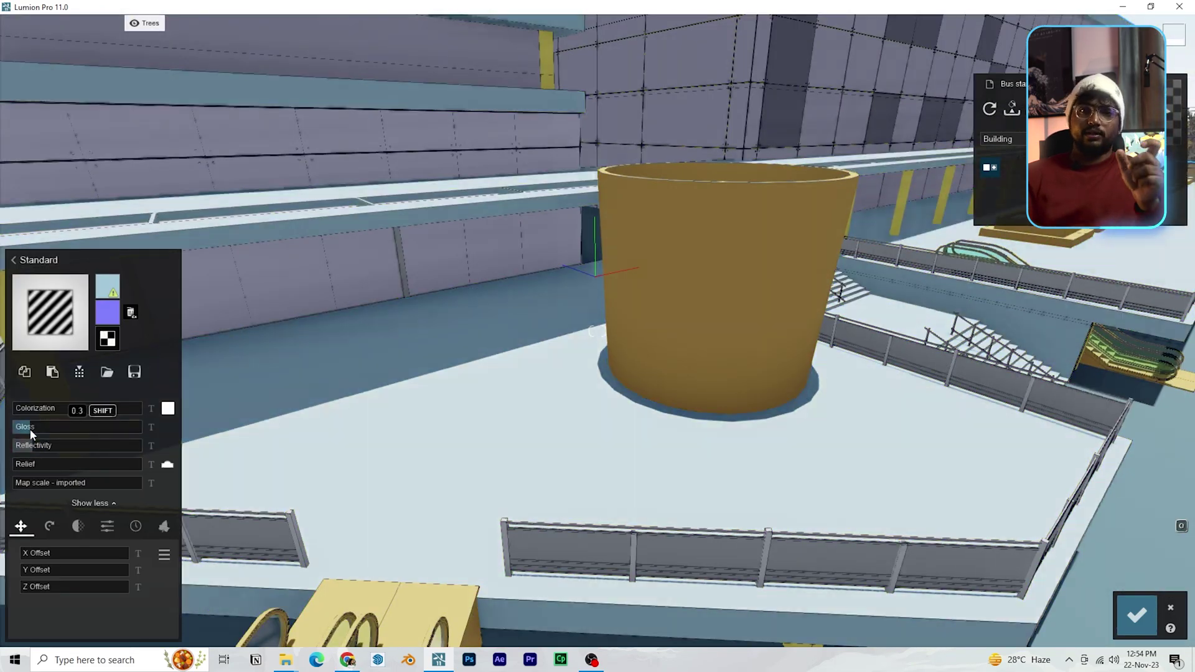
Assign the Standard material to the orange tree foliage and load the dark green c9 image from the Colors folder as its texture
{"action": "right_click_drag", "start_coordinate": [435, 296], "coordinate": [628, 357]}
{"action": "left_click", "coordinate": [526, 296]}
{"action": "scroll", "coordinate": [739, 480], "scroll_direction": "up", "scroll_amount": 3}
{"action": "left_click", "coordinate": [505, 436]}
{"action": "left_click", "coordinate": [40, 397]}
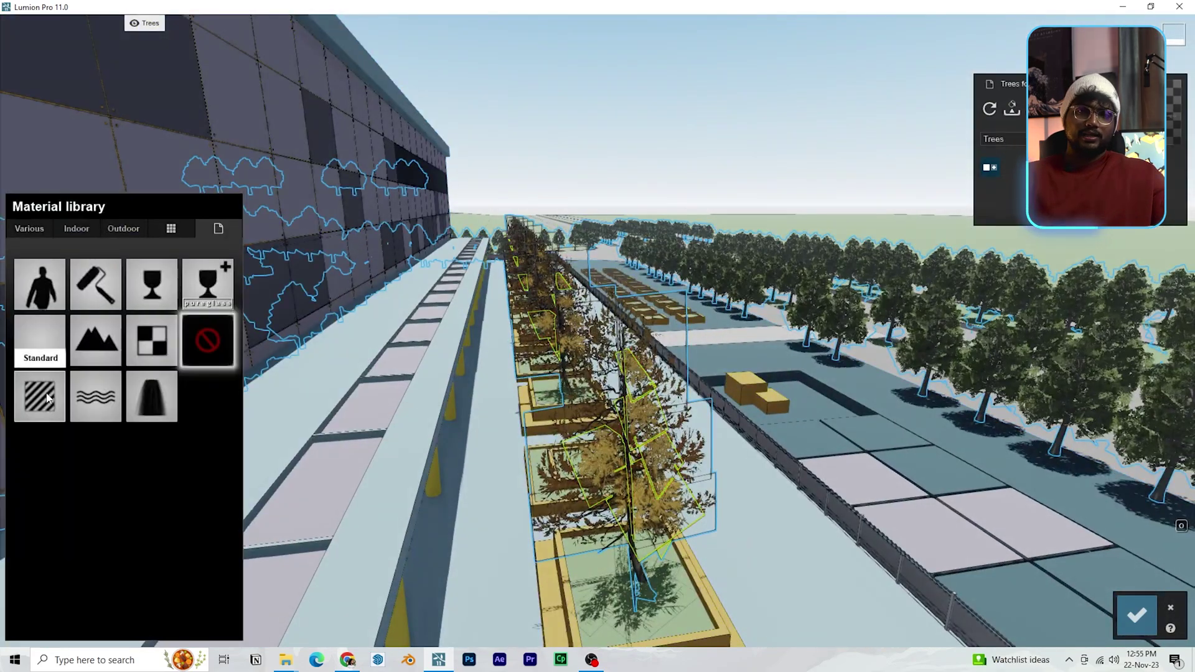
{"action": "left_click", "coordinate": [47, 398]}
{"action": "left_click", "coordinate": [108, 310]}
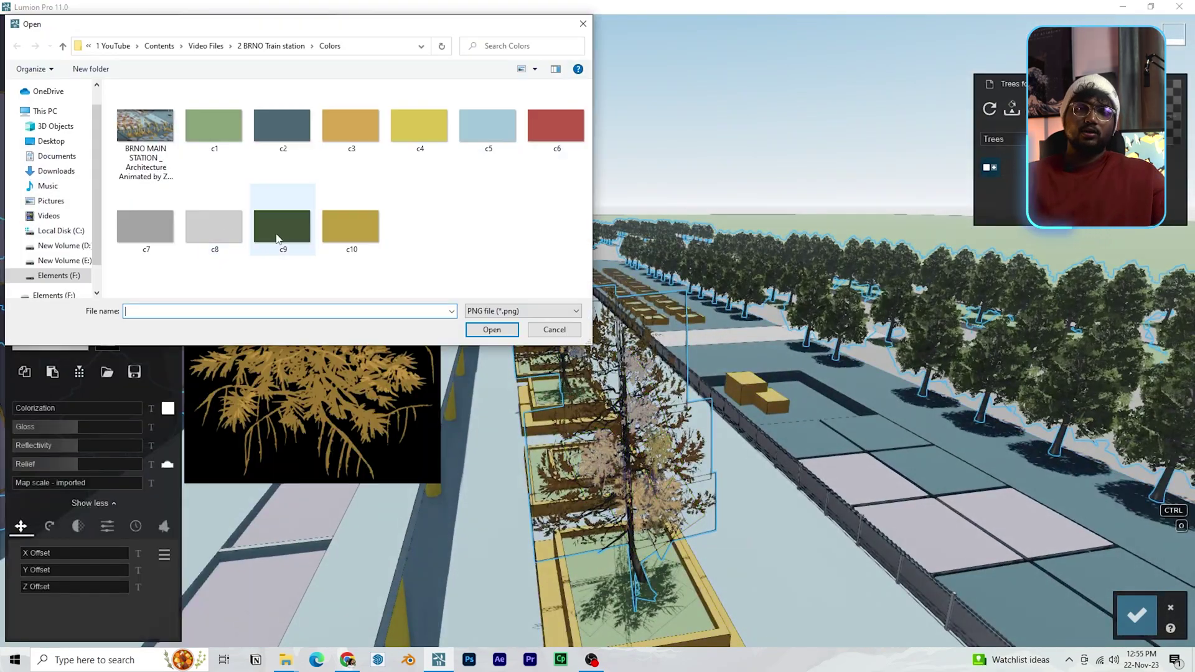
{"action": "key", "text": "Return"}
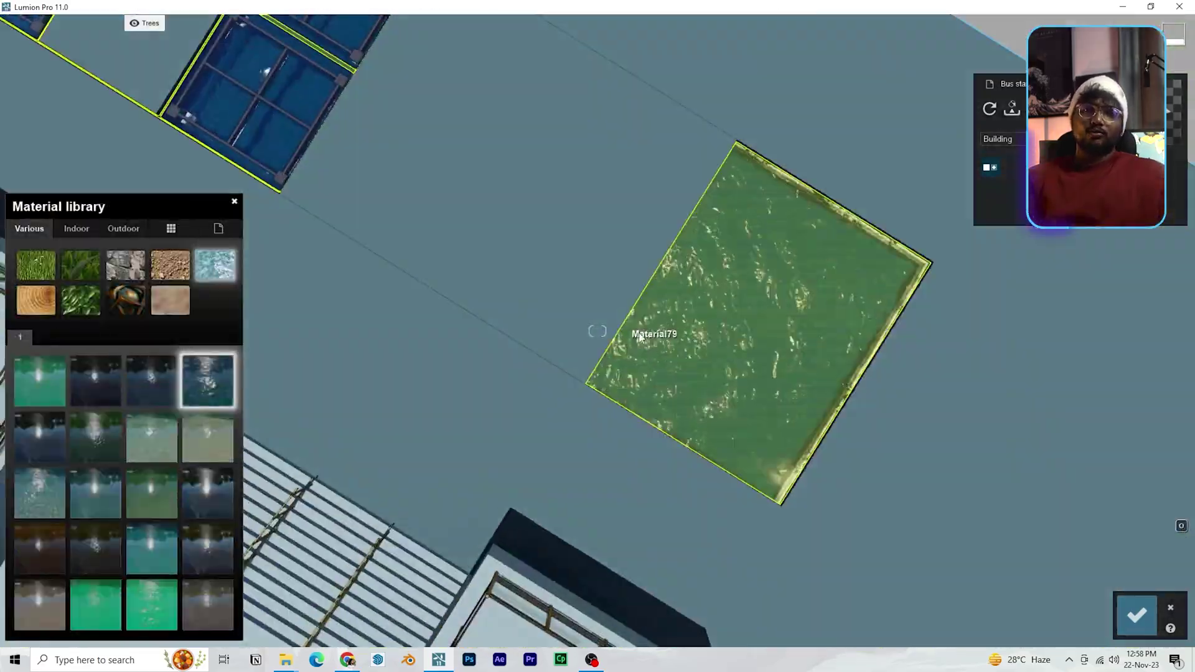
Apply the Blue Ocean water material to the rectangular pool, set its wave height to 0.3 and increase the wave and caustics scales
{"action": "left_click", "coordinate": [34, 486]}
{"action": "left_click", "coordinate": [207, 380]}
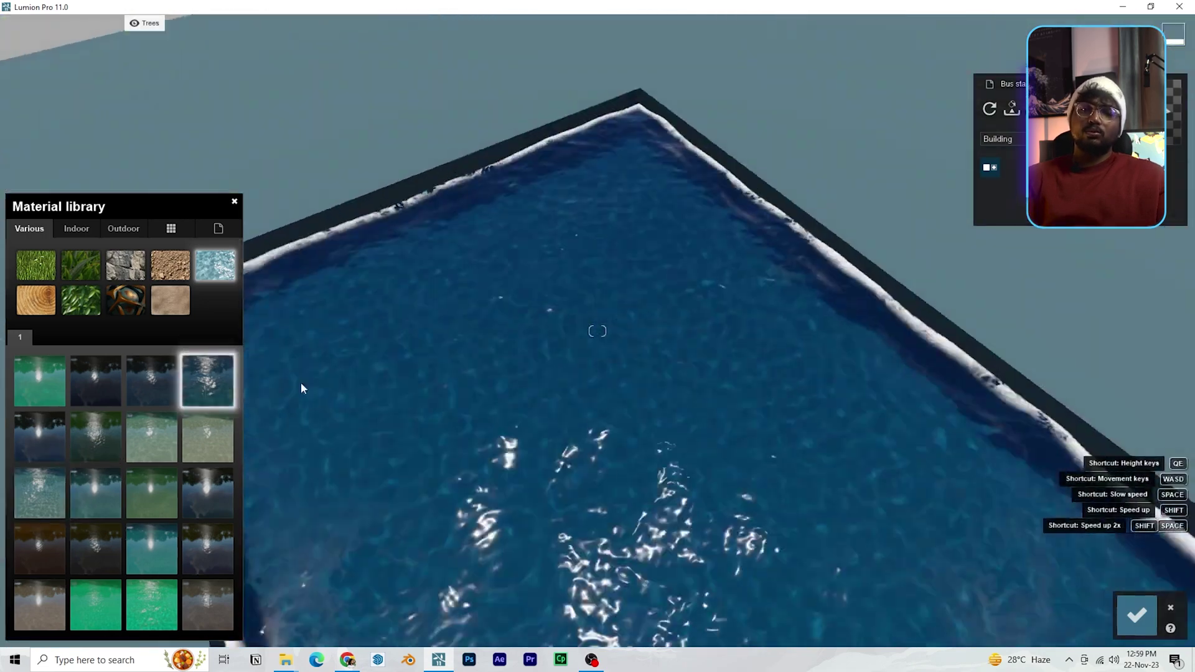
{"action": "left_click_drag", "start_coordinate": [127, 505], "coordinate": [64, 504]}
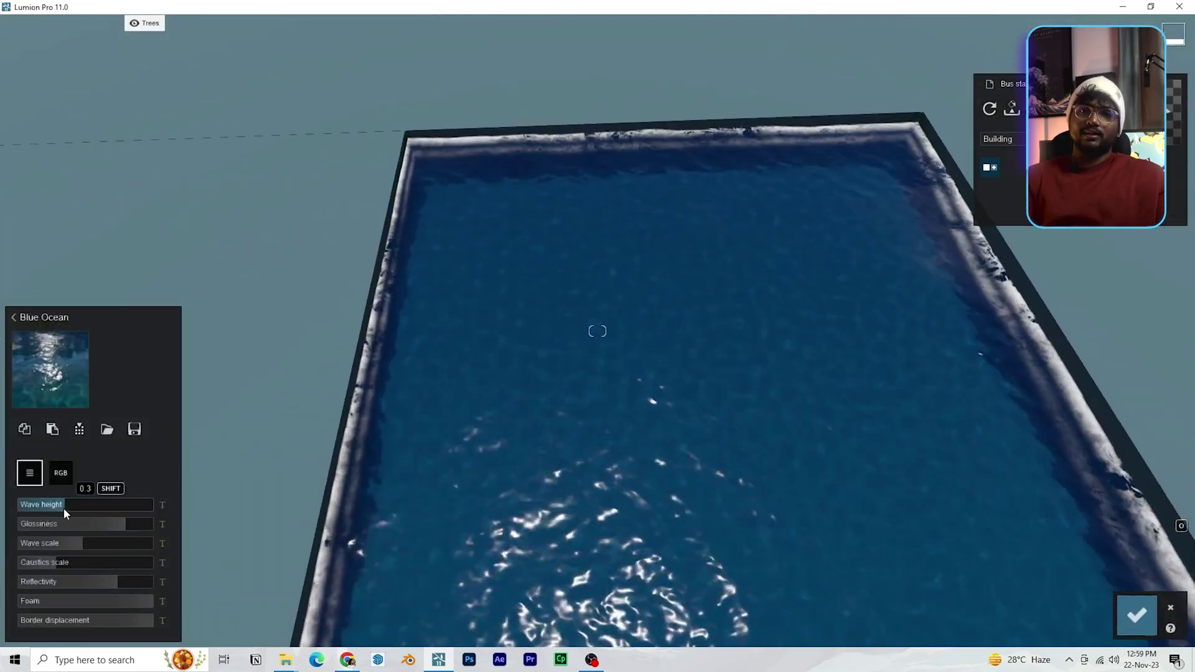
{"action": "left_click_drag", "start_coordinate": [56, 562], "coordinate": [104, 537]}
{"action": "scroll", "coordinate": [561, 364], "scroll_direction": "down", "scroll_amount": 5}
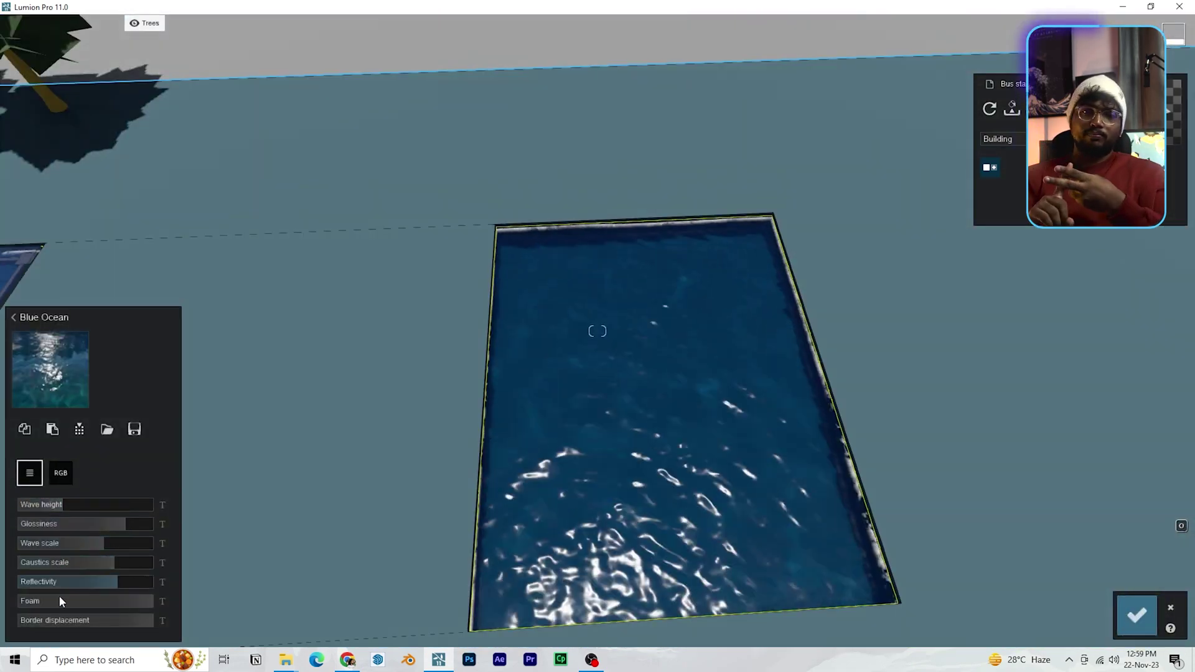
Reduce the pool water's foam to zero, lower its wave height to almost nothing and save the material changes
{"action": "left_click_drag", "start_coordinate": [58, 605], "coordinate": [14, 604]}
{"action": "right_click_drag", "start_coordinate": [560, 364], "coordinate": [399, 342]}
{"action": "left_click_drag", "start_coordinate": [63, 505], "coordinate": [29, 506]}
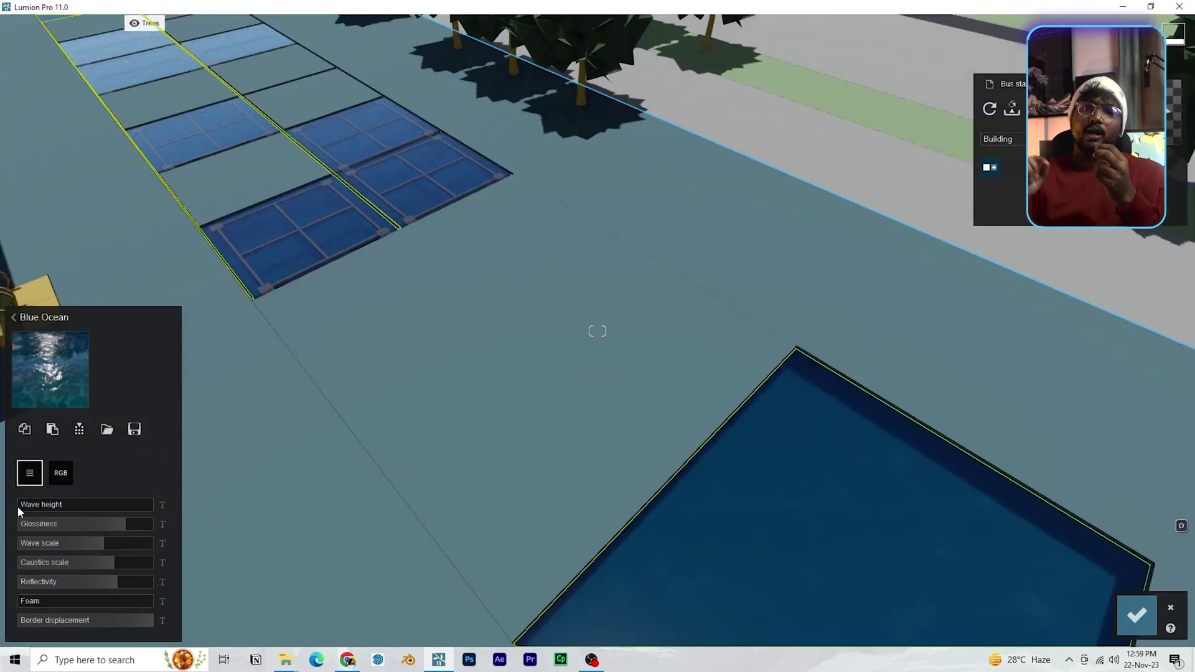
{"action": "right_click_drag", "start_coordinate": [374, 392], "coordinate": [498, 404]}
{"action": "left_click_drag", "start_coordinate": [25, 506], "coordinate": [26, 505]}
{"action": "scroll", "coordinate": [438, 478], "scroll_direction": "down", "scroll_amount": 4}
{"action": "right_click_drag", "start_coordinate": [438, 479], "coordinate": [373, 473]}
{"action": "left_click", "coordinate": [1137, 616]}
Reopen the pool's Blue Ocean material and adjust its water colour
{"action": "right_click_drag", "start_coordinate": [698, 300], "coordinate": [764, 179]}
{"action": "left_click", "coordinate": [763, 179]}
{"action": "left_click", "coordinate": [60, 473]}
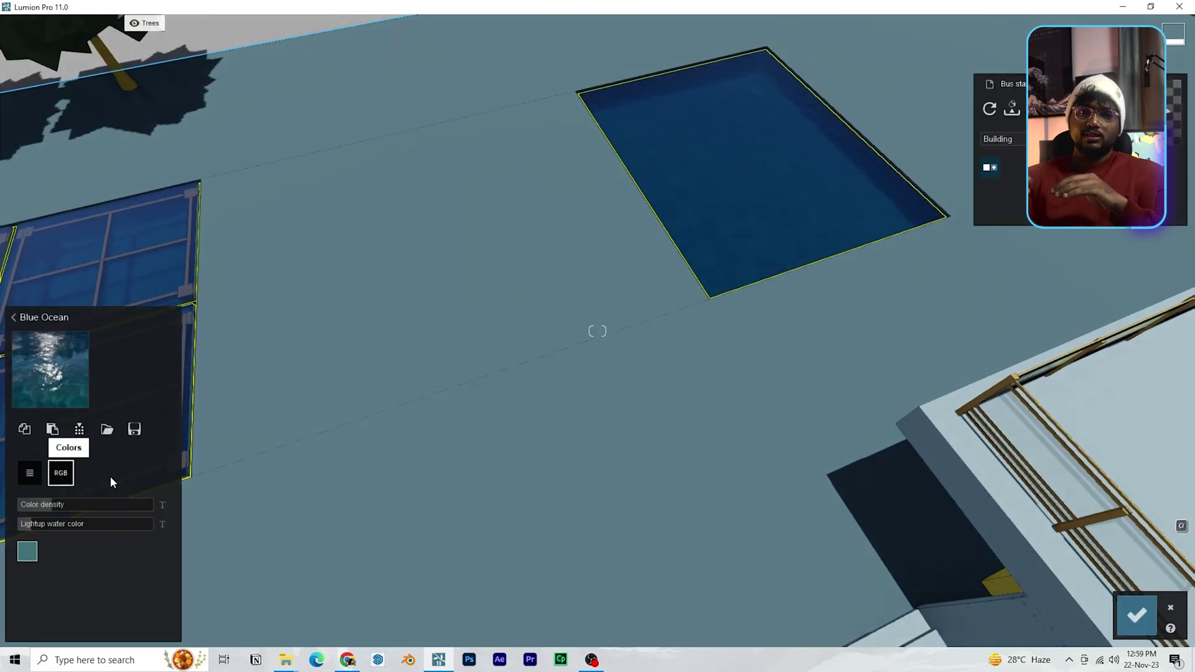
{"action": "left_click", "coordinate": [29, 553]}
{"action": "left_click_drag", "start_coordinate": [217, 466], "coordinate": [212, 452]}
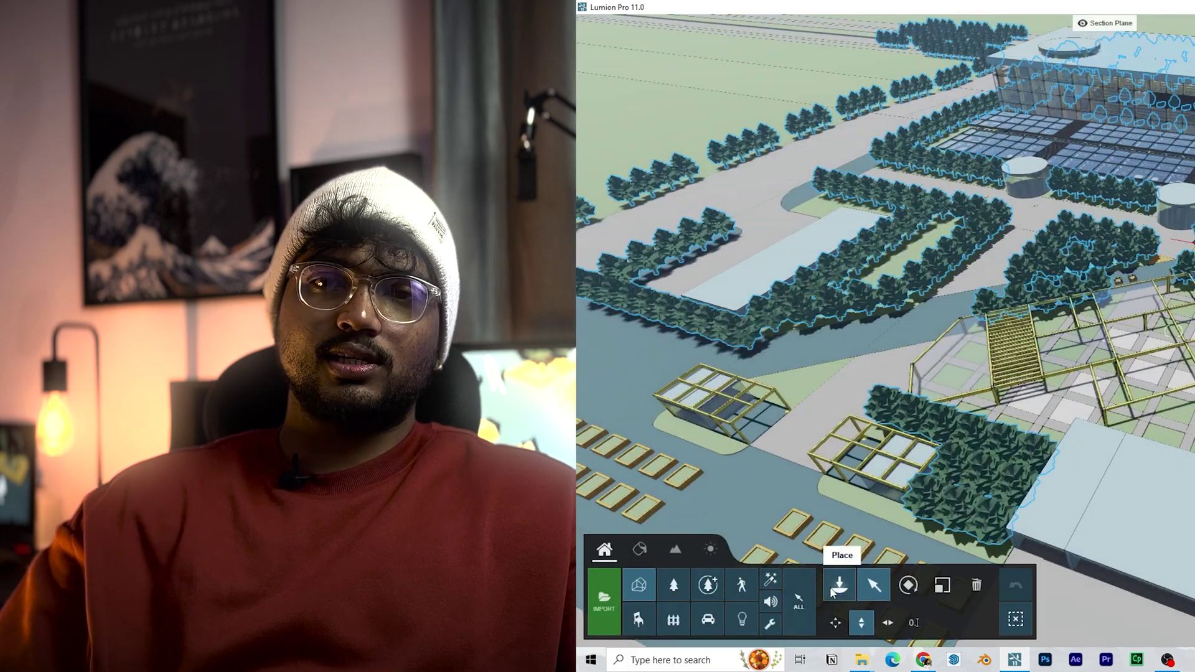
Bring up the utility objects for the Section Plane layer and move the section plane down over the building
{"action": "left_click", "coordinate": [833, 593]}
{"action": "left_click", "coordinate": [741, 624]}
{"action": "left_click", "coordinate": [771, 624]}
{"action": "left_click", "coordinate": [874, 586]}
{"action": "left_click_drag", "start_coordinate": [1084, 263], "coordinate": [1089, 451]}
{"action": "scroll", "coordinate": [1090, 451], "scroll_direction": "up", "scroll_amount": 5}
{"action": "right_click_drag", "start_coordinate": [1089, 451], "coordinate": [1089, 361]}
{"action": "mouse_move", "coordinate": [1174, 331]}
{"action": "left_mouse_down"}
{"action": "mouse_move", "coordinate": [1174, 274]}
{"action": "mouse_move", "coordinate": [1174, 311]}
{"action": "left_mouse_up"}
Adjust the section plane's height so it cuts through the basement walls and columns
{"action": "key", "text": "h"}
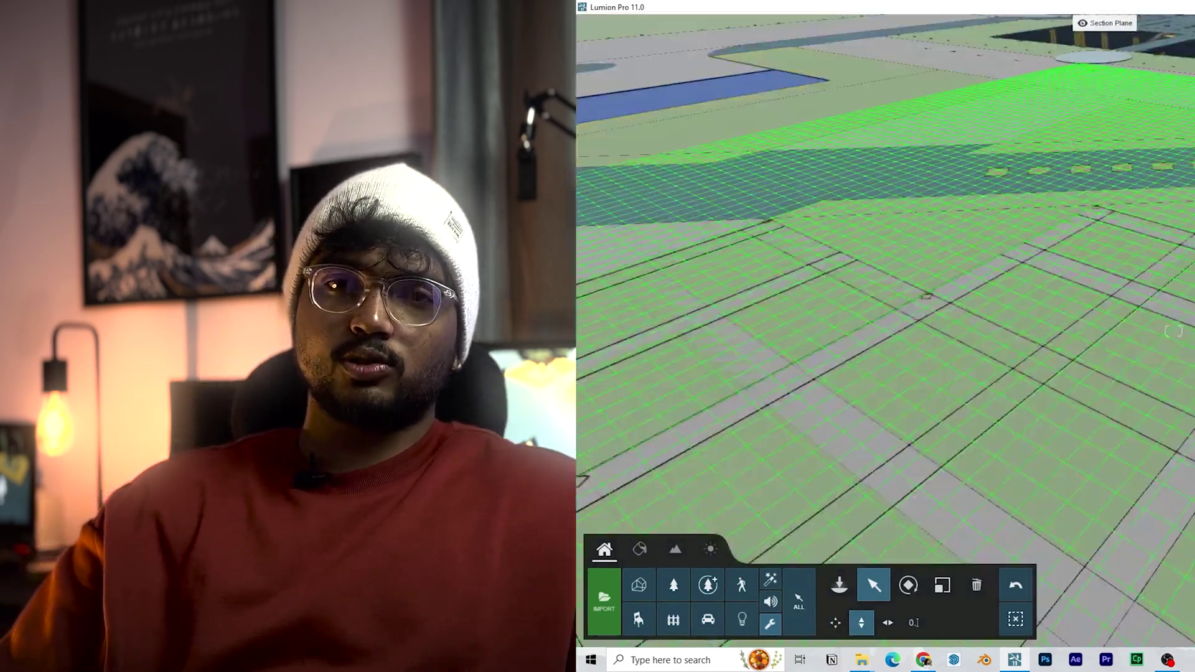
{"action": "left_click_drag", "start_coordinate": [1174, 312], "coordinate": [1174, 341]}
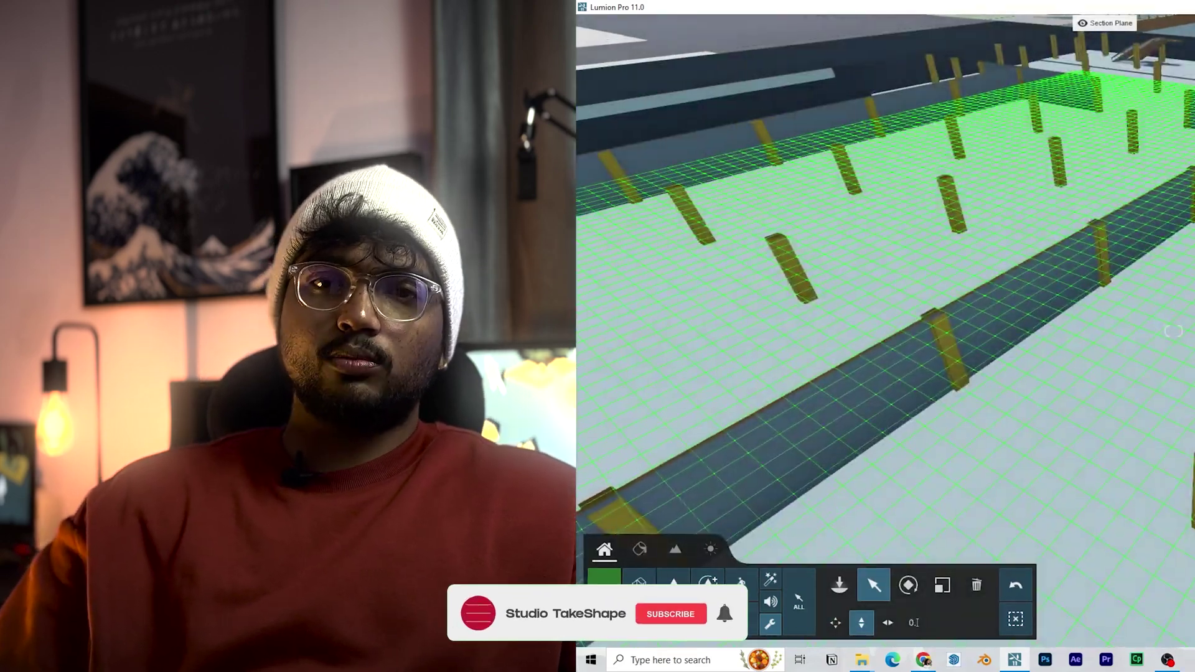
{"action": "scroll", "coordinate": [1116, 352], "scroll_direction": "down", "scroll_amount": 5}
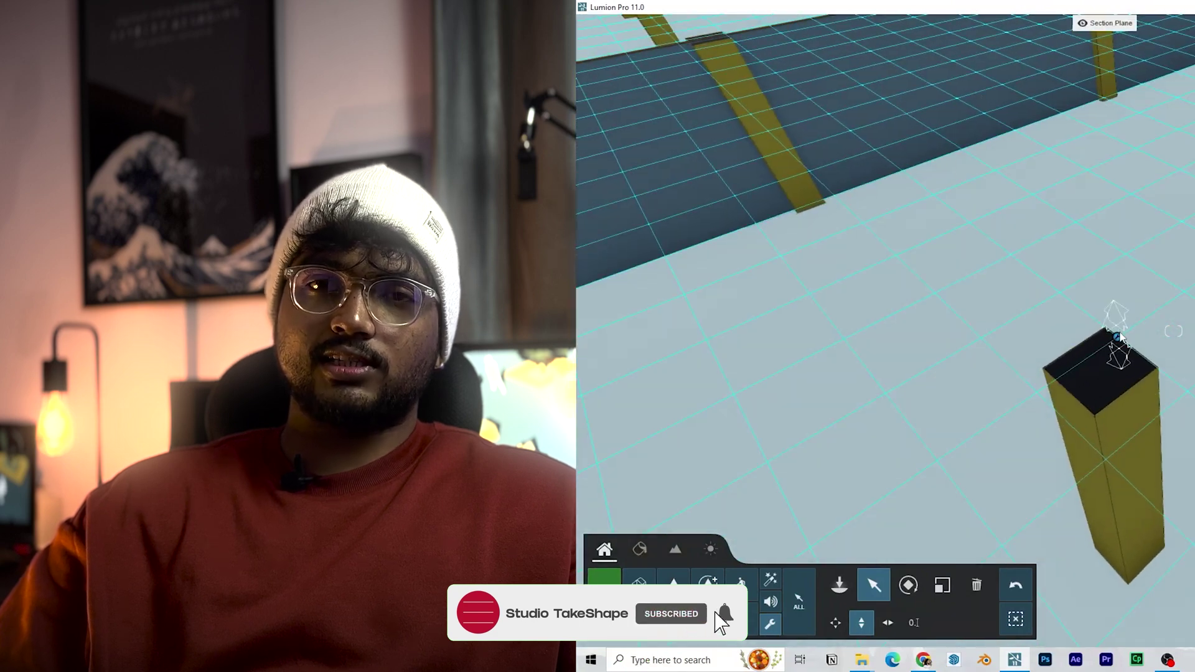
{"action": "scroll", "coordinate": [1125, 354], "scroll_direction": "down", "scroll_amount": 5}
{"action": "right_click_drag", "start_coordinate": [1136, 314], "coordinate": [1138, 267]}
{"action": "scroll", "coordinate": [1138, 314], "scroll_direction": "down", "scroll_amount": 5}
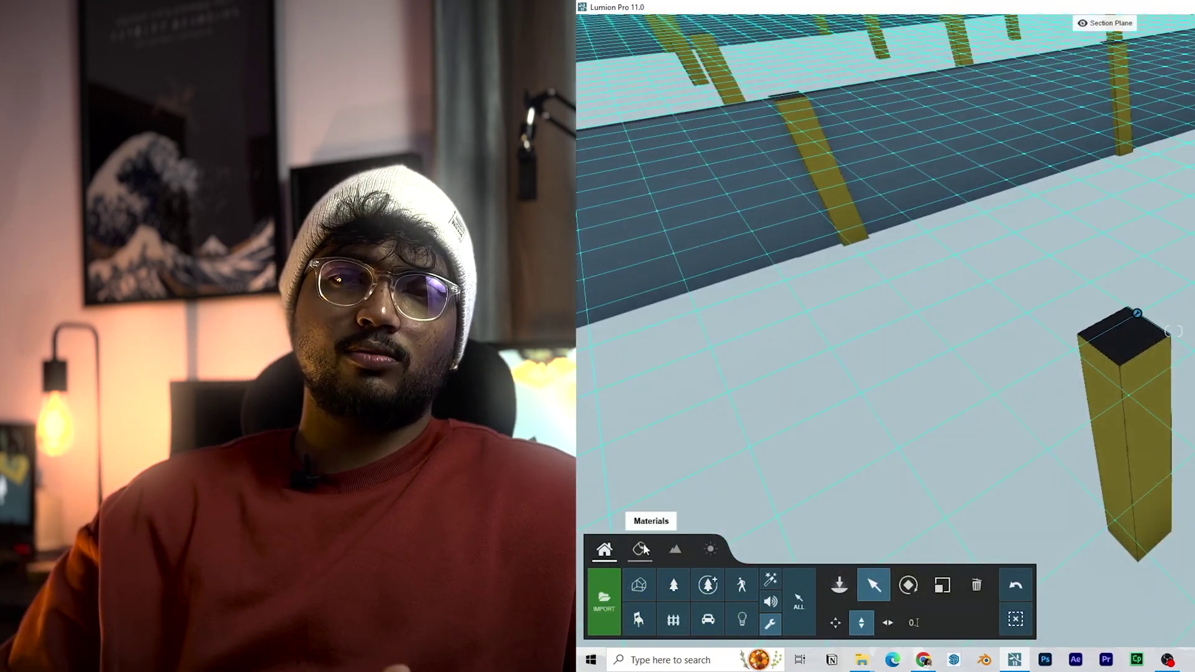
Give the section fill a black Standard material with low gloss and reflectivity and zero relief
{"action": "left_click", "coordinate": [640, 549]}
{"action": "left_click", "coordinate": [663, 501]}
{"action": "left_click", "coordinate": [636, 414]}
{"action": "left_click", "coordinate": [748, 409]}
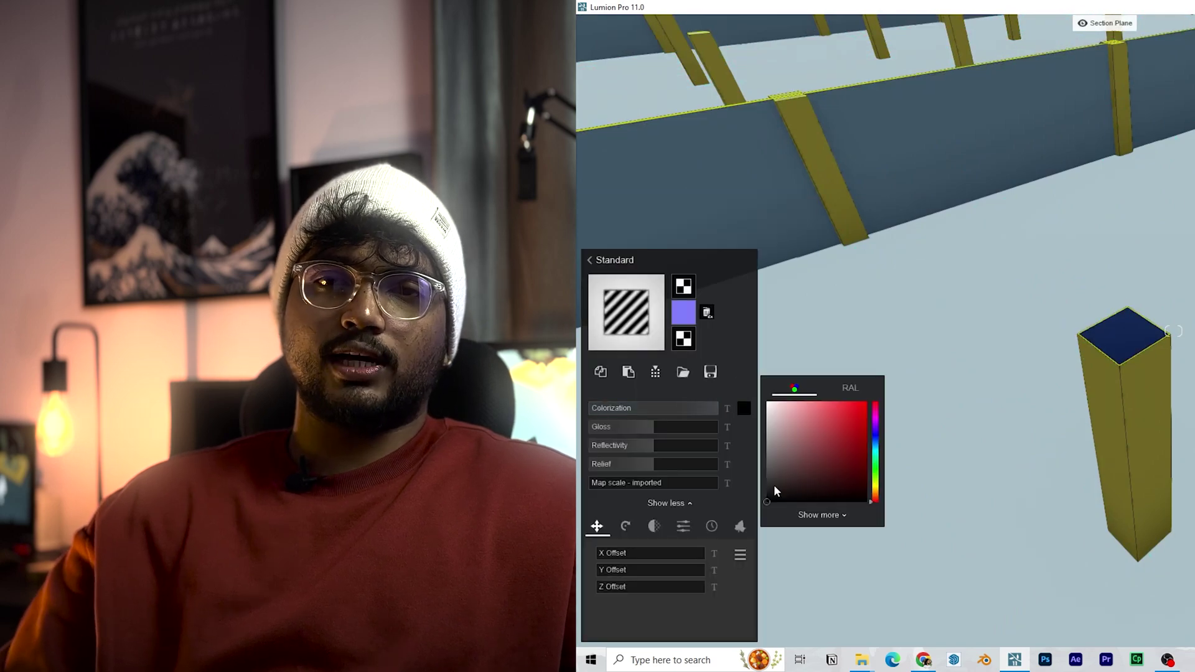
{"action": "left_click", "coordinate": [602, 427]}
{"action": "left_click", "coordinate": [602, 446]}
{"action": "left_click_drag", "start_coordinate": [601, 465], "coordinate": [586, 464]}
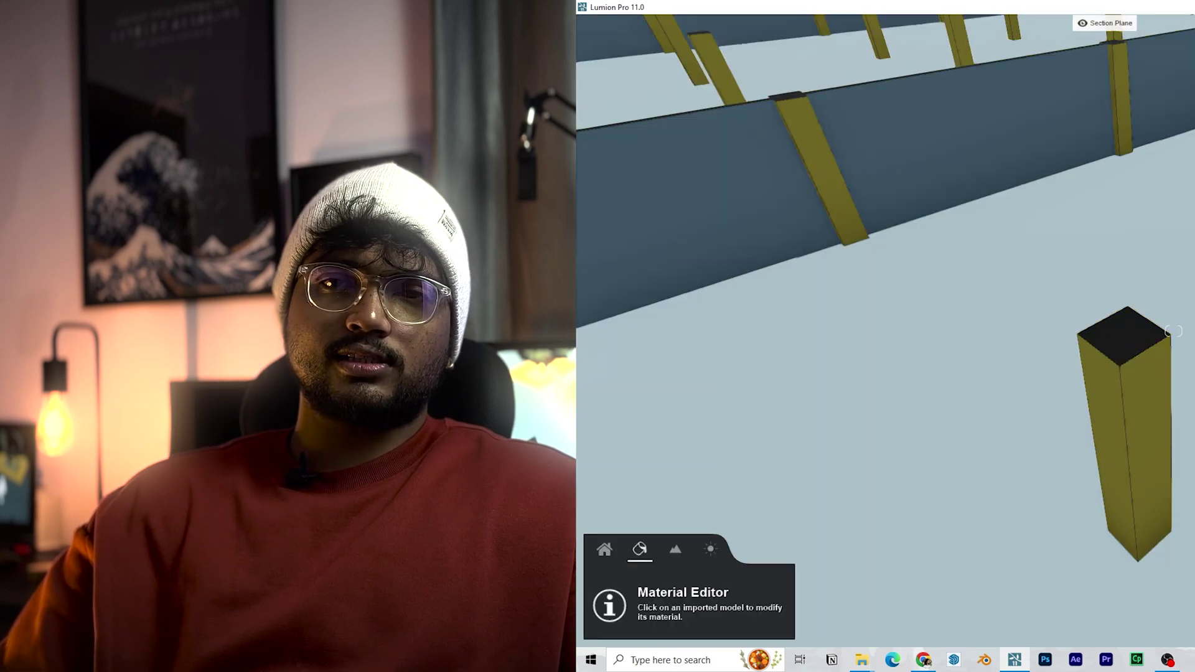
Rotate the coach from the transport library and place a parked row along the basement's outer wall on the Basement Vehicles layer
{"action": "scroll", "coordinate": [1131, 445], "scroll_direction": "down", "scroll_amount": 8}
{"action": "right_click_drag", "start_coordinate": [1130, 442], "coordinate": [1176, 394]}
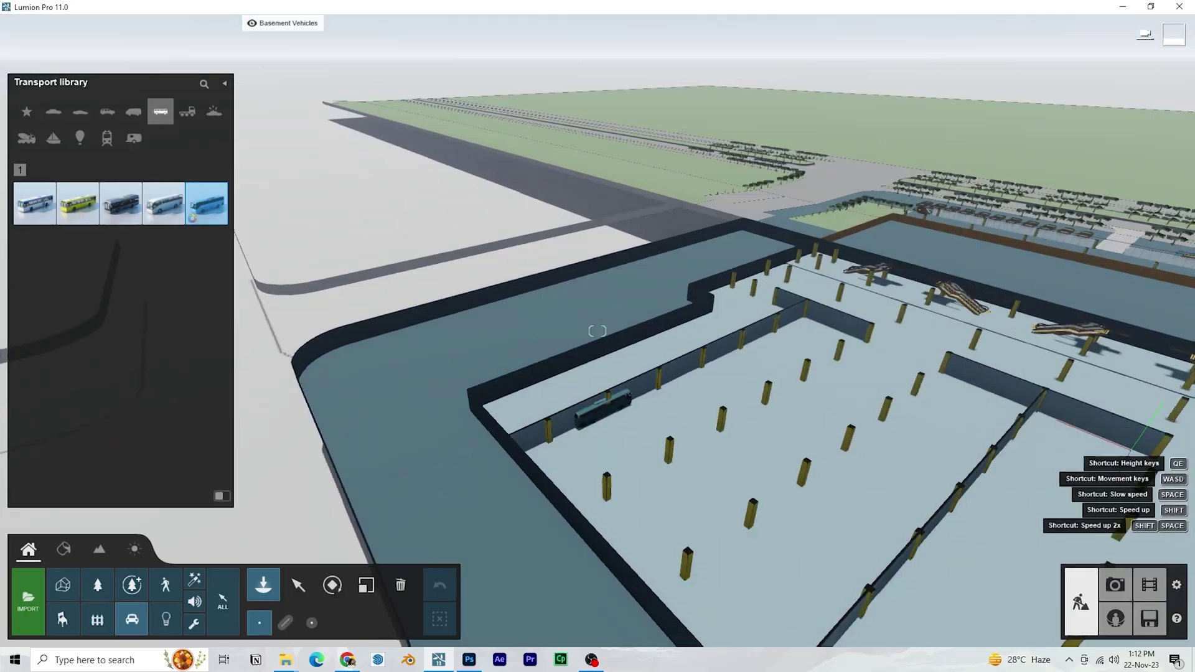
{"action": "scroll", "coordinate": [580, 302], "scroll_direction": "up", "scroll_amount": 5}
{"action": "key", "text": "r"}
{"action": "left_click", "coordinate": [574, 208]}
{"action": "scroll", "coordinate": [574, 209], "scroll_direction": "up", "scroll_amount": 5}
{"action": "left_click", "coordinate": [635, 181]}
{"action": "right_click_drag", "start_coordinate": [635, 181], "coordinate": [635, 237]}
{"action": "scroll", "coordinate": [635, 299], "scroll_direction": "down", "scroll_amount": 4}
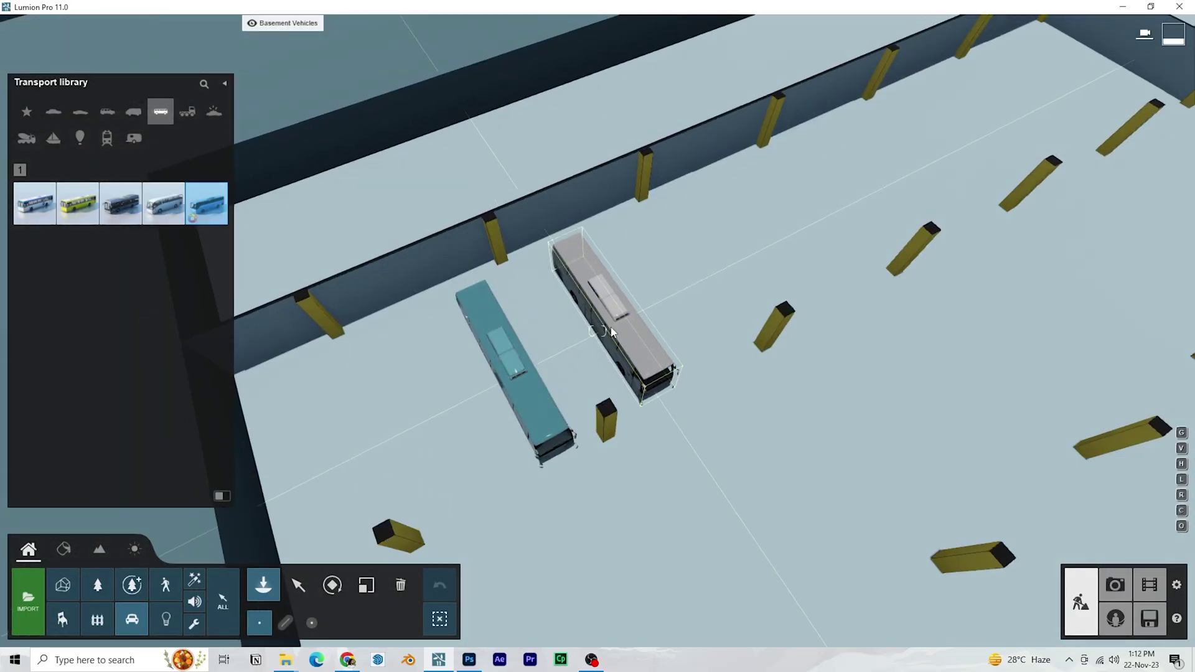
{"action": "left_click", "coordinate": [636, 320]}
{"action": "right_click_drag", "start_coordinate": [679, 281], "coordinate": [801, 297]}
{"action": "scroll", "coordinate": [800, 296], "scroll_direction": "down", "scroll_amount": 5}
{"action": "left_click", "coordinate": [689, 224]}
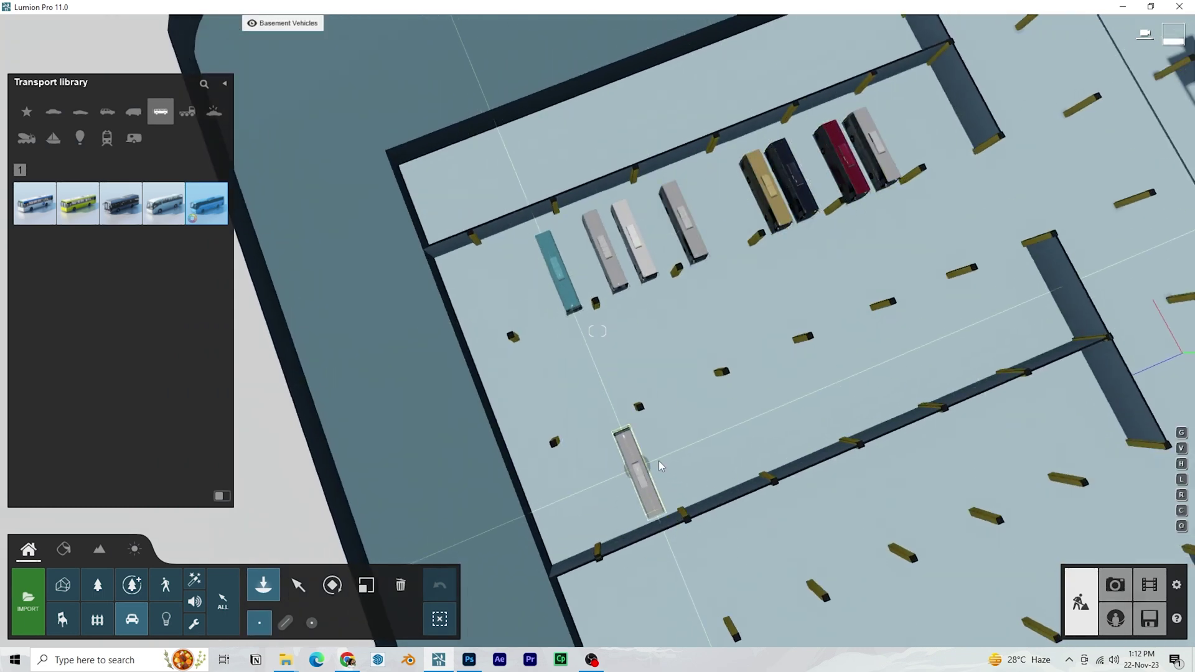
Place more coaches along the opposite basement wall and in the remaining parking rows
{"action": "left_click", "coordinate": [788, 409]}
{"action": "left_click", "coordinate": [849, 376]}
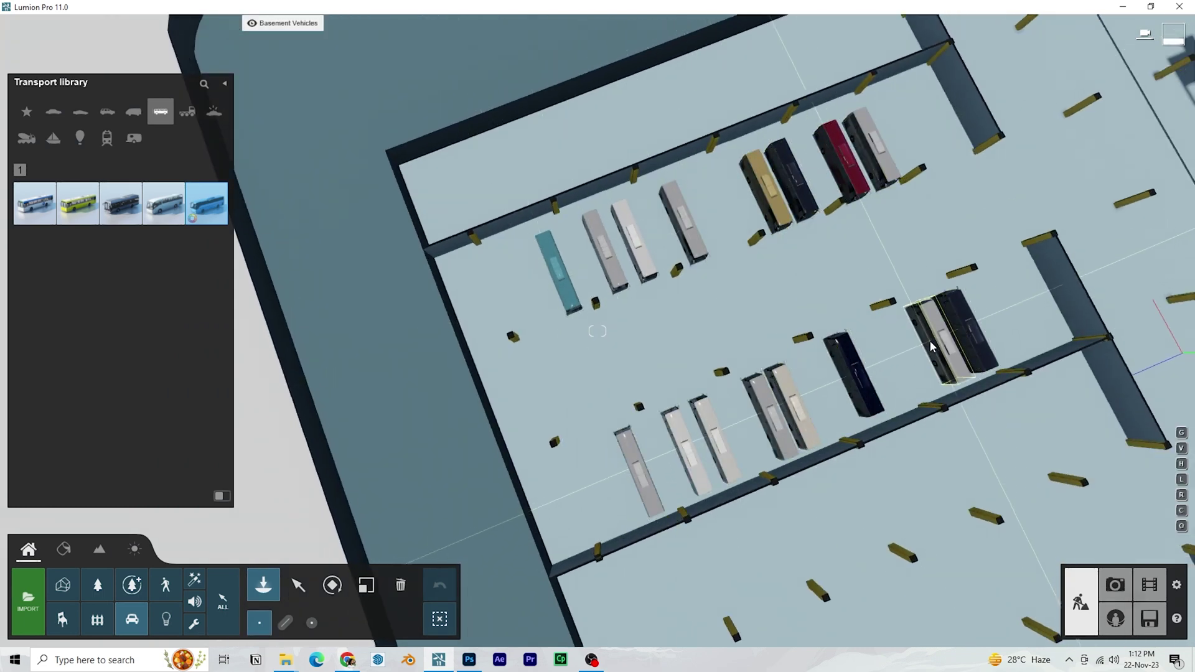
{"action": "left_click", "coordinate": [1048, 307]}
{"action": "scroll", "coordinate": [1048, 308], "scroll_direction": "down", "scroll_amount": 4}
{"action": "right_click_drag", "start_coordinate": [1046, 311], "coordinate": [716, 330]}
{"action": "scroll", "coordinate": [741, 399], "scroll_direction": "up", "scroll_amount": 4}
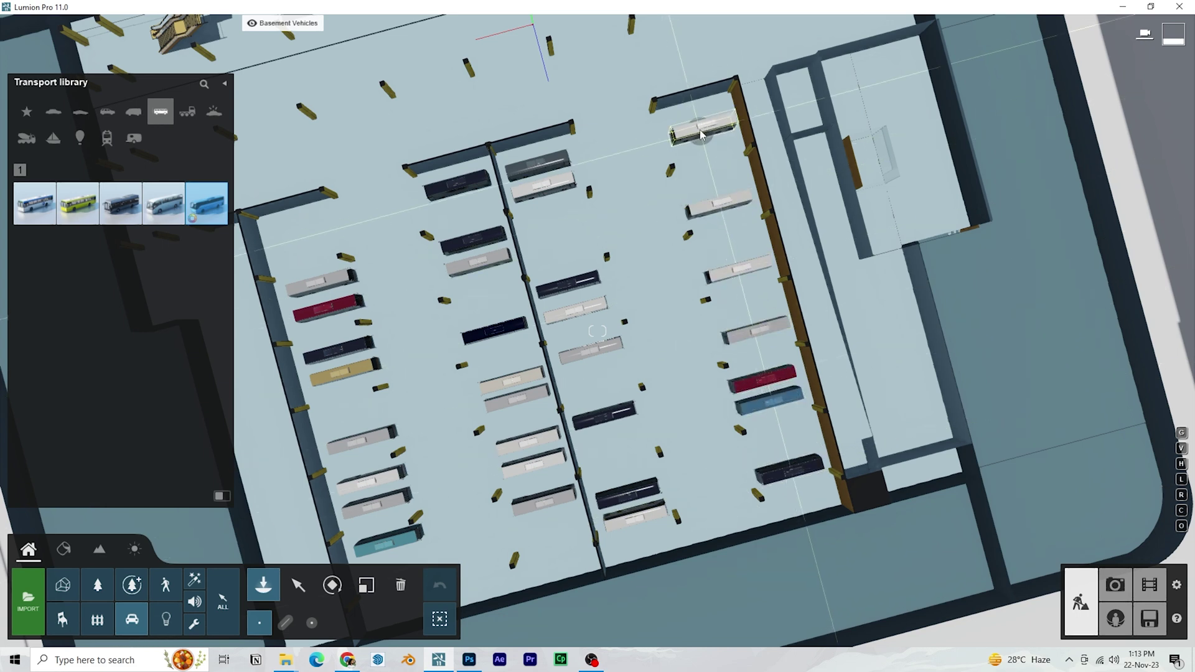
{"action": "left_click", "coordinate": [298, 585]}
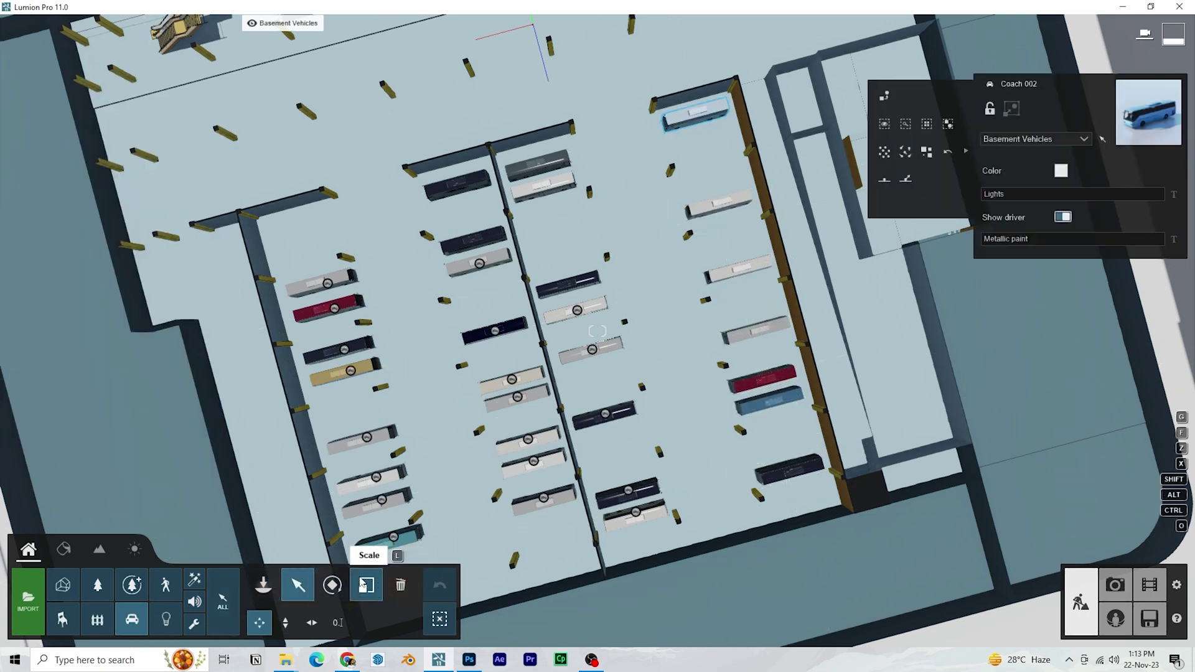
{"action": "left_click", "coordinate": [268, 599]}
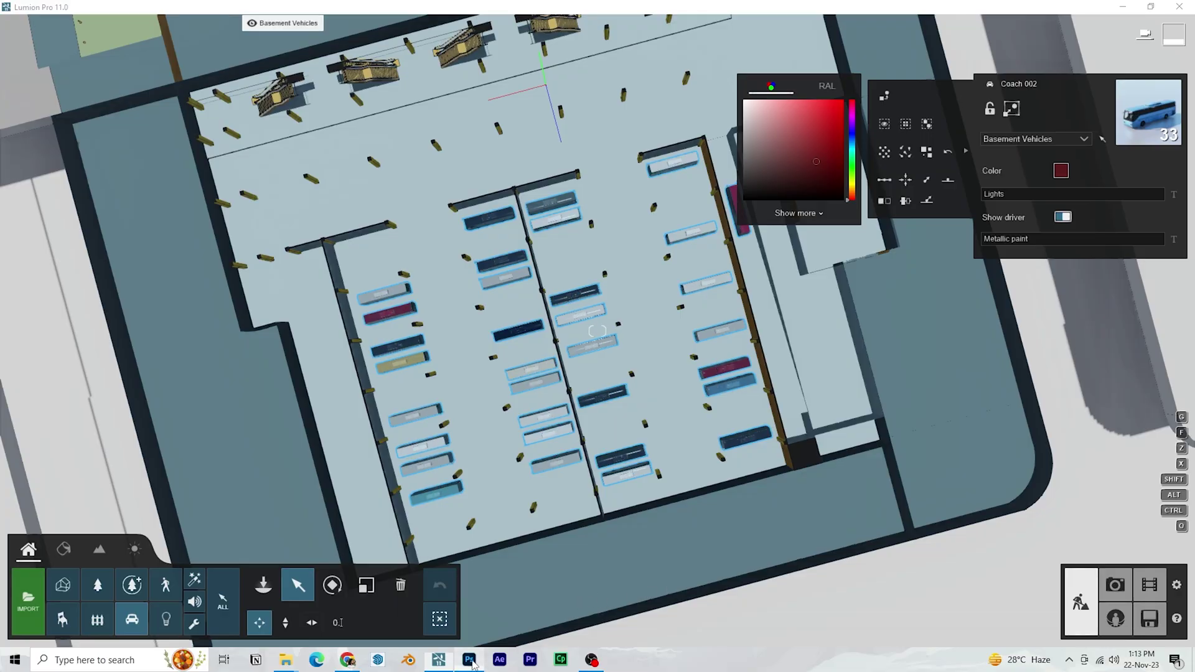
Switch to Photoshop, sample the red canvas colour in the fill colour picker, copy its hex code b95748 and return to Lumion
{"action": "left_click", "coordinate": [470, 661]}
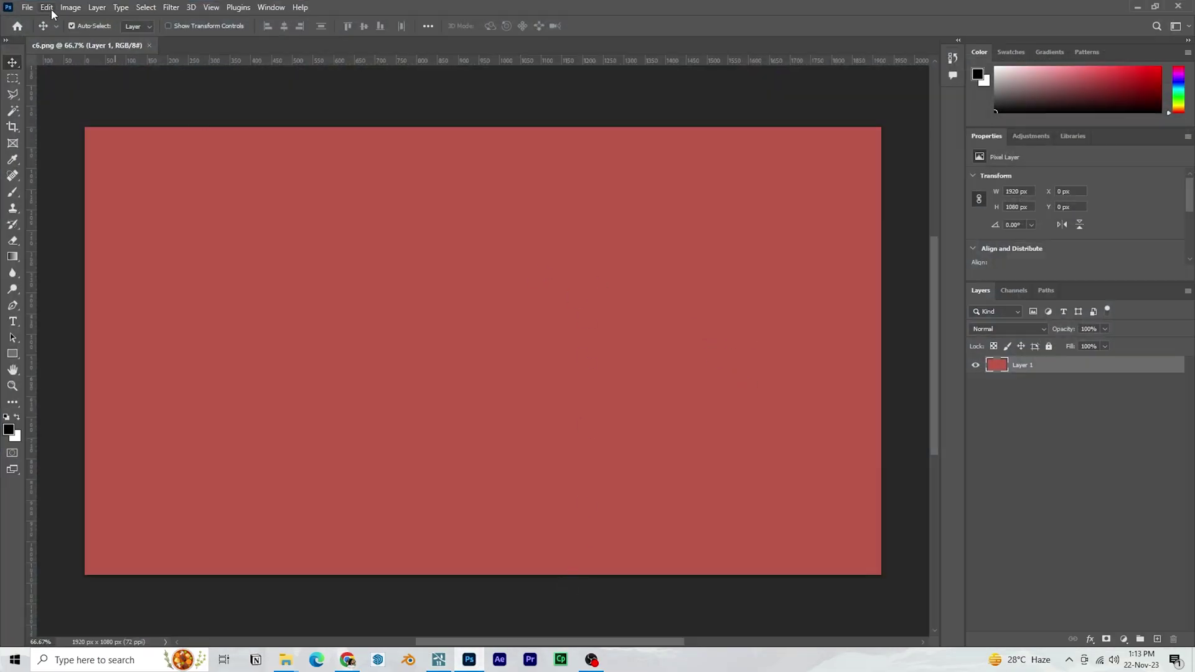
{"action": "left_click", "coordinate": [48, 7]}
{"action": "left_click", "coordinate": [84, 200]}
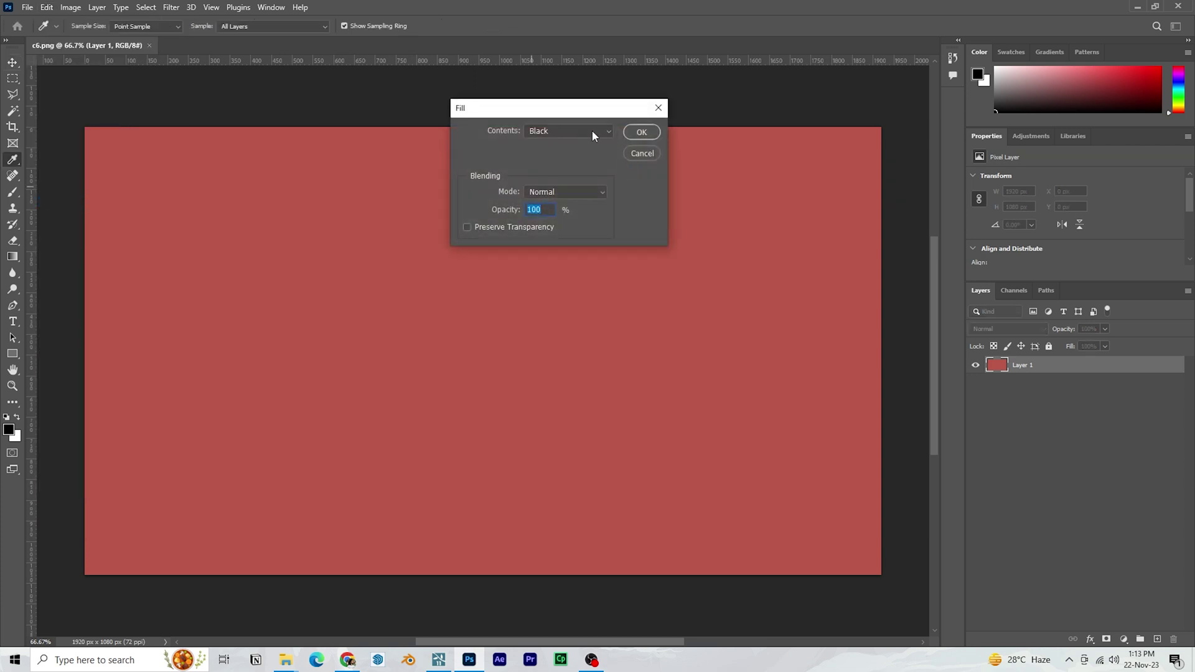
{"action": "left_click", "coordinate": [556, 164]}
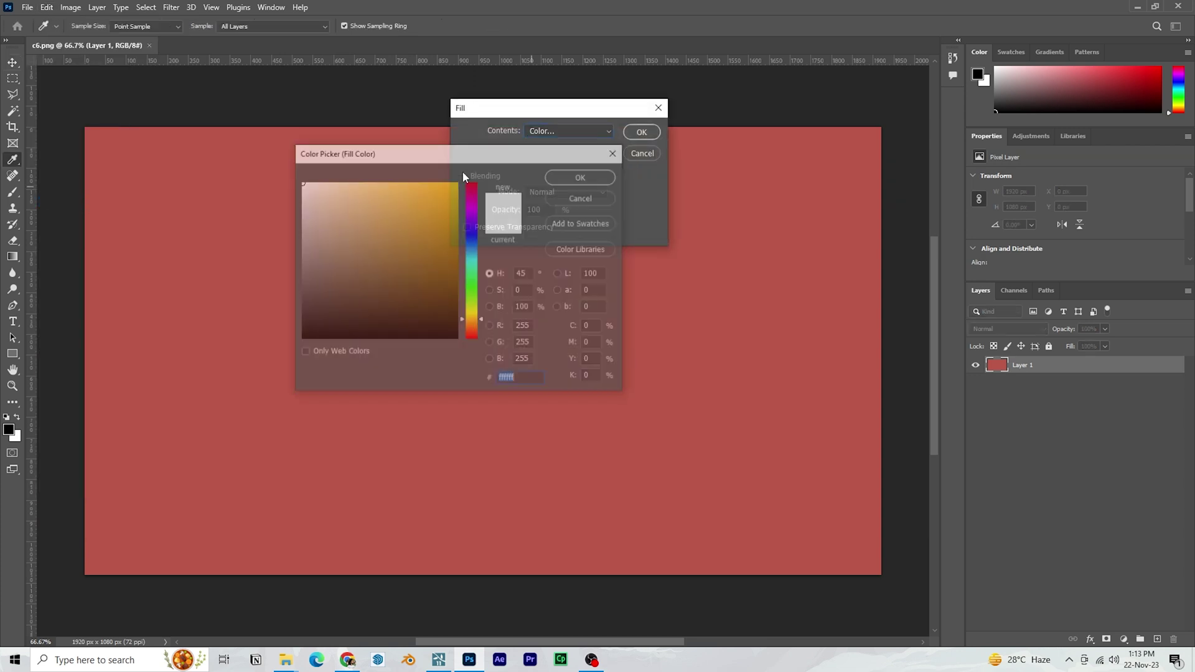
{"action": "left_click", "coordinate": [251, 226]}
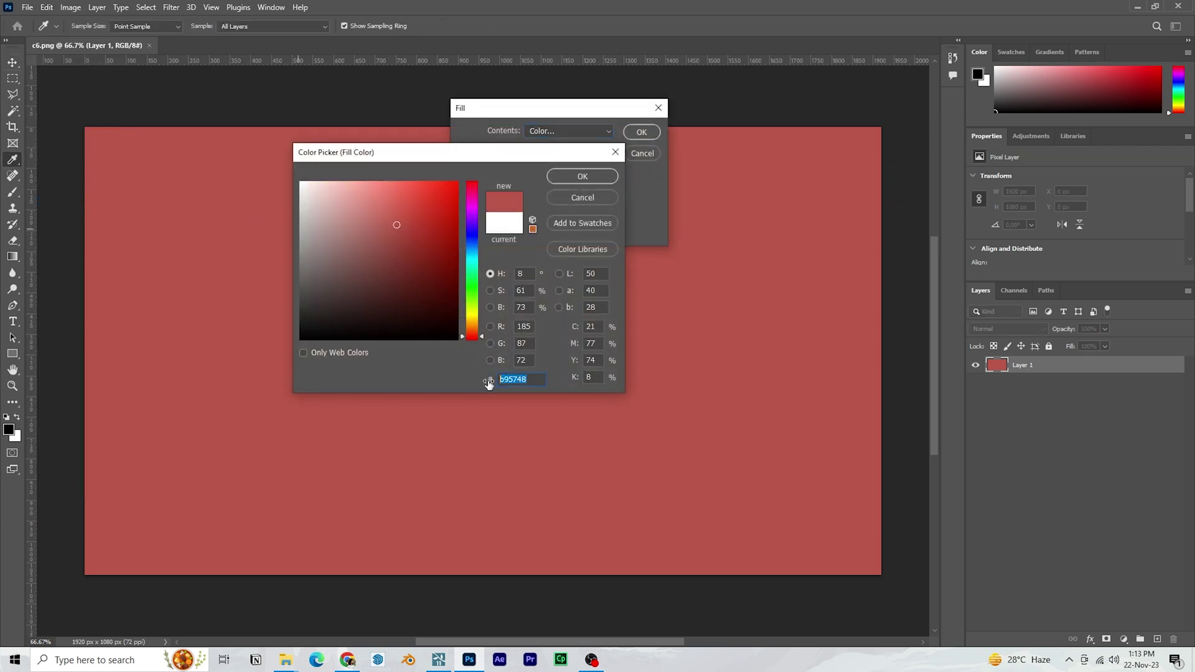
{"action": "left_click", "coordinate": [579, 180]}
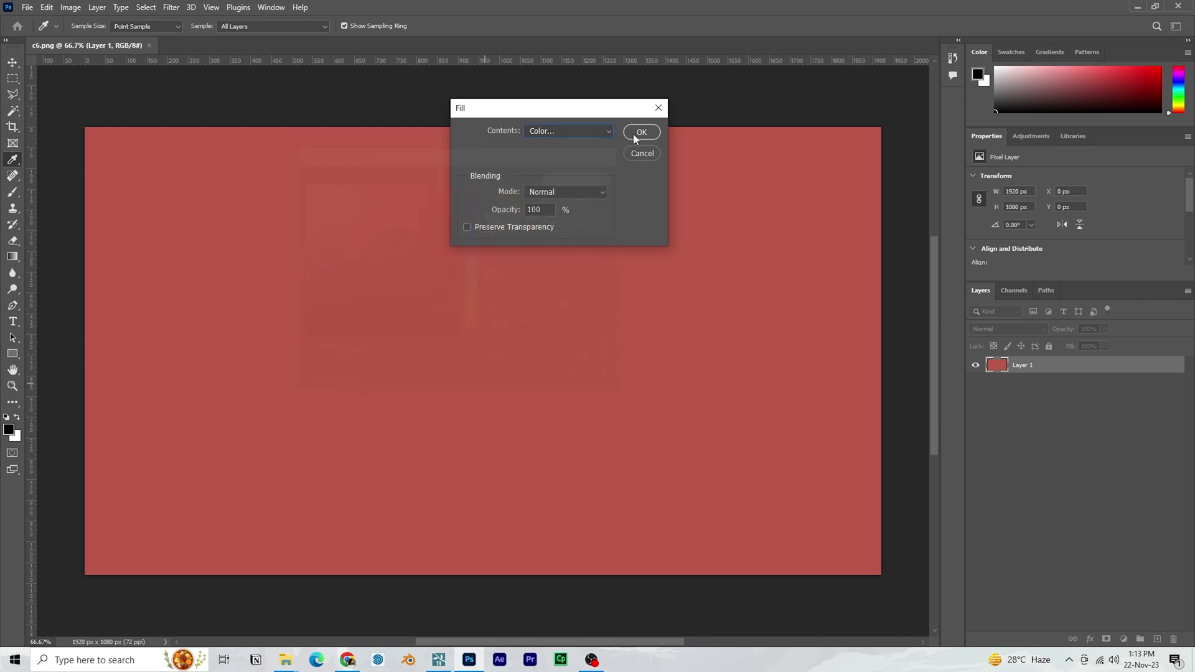
{"action": "left_click", "coordinate": [659, 109]}
{"action": "left_click", "coordinate": [1132, 6]}
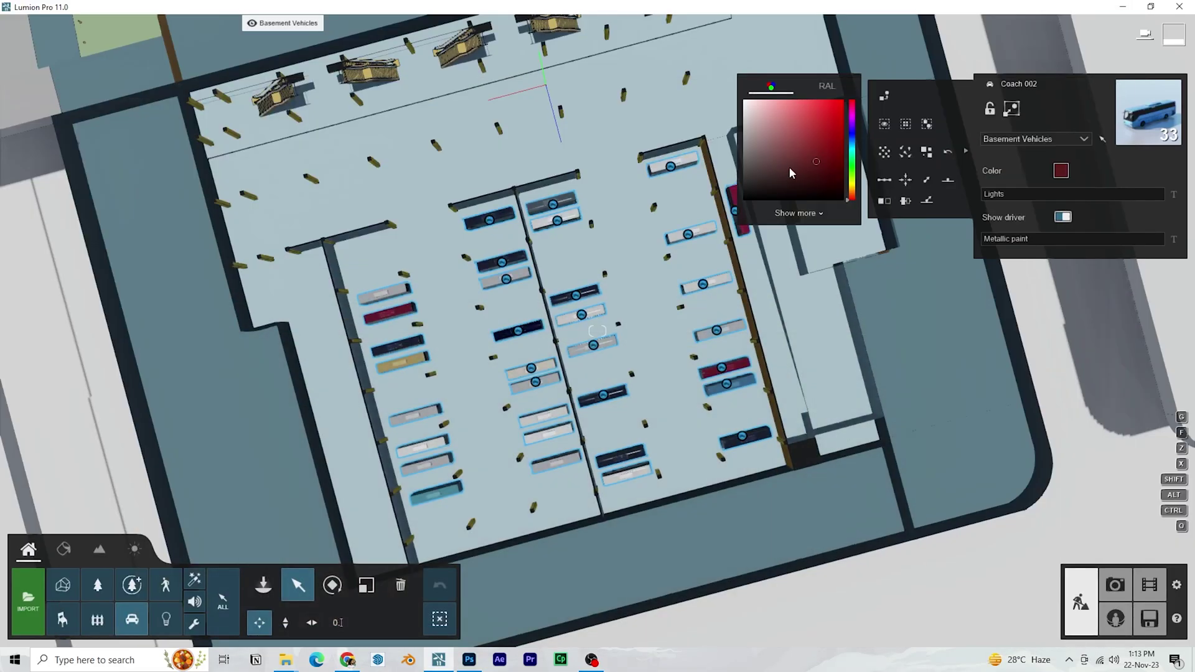
Set the colour of all selected basement coaches to hex b95748
{"action": "left_click", "coordinate": [809, 214]}
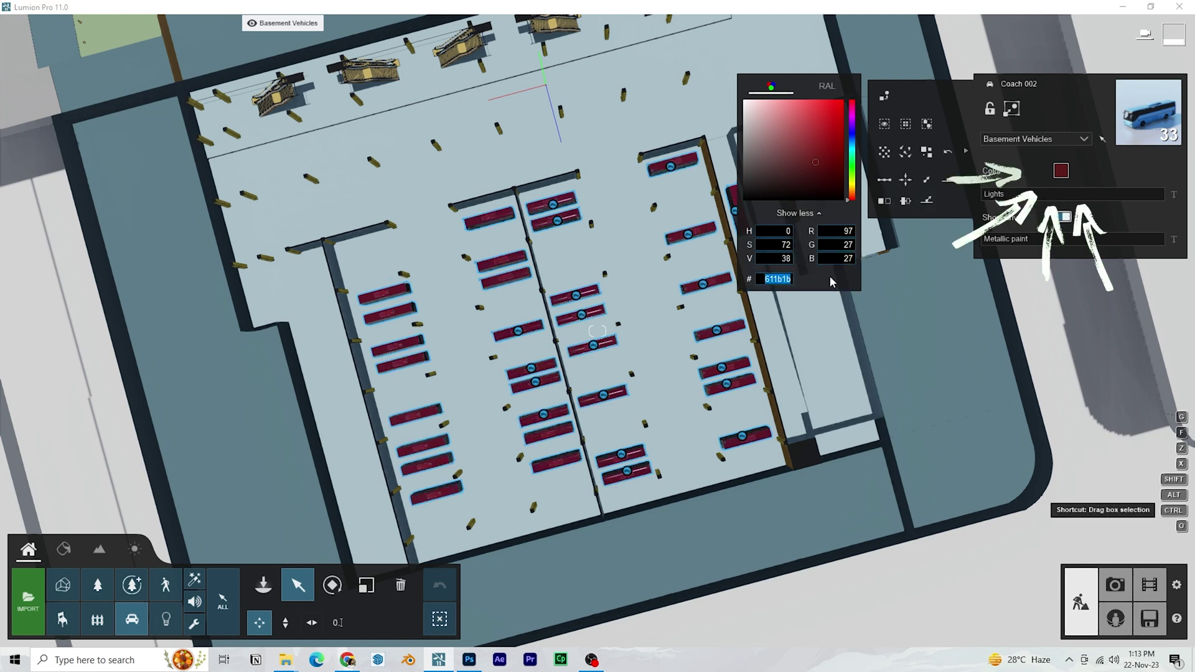
{"action": "type", "text": "b95748"}
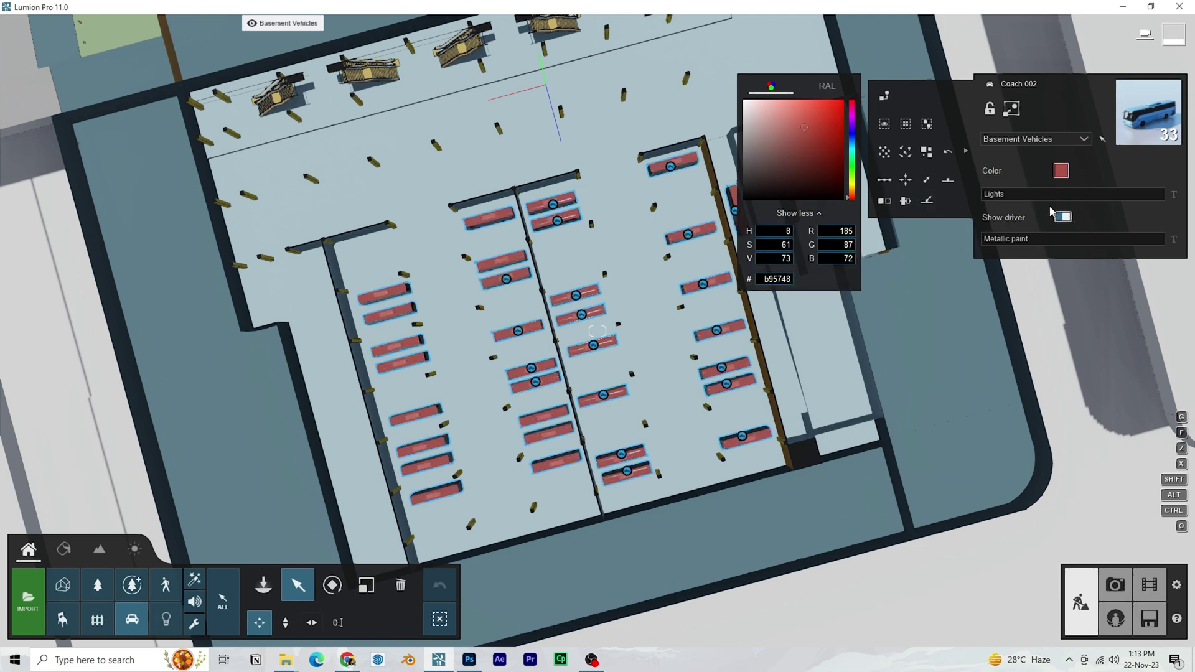
{"action": "right_click_drag", "start_coordinate": [582, 314], "coordinate": [701, 436]}
{"action": "scroll", "coordinate": [702, 448], "scroll_direction": "up", "scroll_amount": 5}
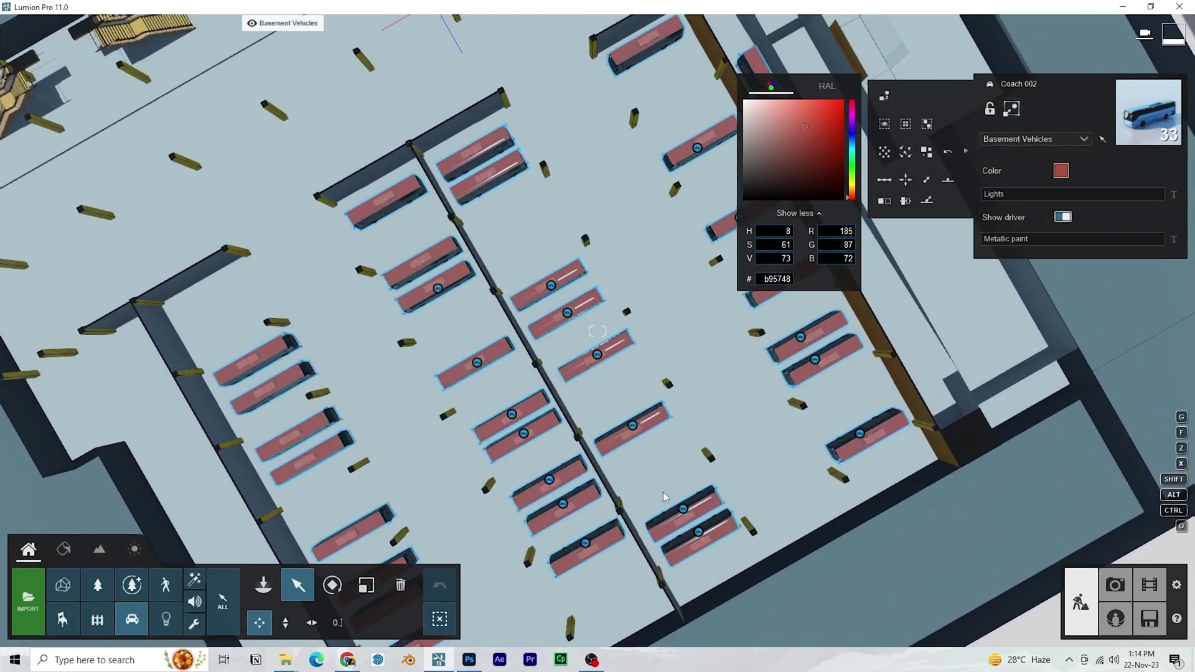
{"action": "scroll", "coordinate": [633, 429], "scroll_direction": "up", "scroll_amount": 10}
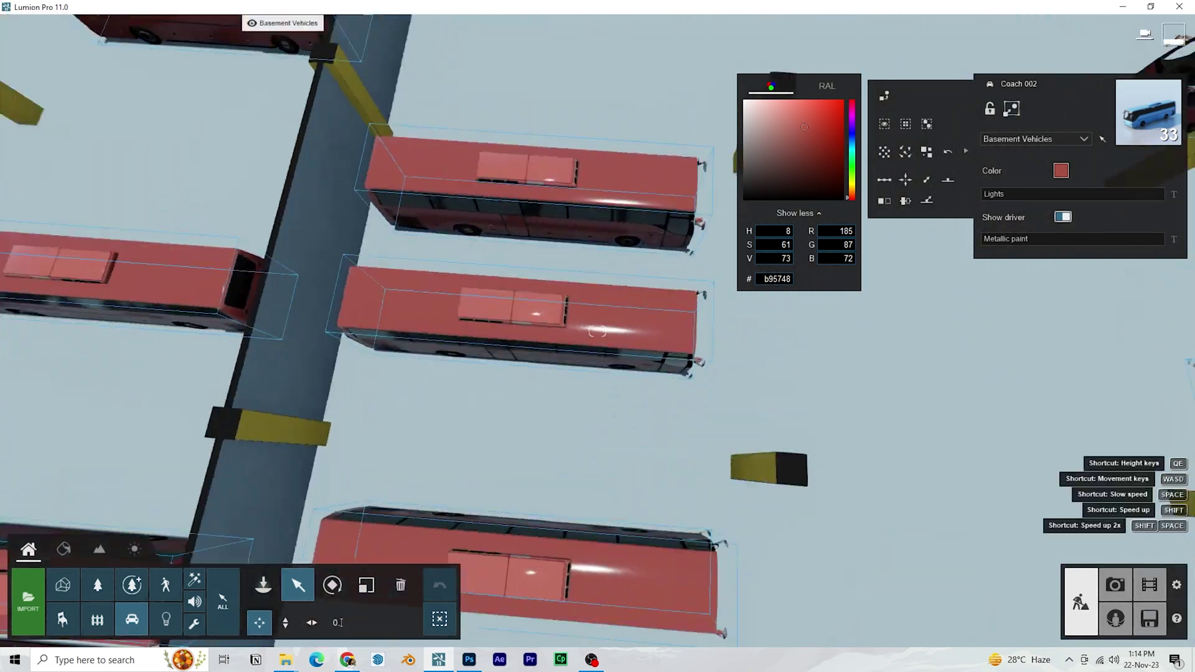
{"action": "scroll", "coordinate": [598, 336], "scroll_direction": "down", "scroll_amount": 10}
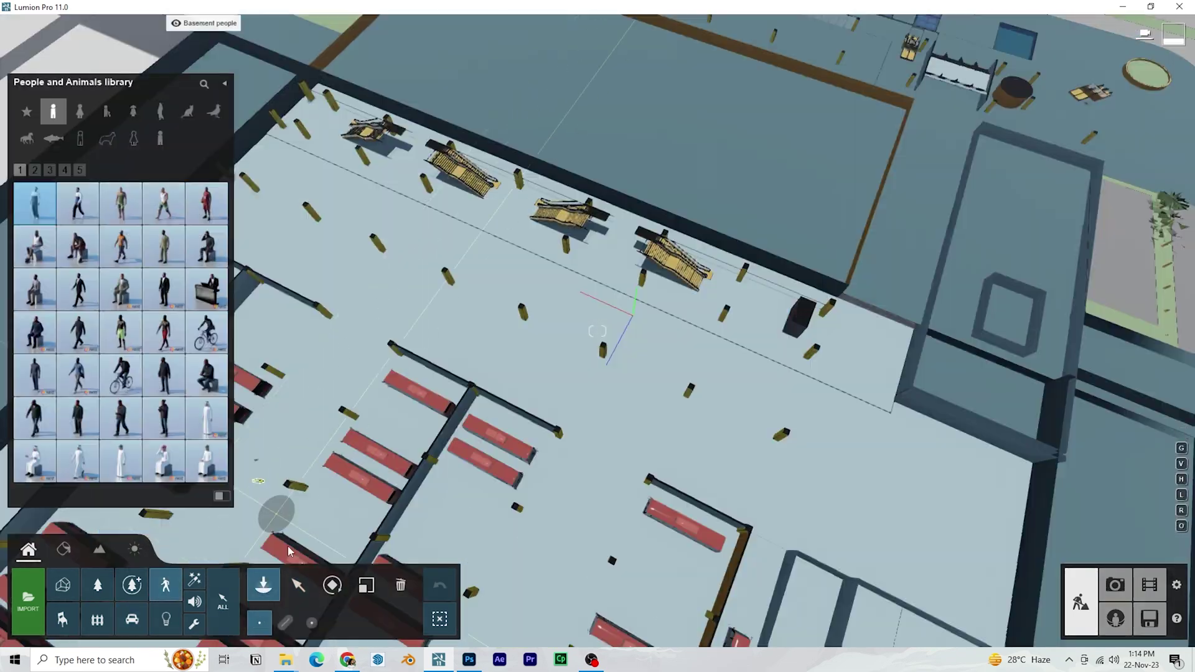
Lay a mass-placement line for people across the basement concourse in front of the escalators and randomize the offset from the line
{"action": "left_click", "coordinate": [285, 623]}
{"action": "right_click_drag", "start_coordinate": [536, 386], "coordinate": [498, 430]}
{"action": "scroll", "coordinate": [597, 398], "scroll_direction": "down", "scroll_amount": 3}
{"action": "left_click", "coordinate": [776, 609]}
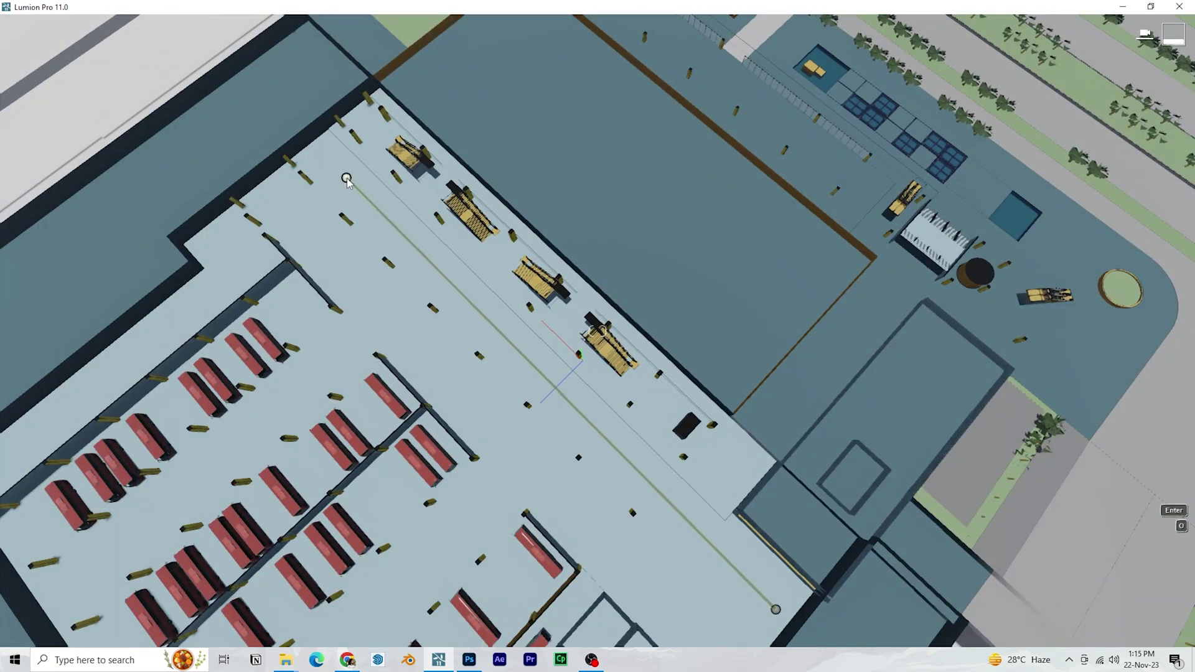
{"action": "left_click", "coordinate": [376, 140], "text": "ctrl"}
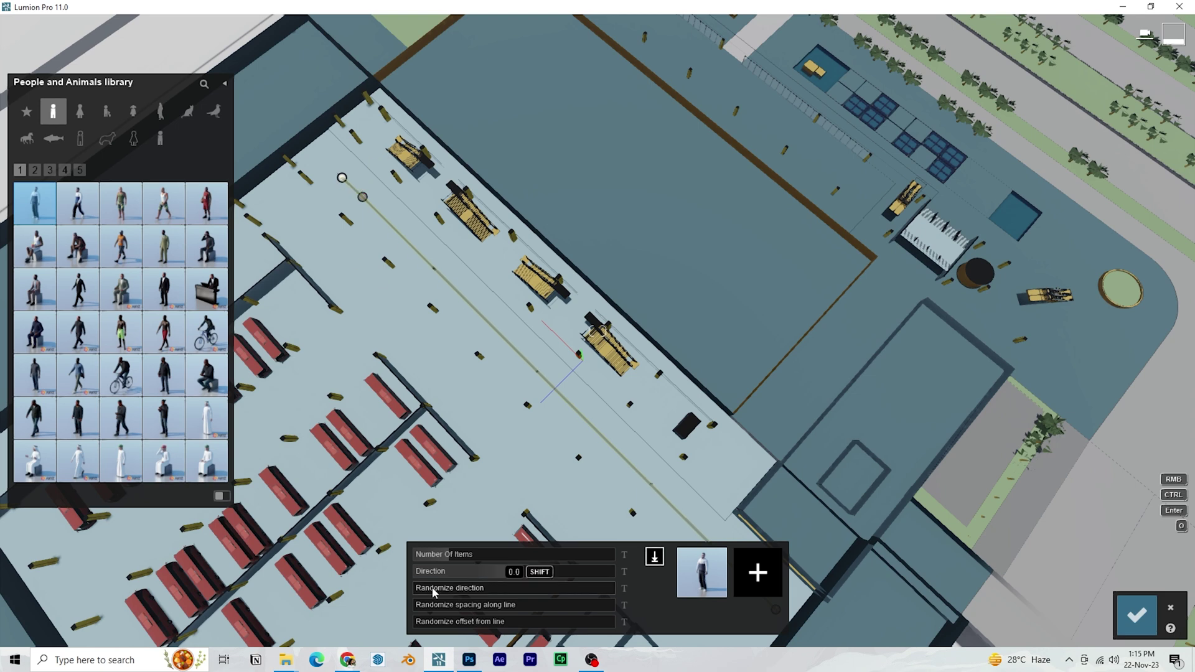
{"action": "mouse_move", "coordinate": [500, 618]}
{"action": "left_mouse_down"}
{"action": "mouse_move", "coordinate": [550, 621]}
{"action": "mouse_move", "coordinate": [523, 621]}
{"action": "left_mouse_up"}
Add several walking men in dark clothing to the mass-placement selection
{"action": "left_click", "coordinate": [77, 204]}
{"action": "left_click", "coordinate": [694, 559]}
{"action": "left_click", "coordinate": [79, 333]}
{"action": "left_click", "coordinate": [129, 421]}
{"action": "left_click", "coordinate": [39, 420]}
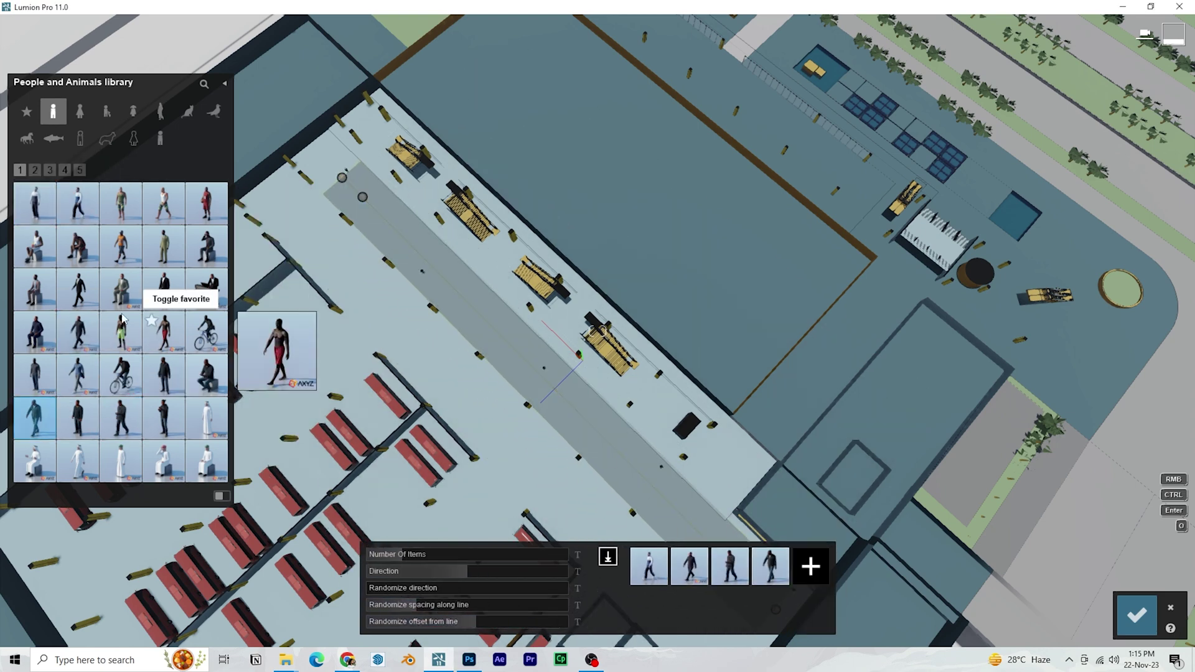
{"action": "left_click", "coordinate": [78, 290]}
Extend the mass-placement mix with more men from the other library pages and with walking women
{"action": "left_click", "coordinate": [35, 170]}
{"action": "left_click", "coordinate": [122, 418]}
{"action": "left_click", "coordinate": [65, 170]}
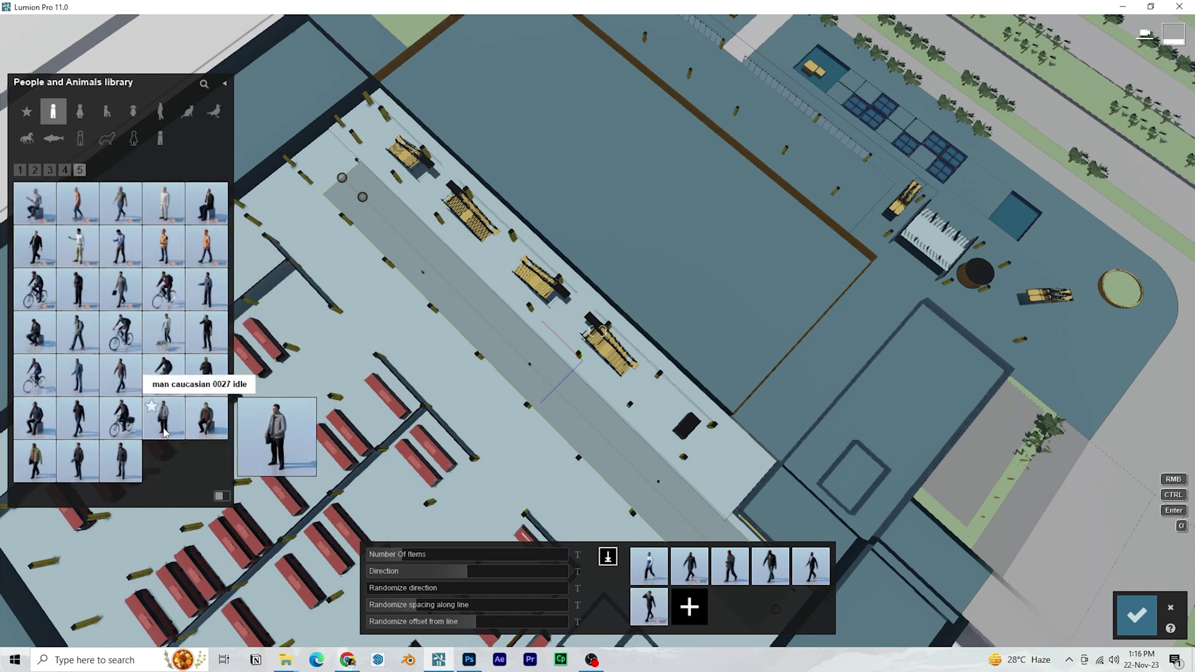
{"action": "left_click", "coordinate": [121, 289]}
{"action": "left_click", "coordinate": [78, 418]}
{"action": "left_click", "coordinate": [79, 111]}
{"action": "left_click", "coordinate": [776, 619]}
{"action": "left_click", "coordinate": [65, 170]}
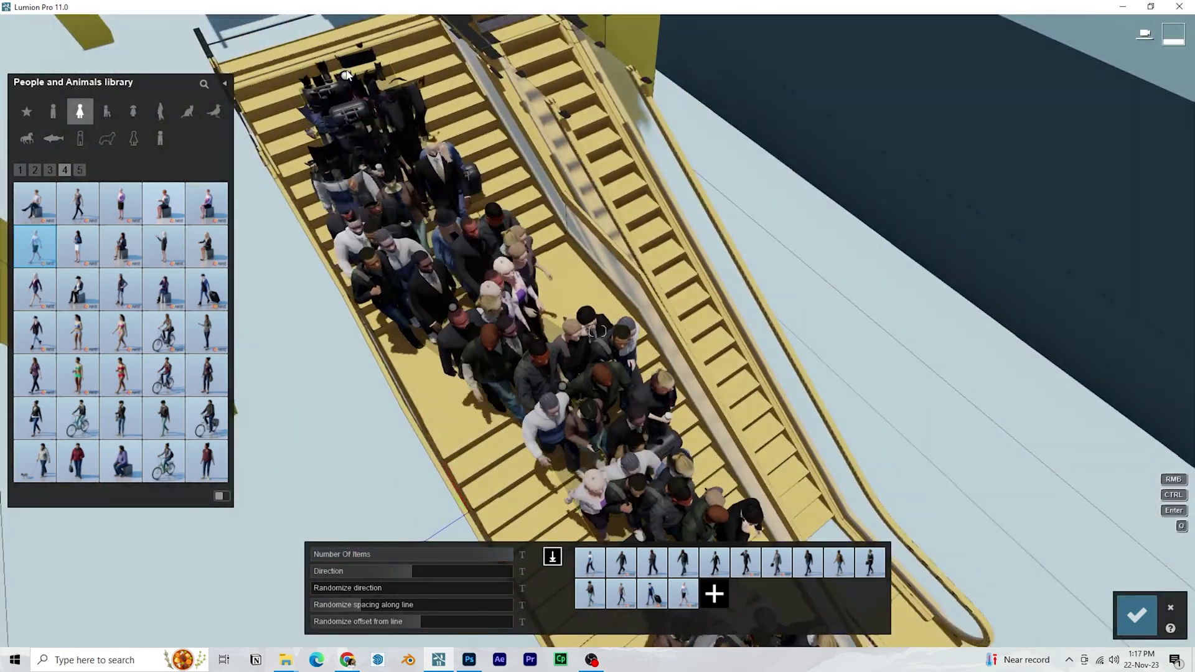
Fit a line of people to the stairs with fewer items, then place another group along a path around the staircase
{"action": "left_click_drag", "start_coordinate": [346, 75], "coordinate": [443, 264]}
{"action": "left_click_drag", "start_coordinate": [498, 554], "coordinate": [331, 554]}
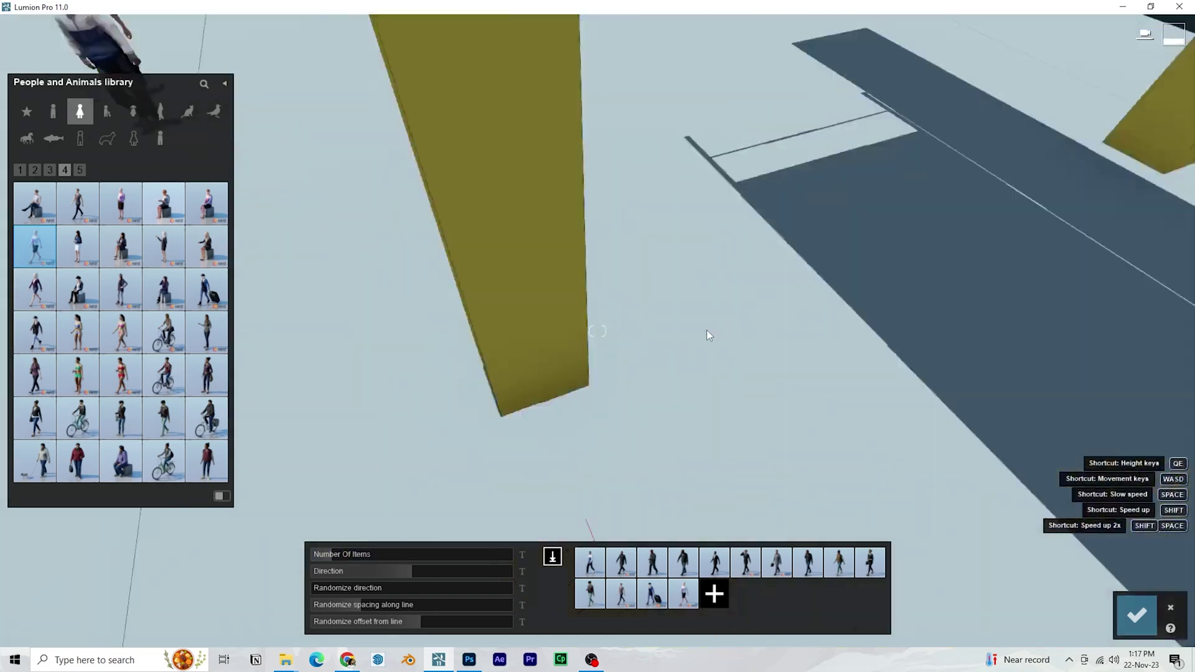
{"action": "left_click", "coordinate": [687, 451], "text": "ctrl"}
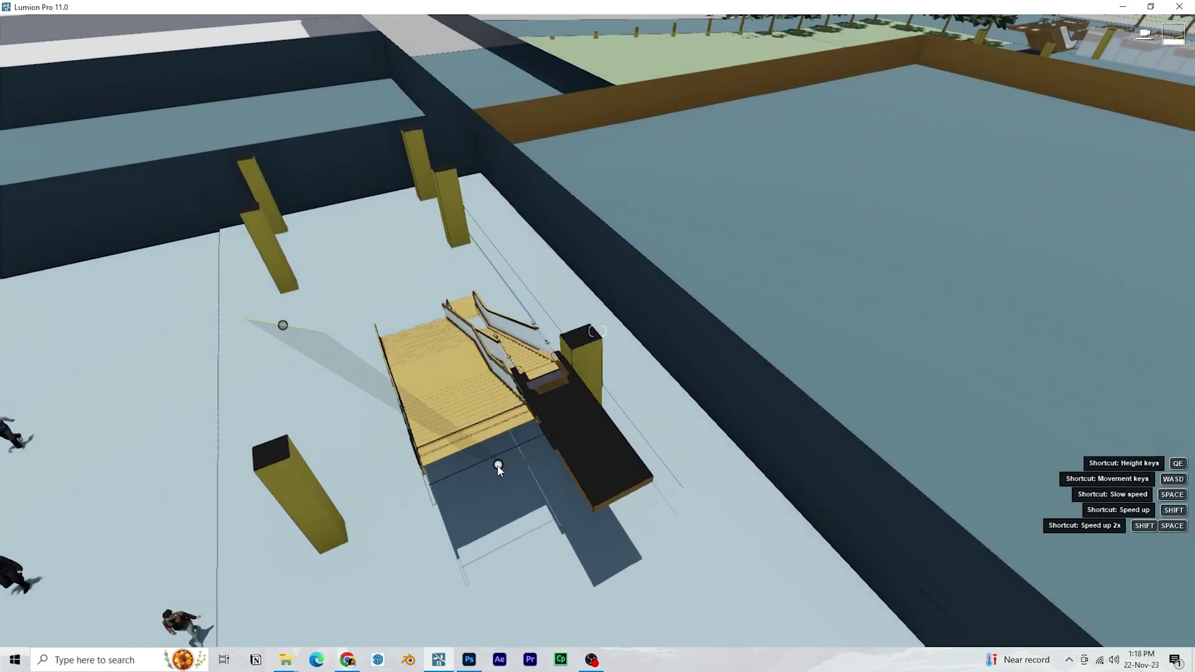
{"action": "left_click", "coordinate": [514, 248]}
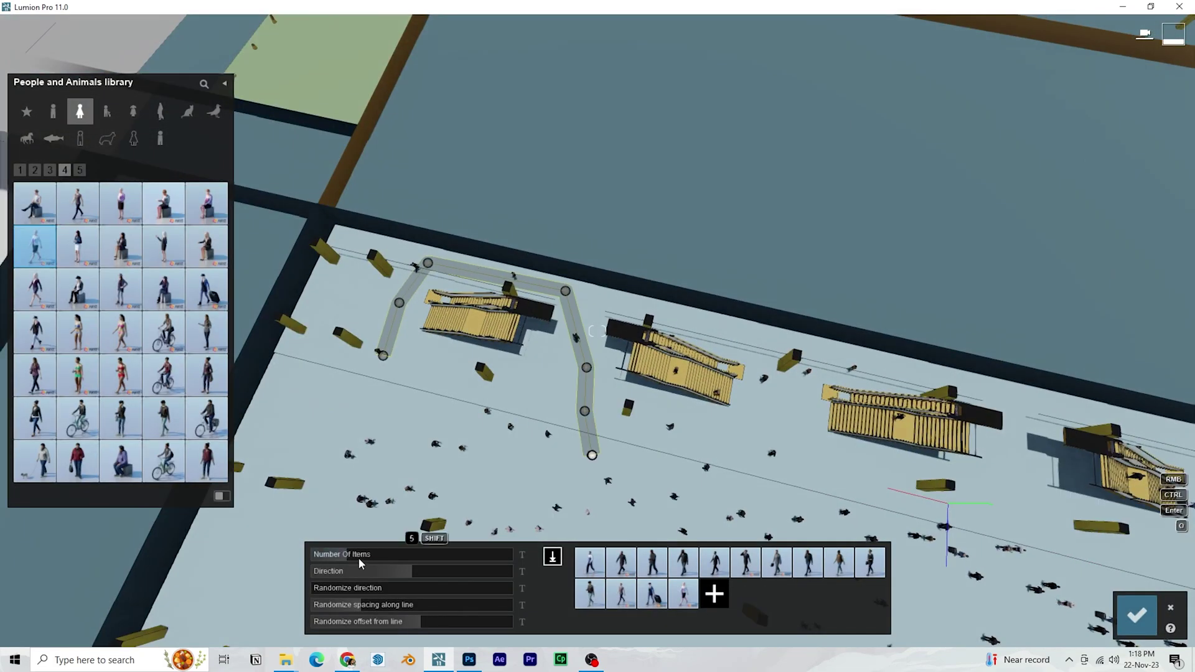
{"action": "left_click", "coordinate": [1156, 601]}
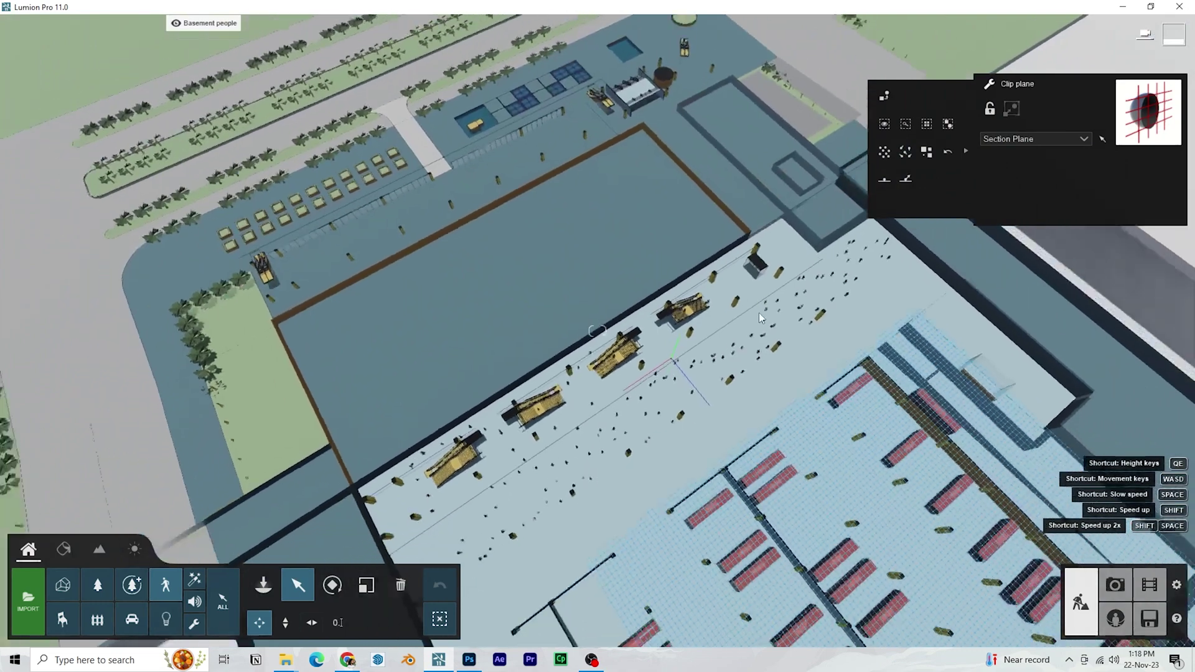
Select all the people on the Basement people layer and change their Coloring to white
{"action": "key", "text": "s"}
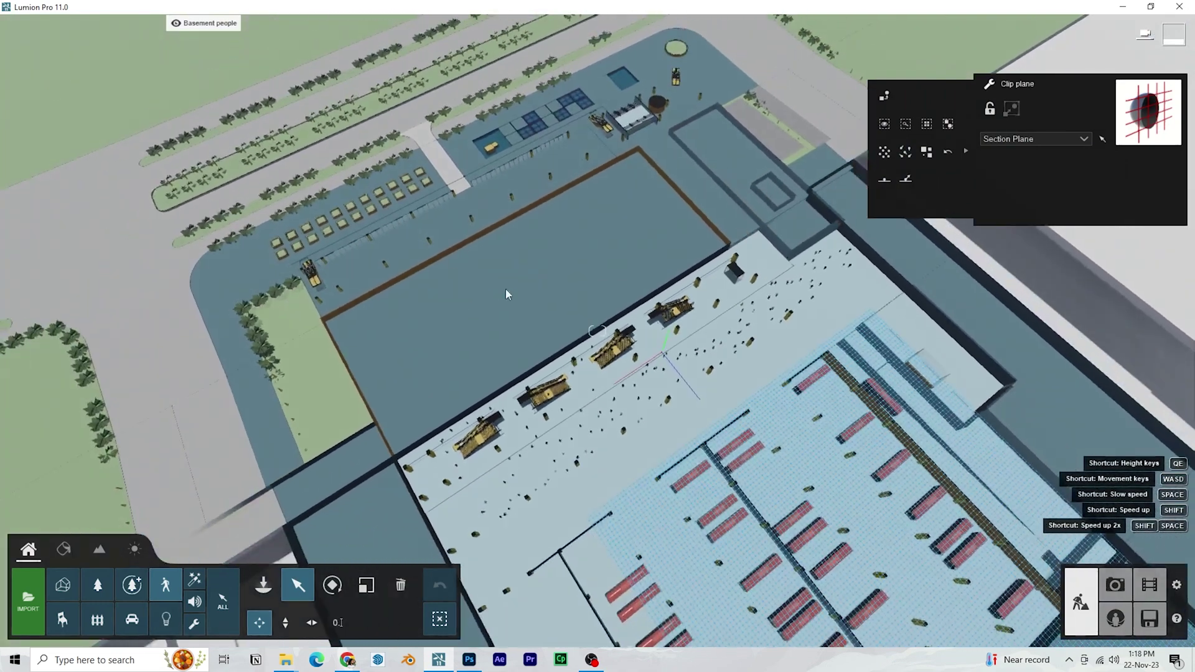
{"action": "left_click_drag", "start_coordinate": [242, 173], "coordinate": [243, 173], "text": "ctrl"}
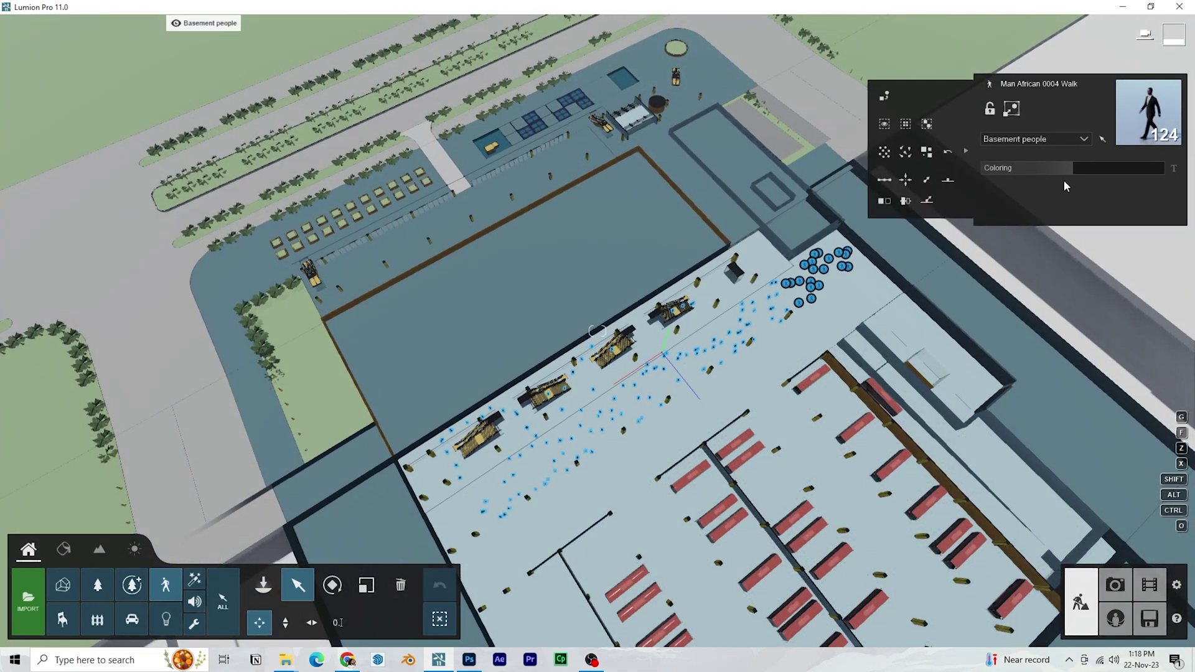
{"action": "right_click_drag", "start_coordinate": [864, 336], "coordinate": [311, 231]}
{"action": "key", "text": "w"}
{"action": "key", "text": "s"}
{"action": "key", "text": "w"}
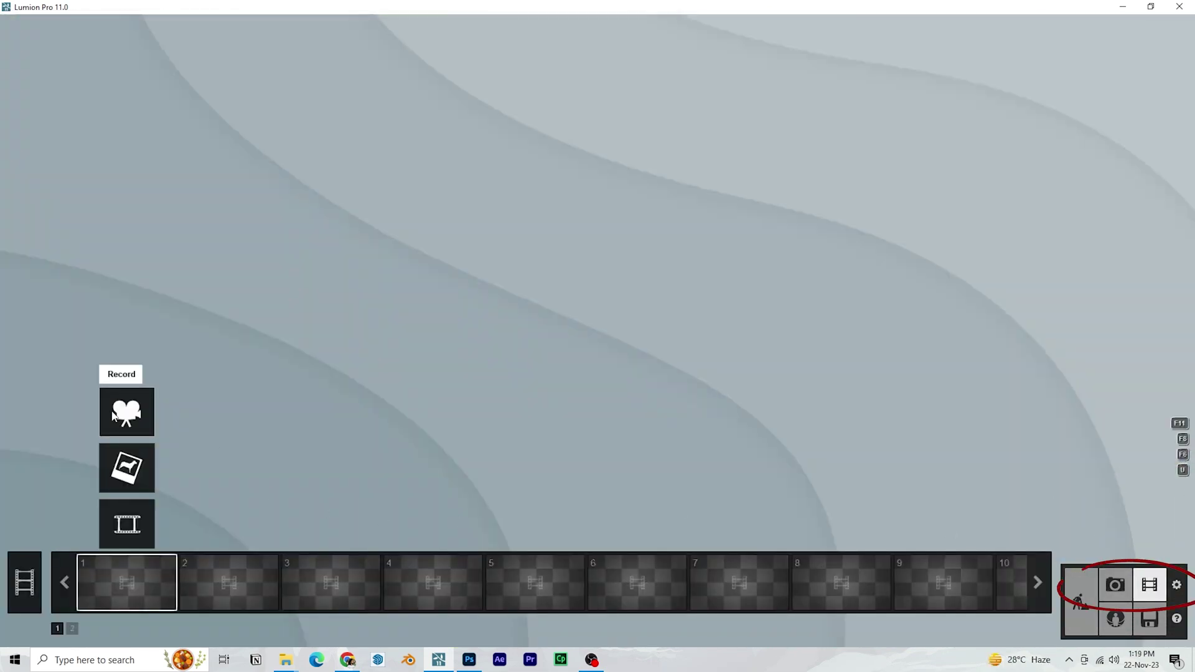
Start recording the first movie clip with camera keyframes of the whole coach parking area and a closer view by the central wall
{"action": "left_click", "coordinate": [114, 416]}
{"action": "left_click", "coordinate": [494, 582]}
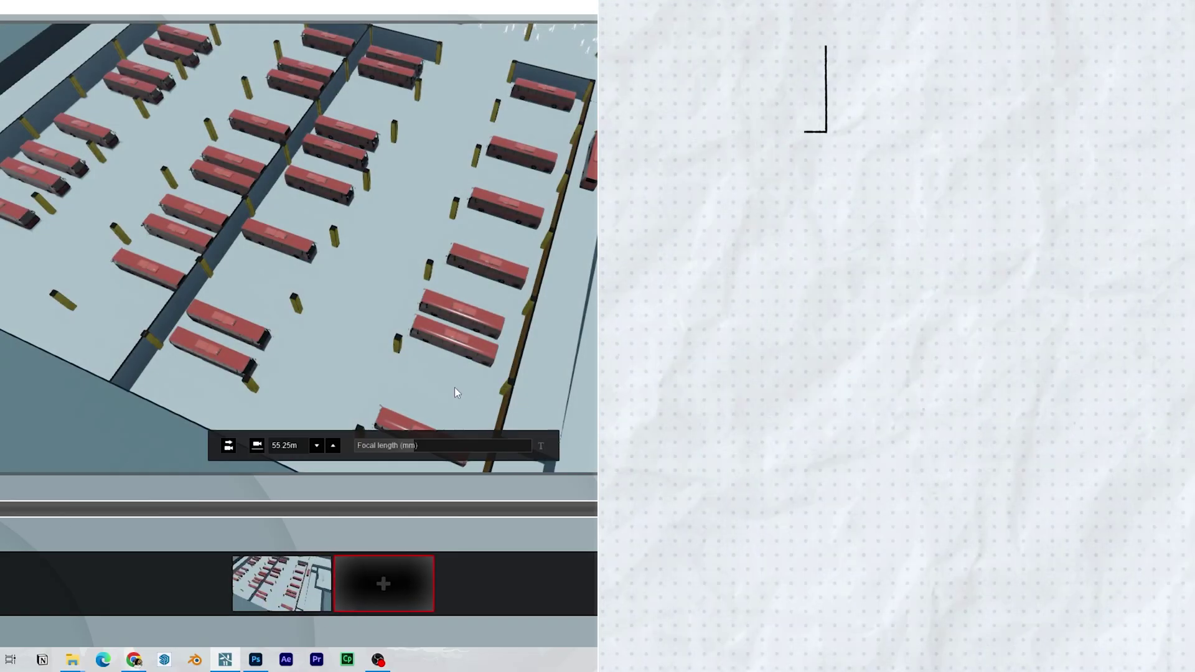
{"action": "right_click_drag", "start_coordinate": [455, 357], "coordinate": [450, 379]}
{"action": "left_click", "coordinate": [294, 584]}
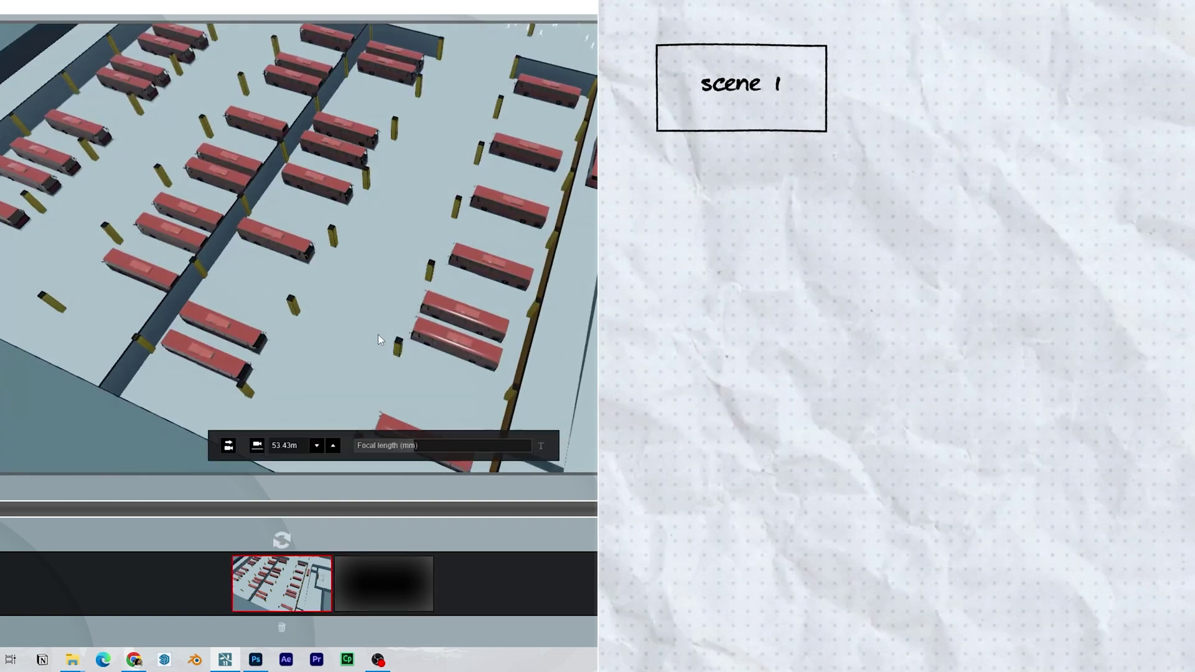
{"action": "right_click_drag", "start_coordinate": [379, 344], "coordinate": [449, 1]}
{"action": "mouse_move", "coordinate": [385, 313]}
{"action": "middle_mouse_down"}
{"action": "mouse_move", "coordinate": [461, 6]}
{"action": "mouse_move", "coordinate": [446, 6]}
{"action": "middle_mouse_up"}
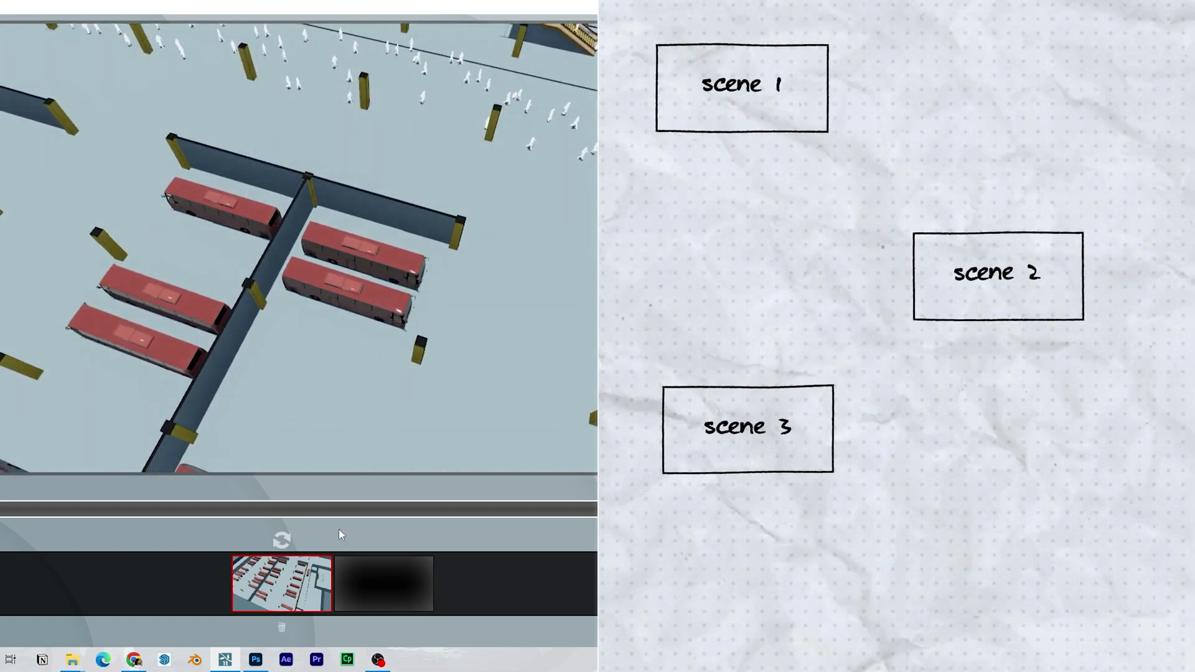
{"action": "left_click", "coordinate": [384, 583]}
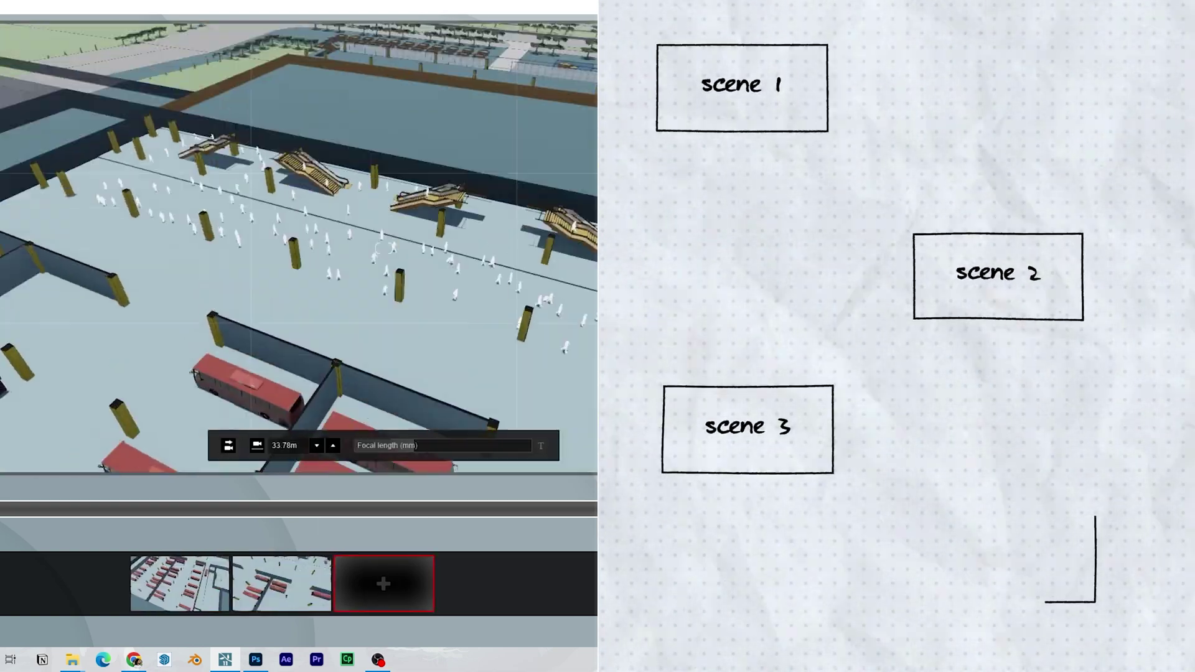
Fly the camera across the concourse and add keyframes of a close view of the escalators and stairs
{"action": "scroll", "coordinate": [478, 275], "scroll_direction": "up", "scroll_amount": 10}
{"action": "mouse_move", "coordinate": [489, 278]}
{"action": "right_mouse_down"}
{"action": "mouse_move", "coordinate": [499, 335]}
{"action": "mouse_move", "coordinate": [545, 299]}
{"action": "mouse_move", "coordinate": [424, 295]}
{"action": "right_mouse_up"}
{"action": "scroll", "coordinate": [525, 330], "scroll_direction": "up", "scroll_amount": 2}
{"action": "key", "text": "w"}
{"action": "key", "text": "d"}
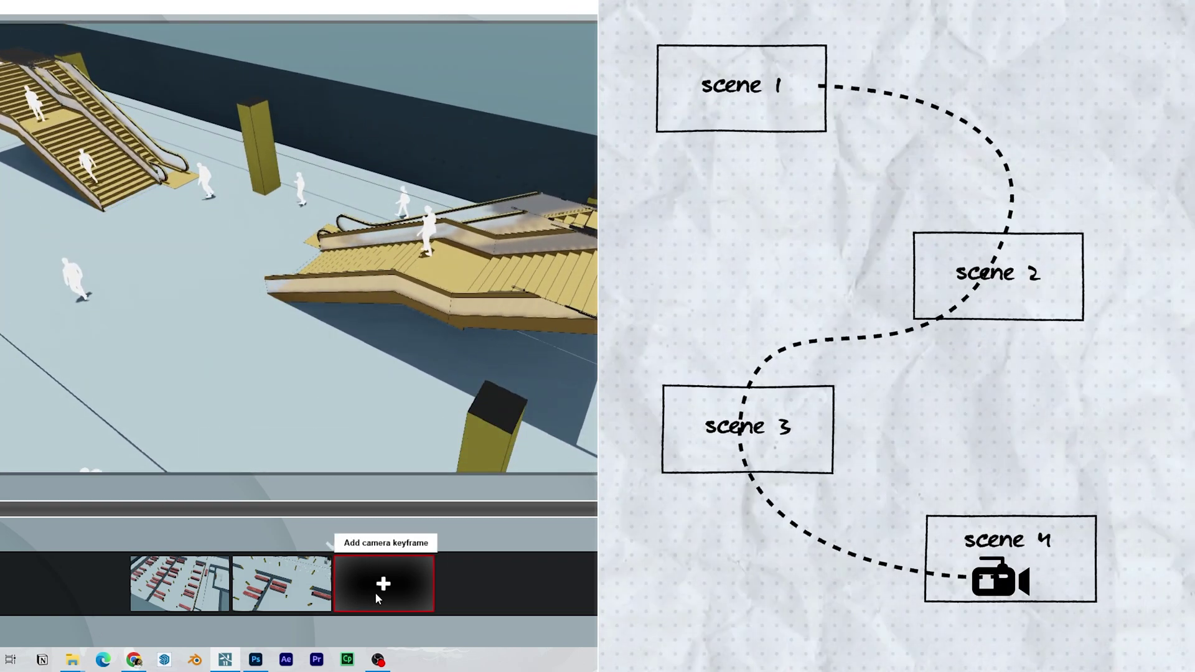
{"action": "left_click", "coordinate": [375, 592]}
{"action": "left_click", "coordinate": [375, 592]}
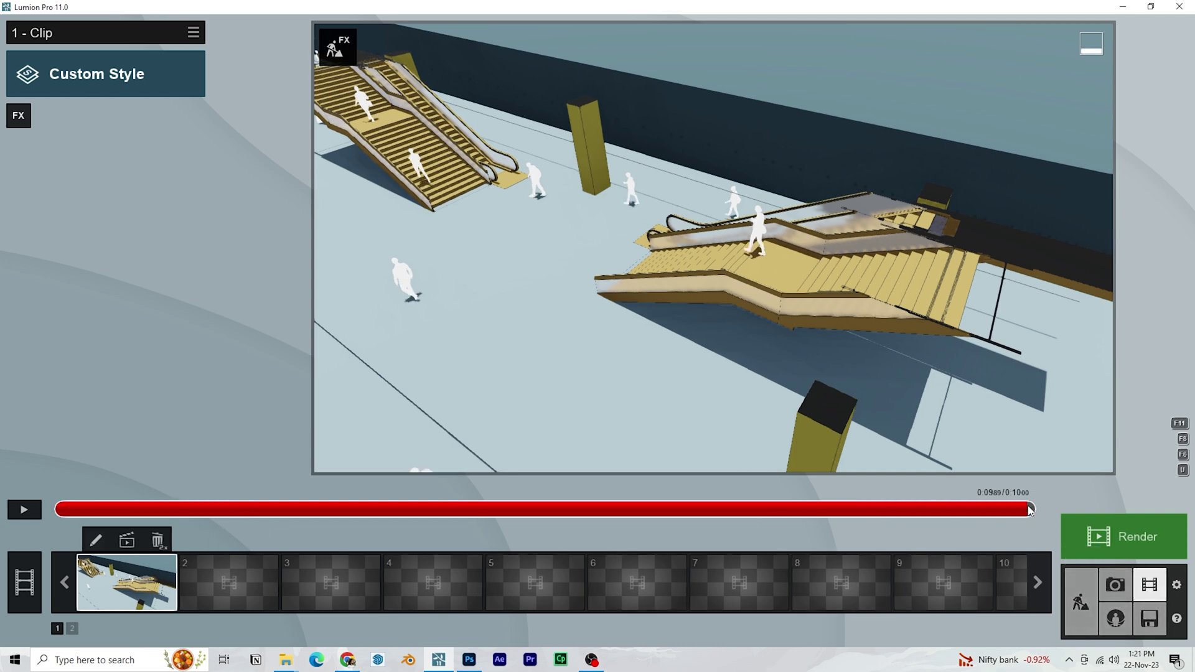
Edit the clip so the camera returns through the closer coach view to the wide parking view, and set its length to 12 seconds
{"action": "left_click", "coordinate": [95, 540]}
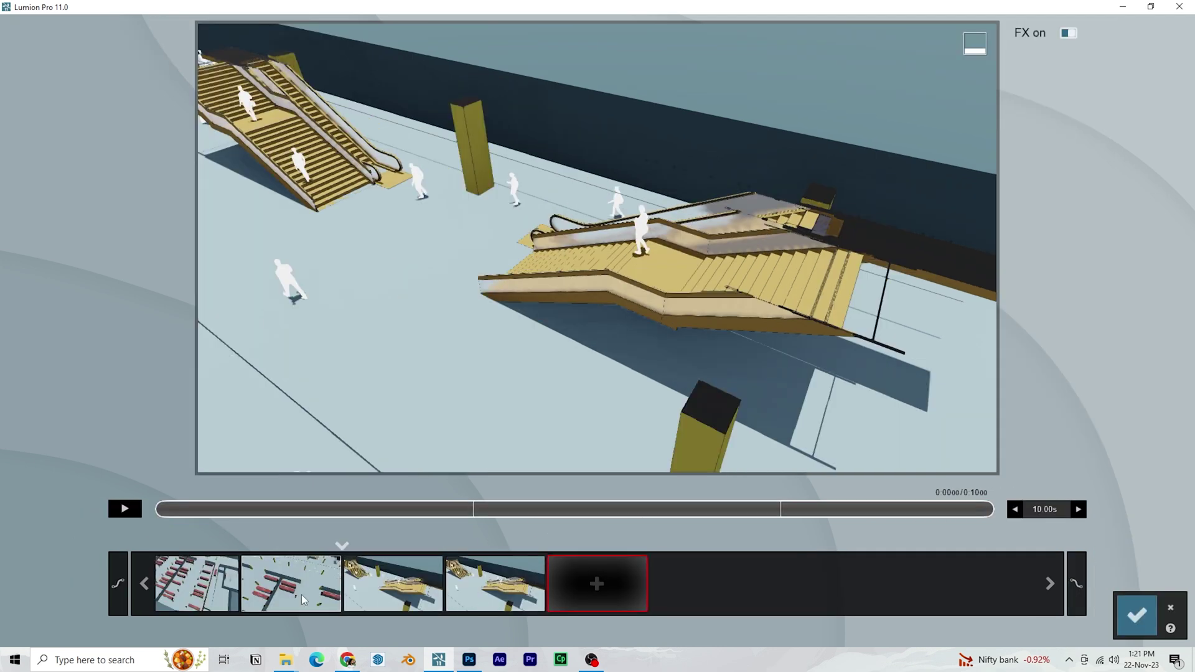
{"action": "left_click", "coordinate": [317, 583]}
{"action": "left_click", "coordinate": [344, 548]}
{"action": "left_click_drag", "start_coordinate": [292, 586], "coordinate": [492, 597]}
{"action": "left_click", "coordinate": [143, 584]}
{"action": "left_click", "coordinate": [199, 584]}
{"action": "left_click", "coordinate": [241, 548]}
{"action": "left_click_drag", "start_coordinate": [212, 584], "coordinate": [664, 585]}
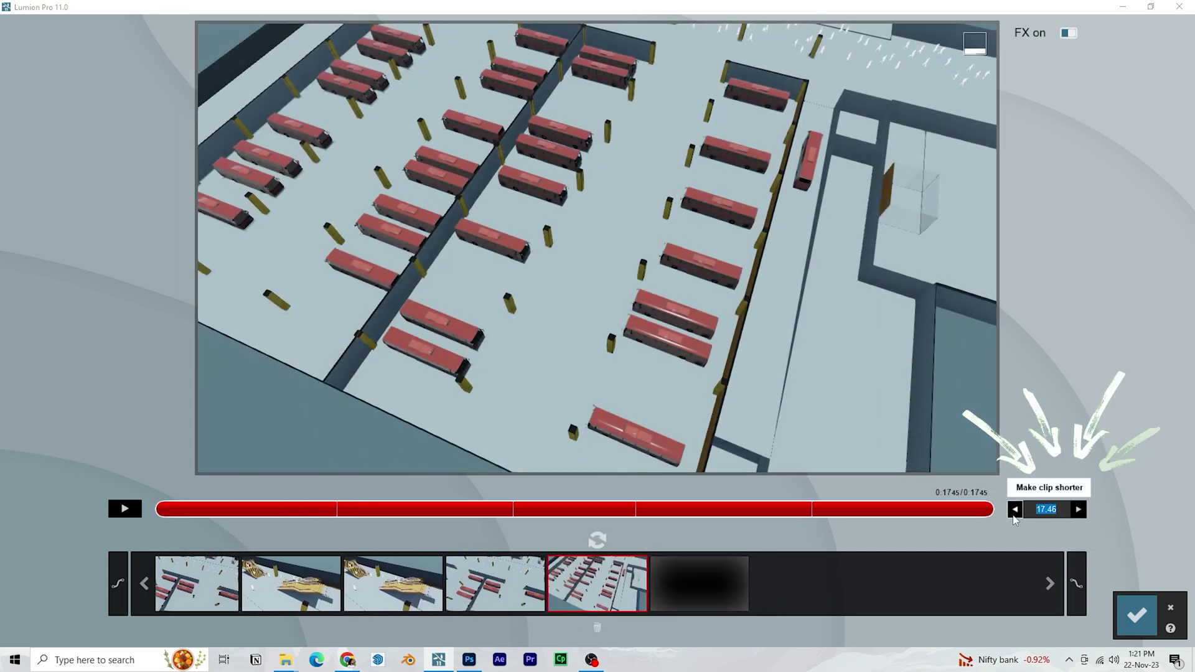
{"action": "left_click", "coordinate": [1145, 626]}
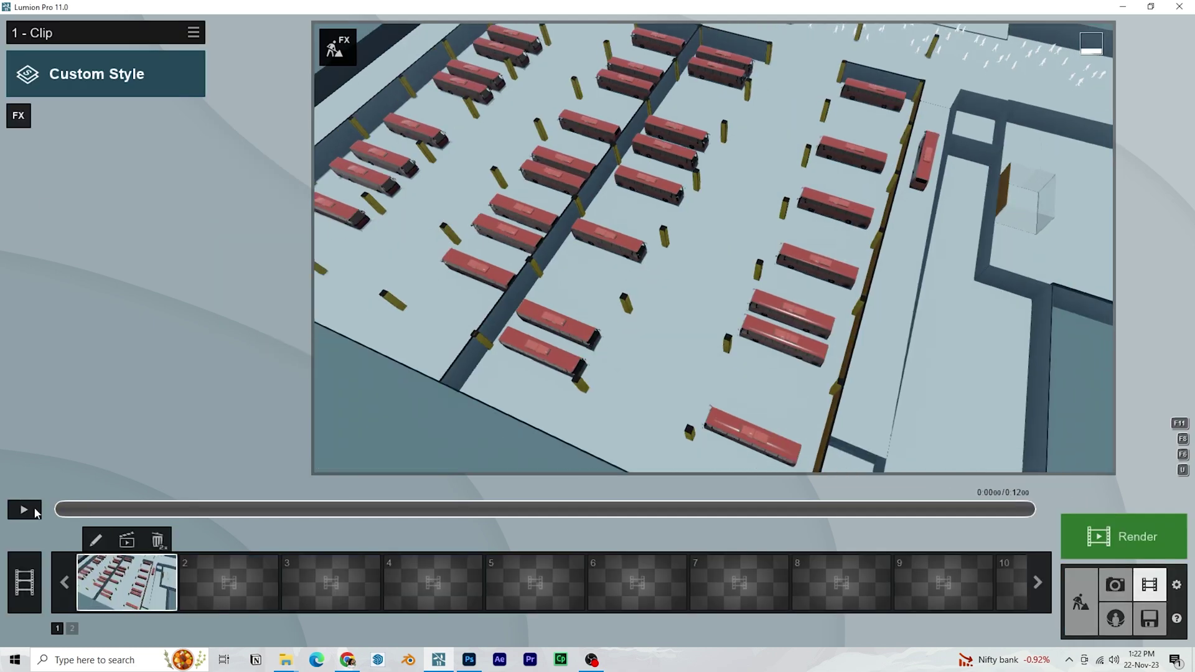
Add a Sun effect to the clip, lowering the sun height and adjusting heading and brightness to cast longer shadows
{"action": "left_click", "coordinate": [21, 114]}
{"action": "left_click", "coordinate": [377, 231]}
{"action": "left_click", "coordinate": [489, 233]}
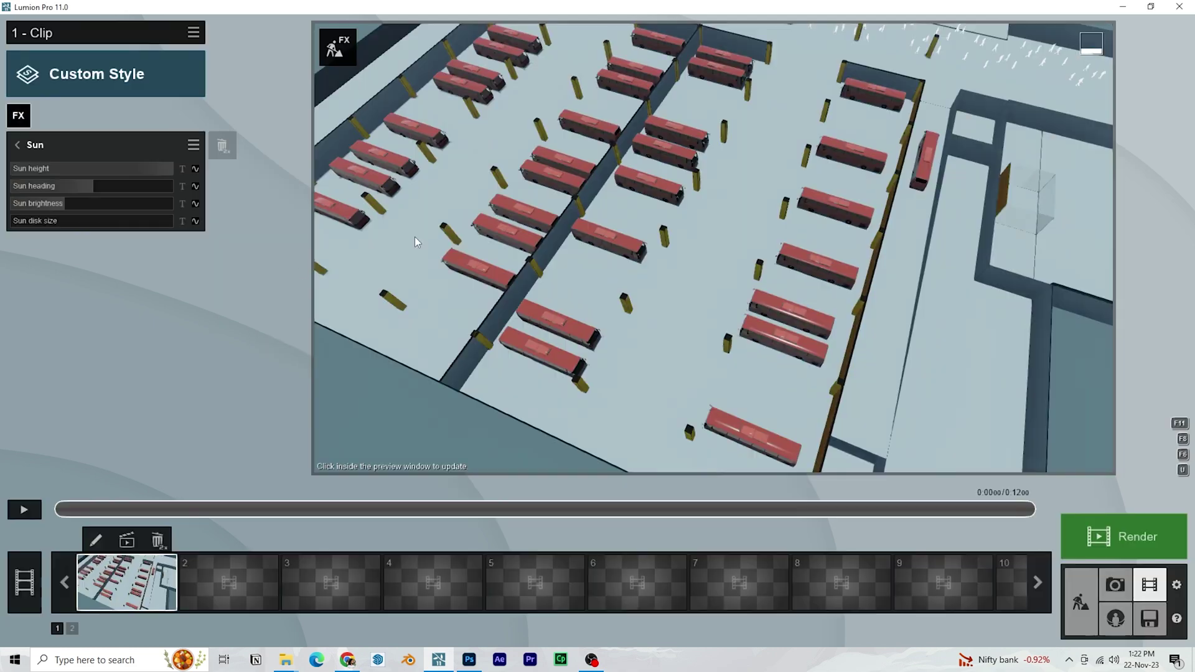
{"action": "left_click_drag", "start_coordinate": [166, 170], "coordinate": [71, 185]}
{"action": "left_click_drag", "start_coordinate": [139, 168], "coordinate": [119, 173]}
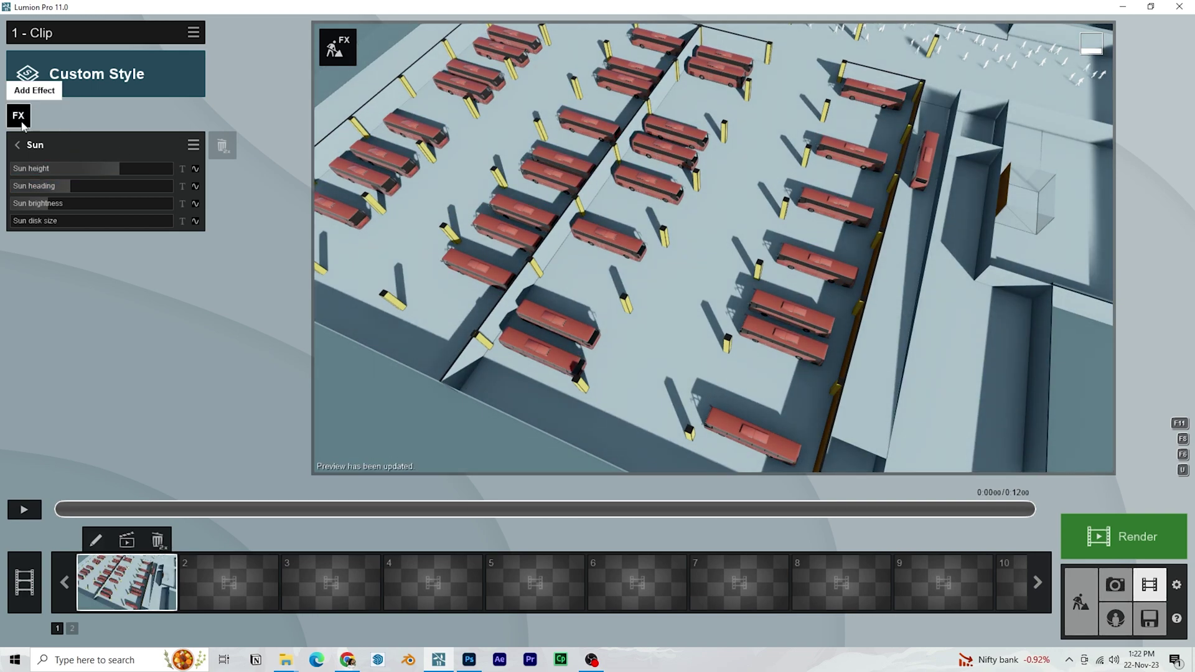
Add a Shadow effect to the clip with the Ultra sharp shadow type and play the clip preview
{"action": "left_click", "coordinate": [21, 121]}
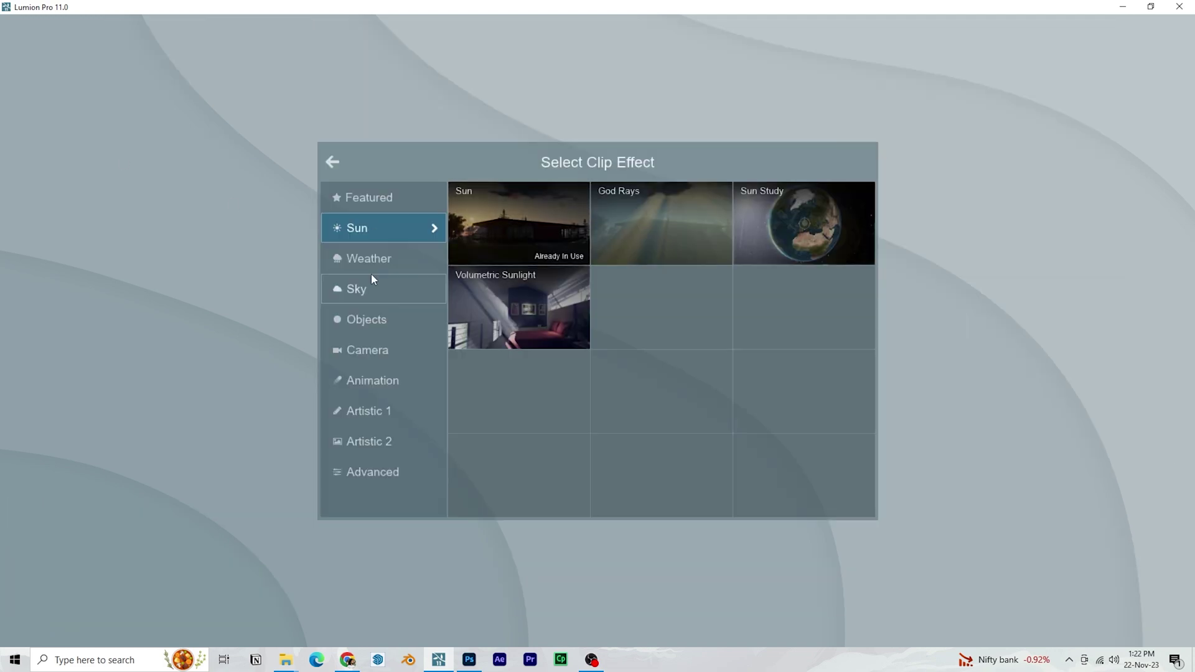
{"action": "left_click", "coordinate": [387, 466]}
{"action": "left_click", "coordinate": [504, 237]}
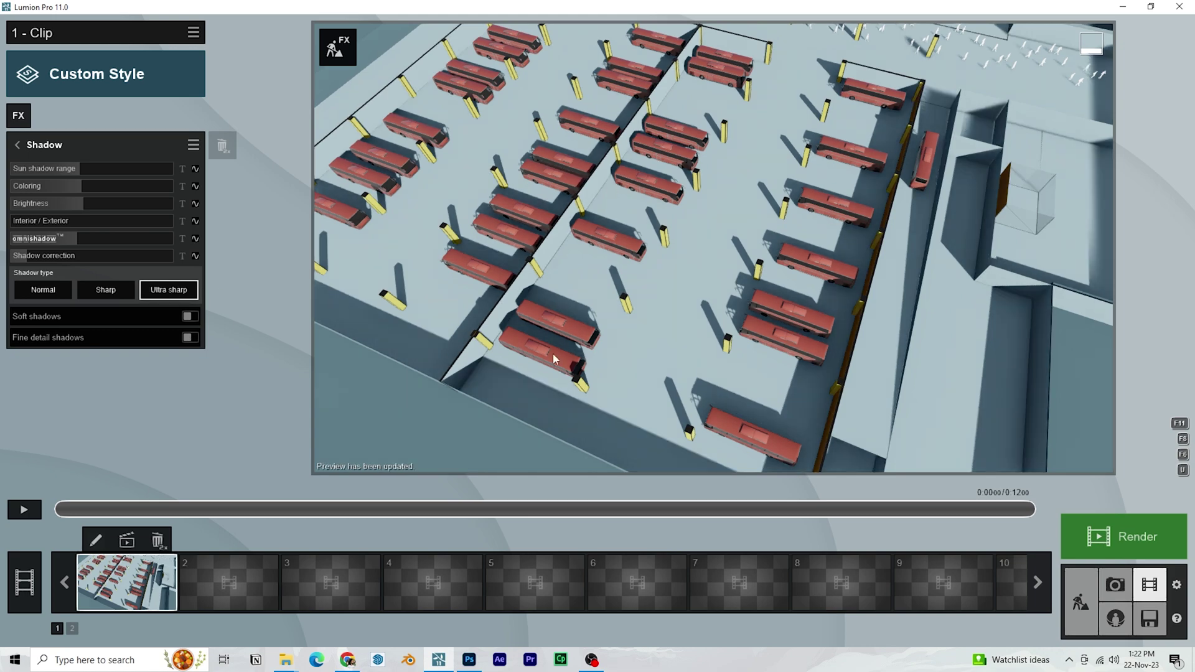
{"action": "left_click", "coordinate": [23, 510]}
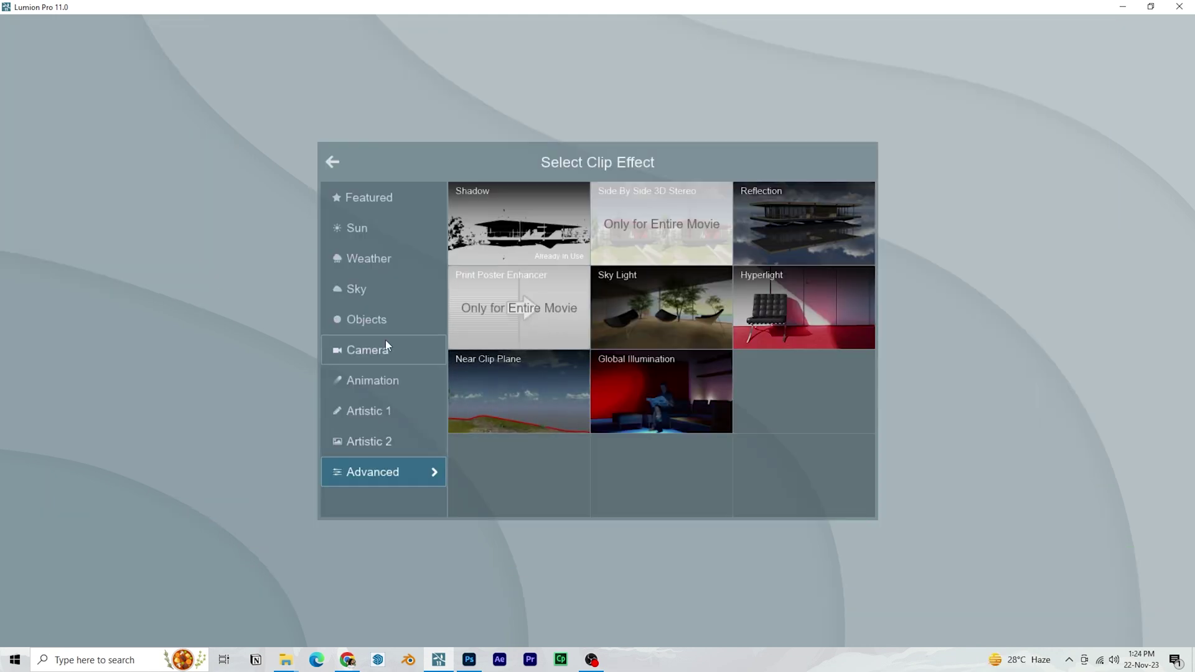
Add a Mass Move effect to the clip and open its path editor
{"action": "left_click", "coordinate": [383, 319]}
{"action": "left_click", "coordinate": [373, 381]}
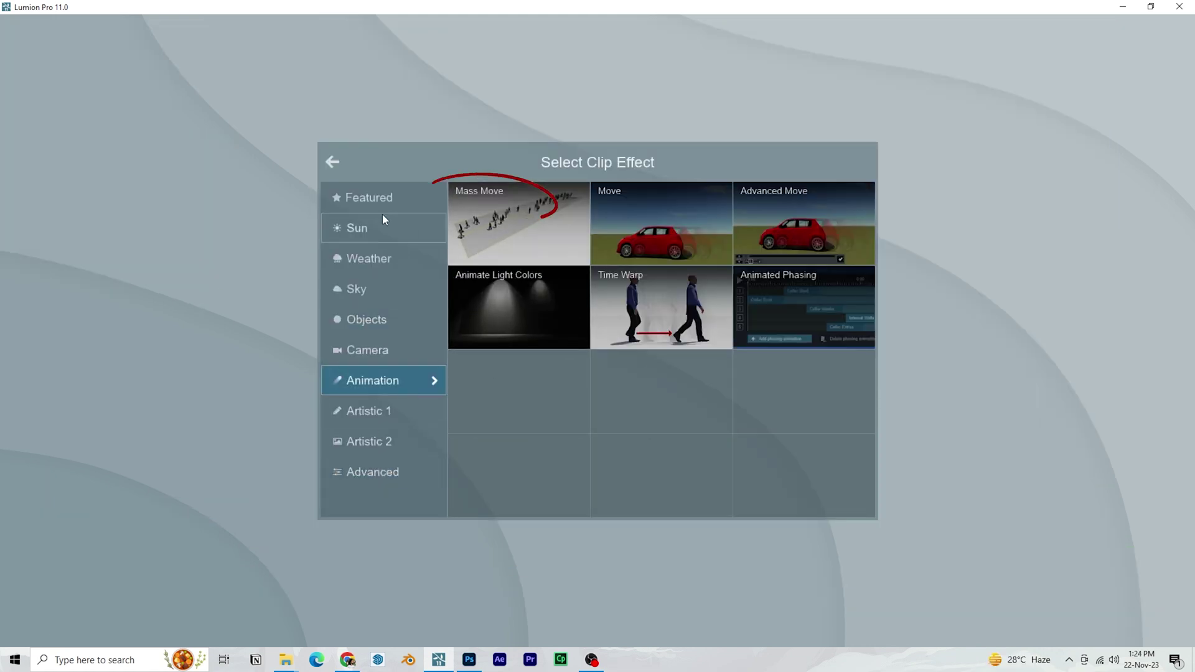
{"action": "left_click", "coordinate": [531, 247]}
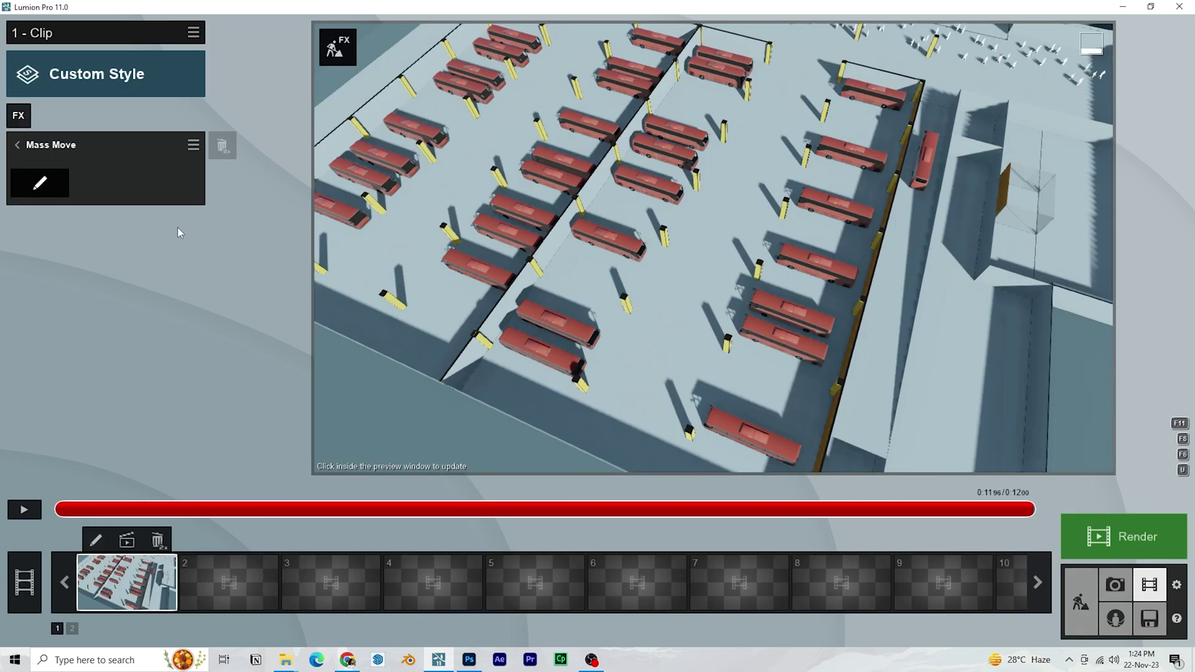
{"action": "left_click", "coordinate": [38, 193]}
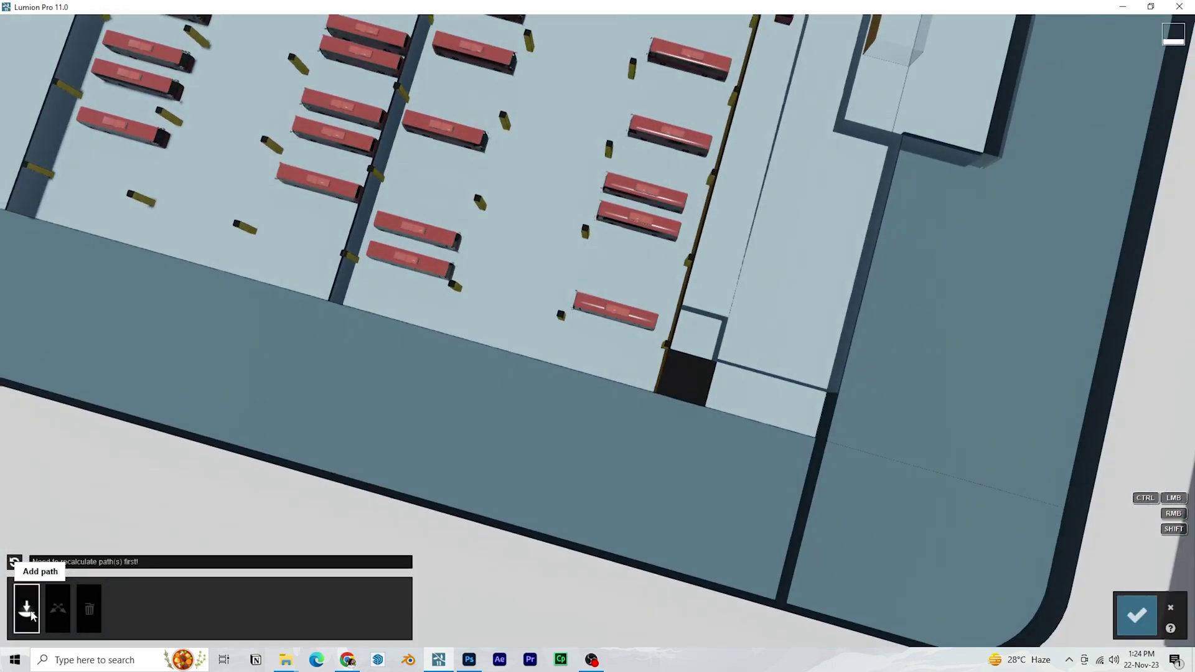
Lay a looping Mass Move path along the concourse crowd, running up one side and back down the other
{"action": "left_click", "coordinate": [29, 613]}
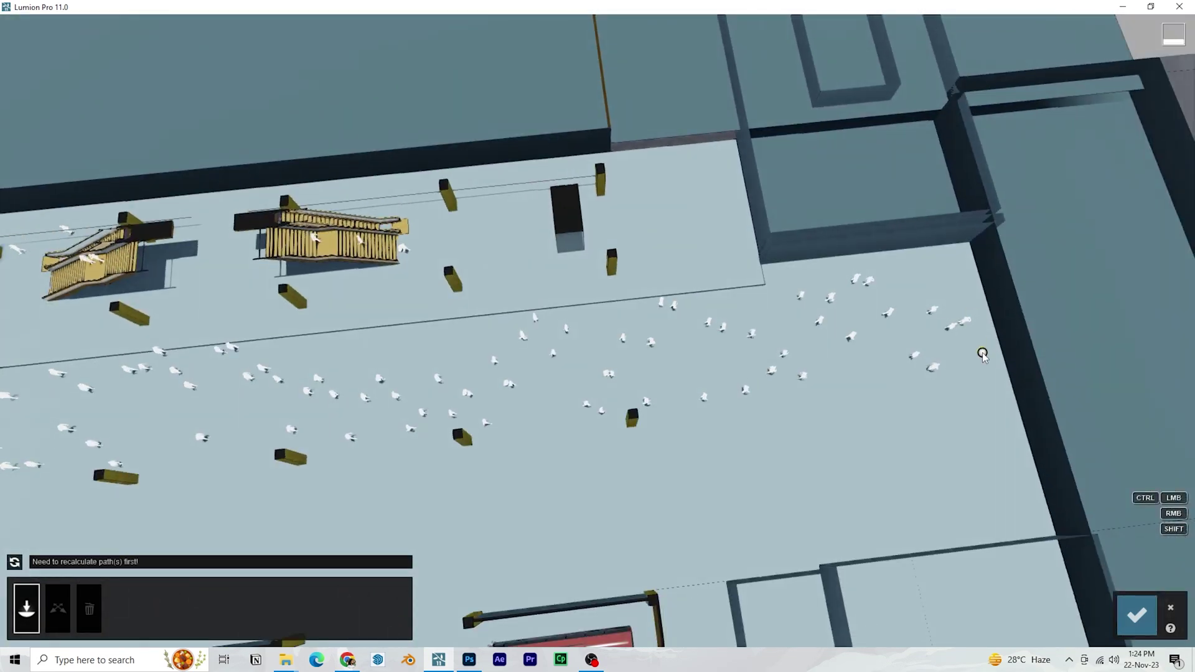
{"action": "right_click_drag", "start_coordinate": [539, 411], "coordinate": [405, 328]}
{"action": "left_click", "coordinate": [405, 326], "text": "ctrl"}
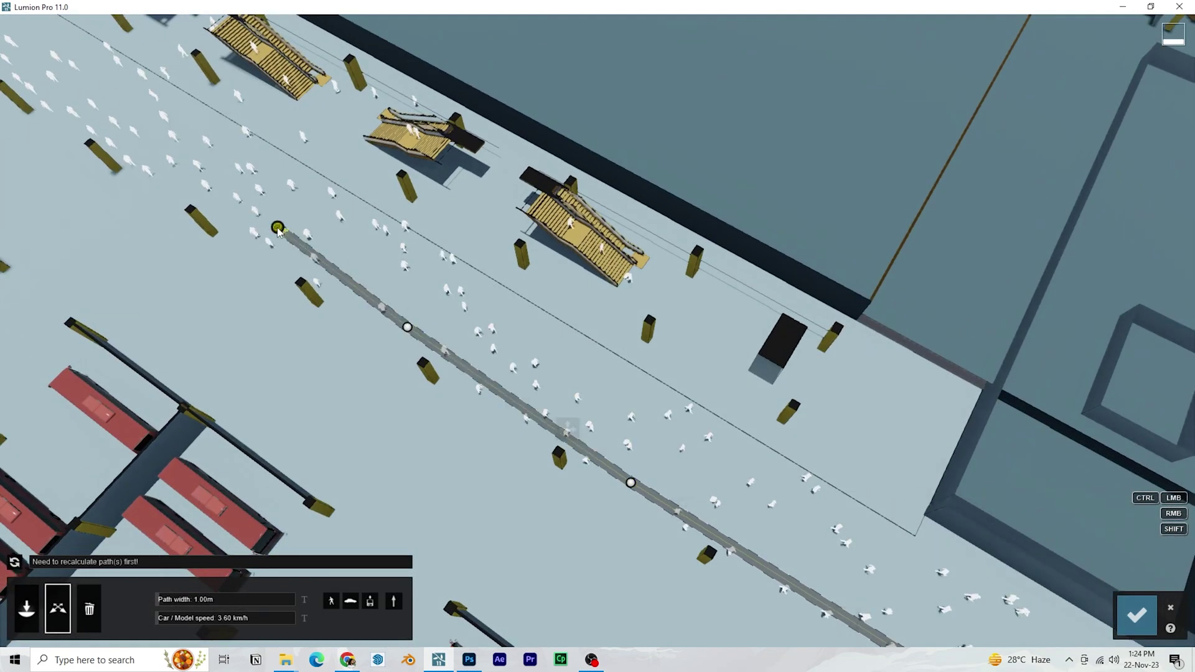
{"action": "right_click_drag", "start_coordinate": [349, 236], "coordinate": [644, 337]}
{"action": "left_click", "coordinate": [643, 338], "text": "ctrl"}
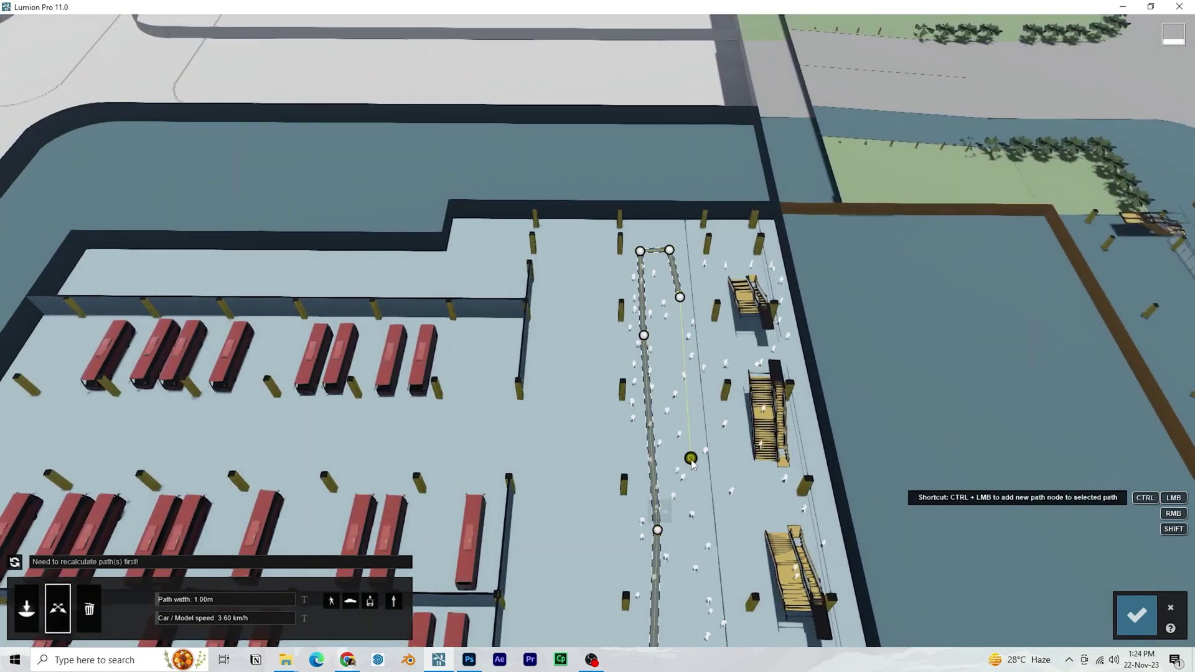
{"action": "right_click_drag", "start_coordinate": [692, 470], "coordinate": [653, 280]}
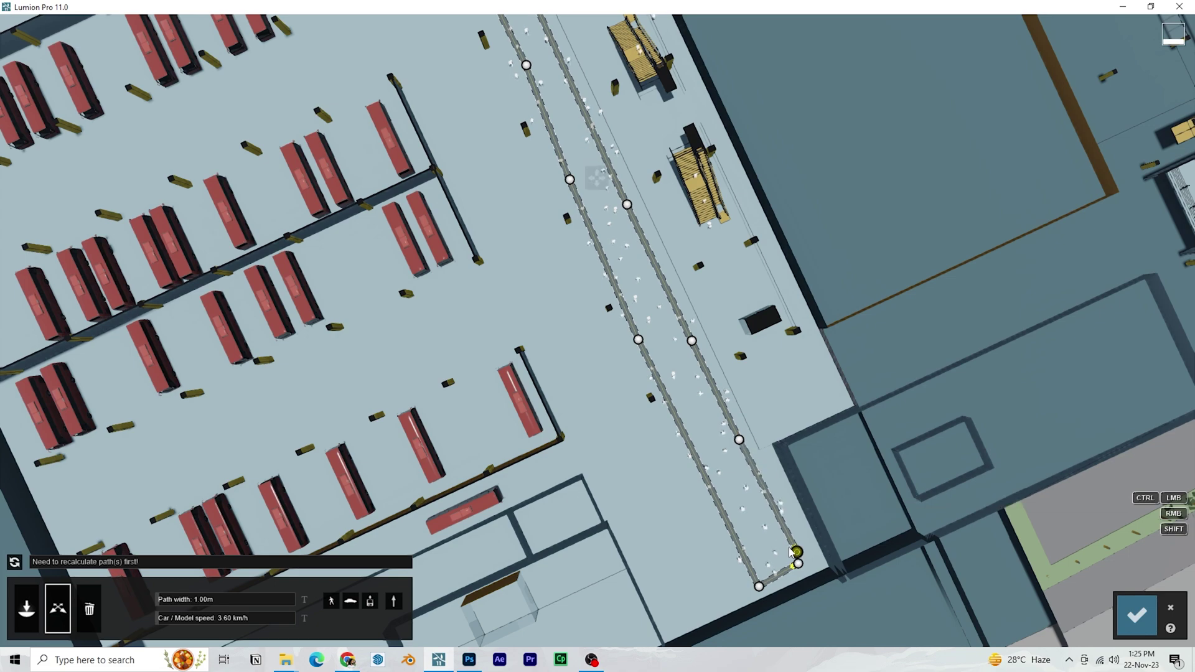
Widen the concourse loop path to 4.73 m so it covers the walking people
{"action": "left_click_drag", "start_coordinate": [224, 603], "coordinate": [261, 603]}
{"action": "left_click", "coordinate": [645, 339]}
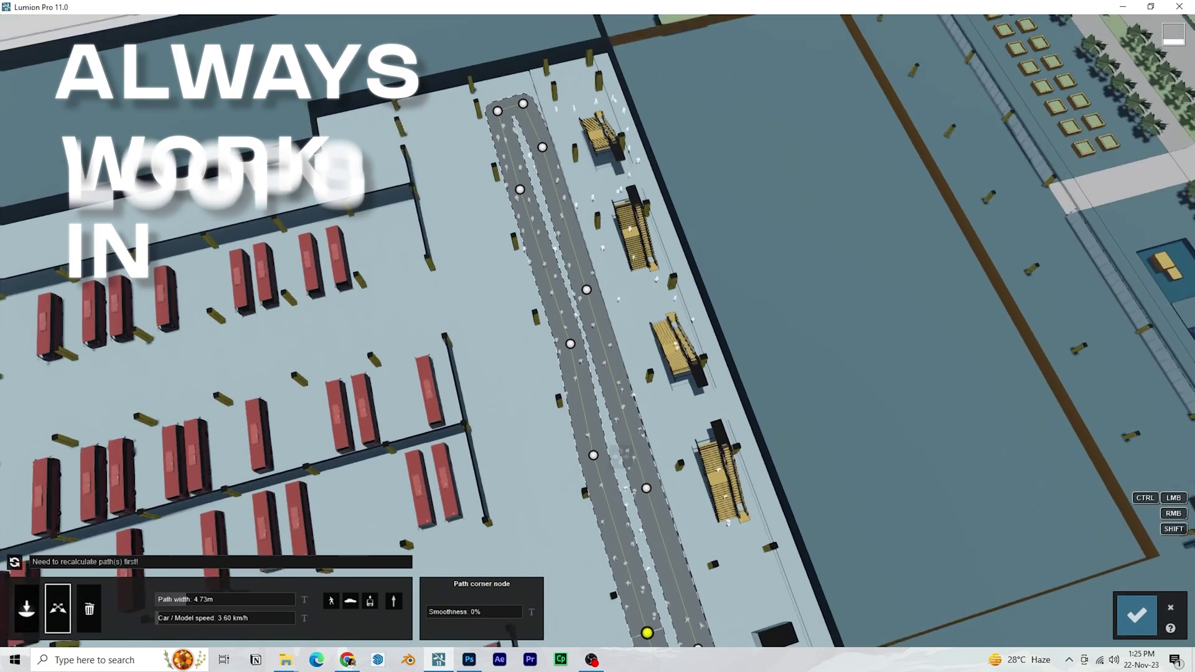
{"action": "right_click_drag", "start_coordinate": [645, 338], "coordinate": [642, 320]}
Add a separate looping people path that runs over the stairs, passes around the dark kiosk and returns along the concourse edge
{"action": "left_click", "coordinate": [596, 480]}
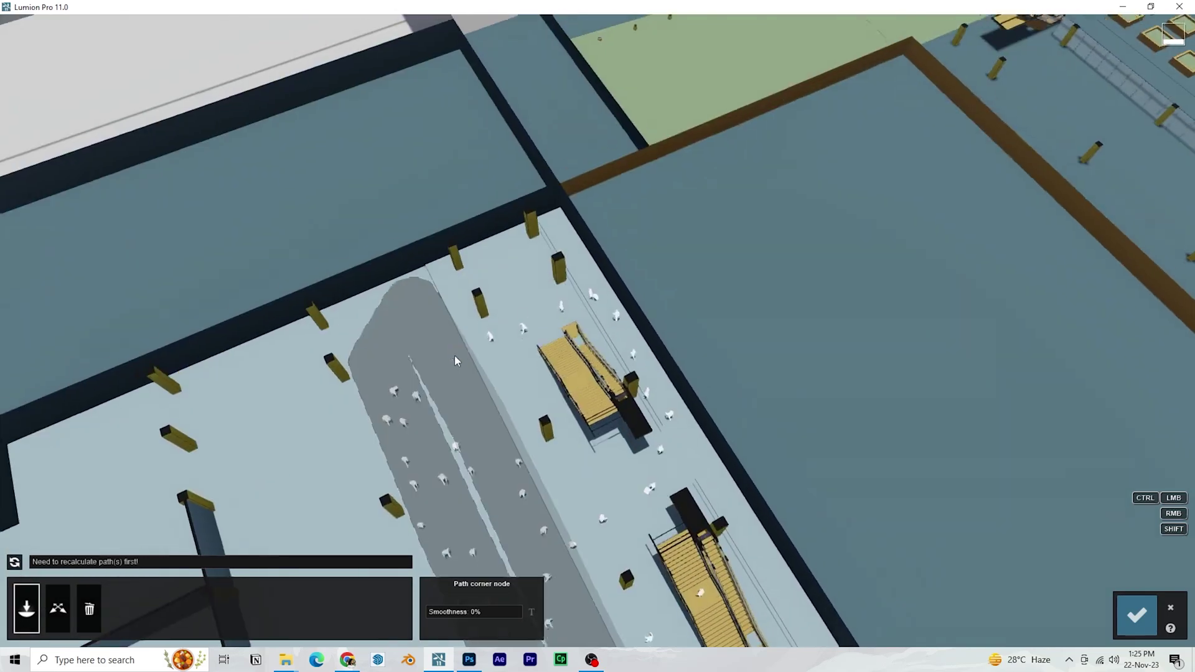
{"action": "left_click", "coordinate": [477, 349]}
{"action": "left_click", "coordinate": [582, 311]}
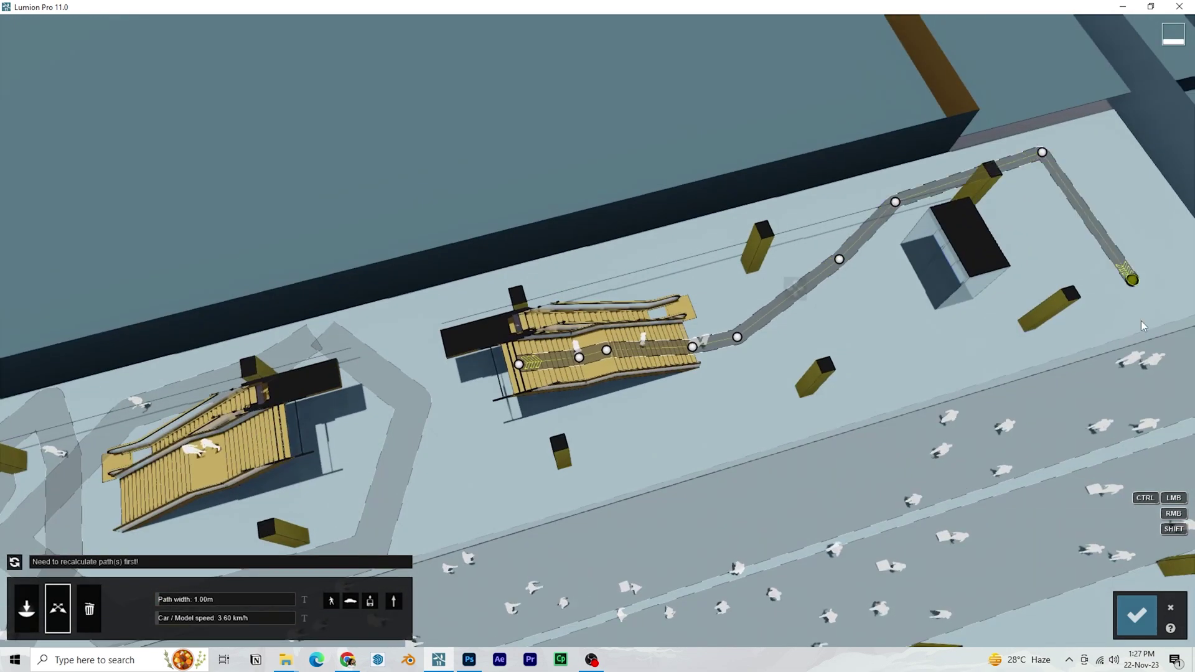
{"action": "left_click", "coordinate": [1143, 398], "text": "ctrl"}
{"action": "left_click", "coordinate": [517, 553], "text": "ctrl"}
{"action": "left_click", "coordinate": [470, 370], "text": "ctrl"}
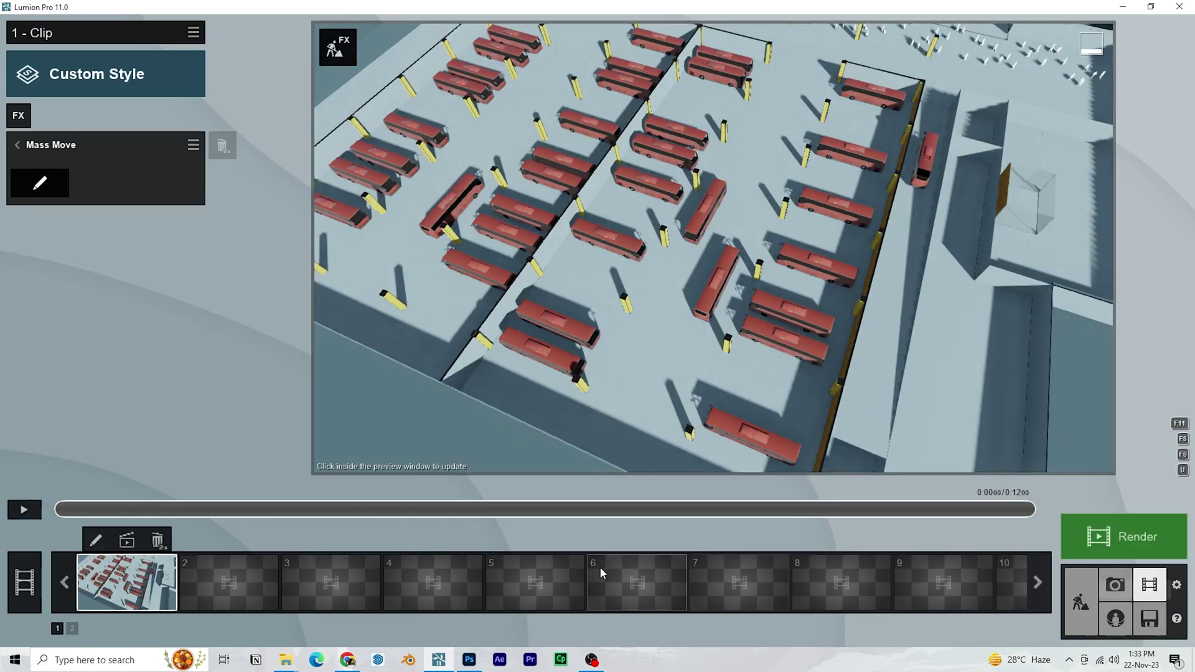
Preview the clip and render it as a Full HD (1920x1080) MP4 movie in the Exports folder
{"action": "left_click", "coordinate": [24, 509]}
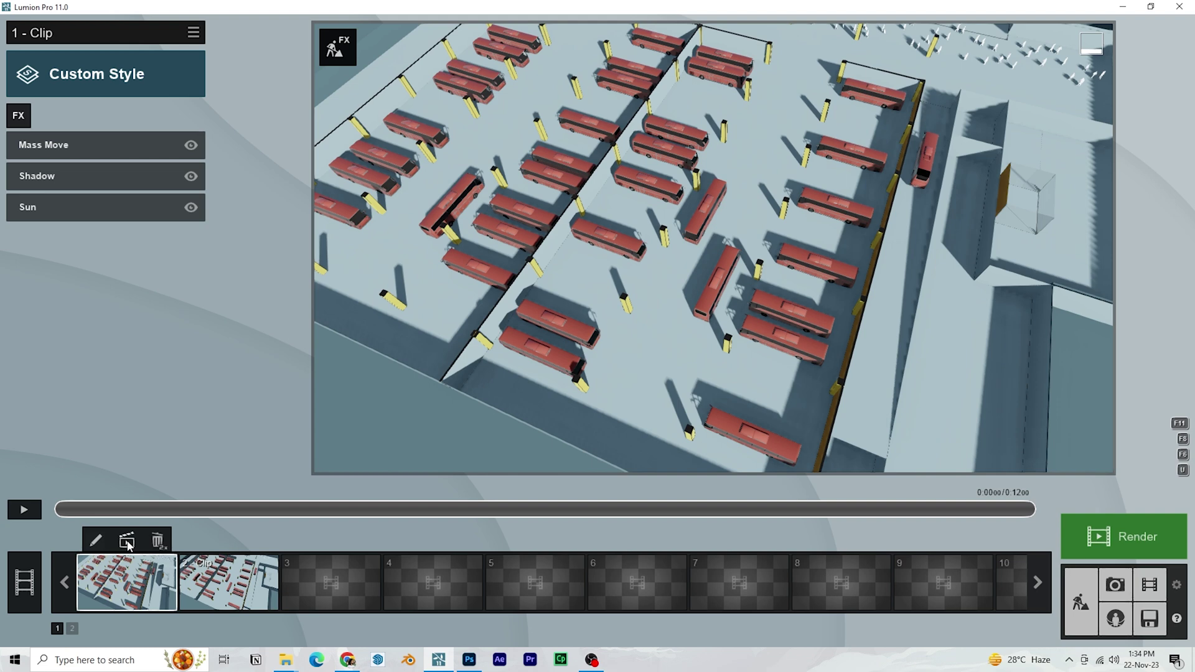
{"action": "left_click", "coordinate": [1123, 536]}
{"action": "left_click", "coordinate": [595, 478]}
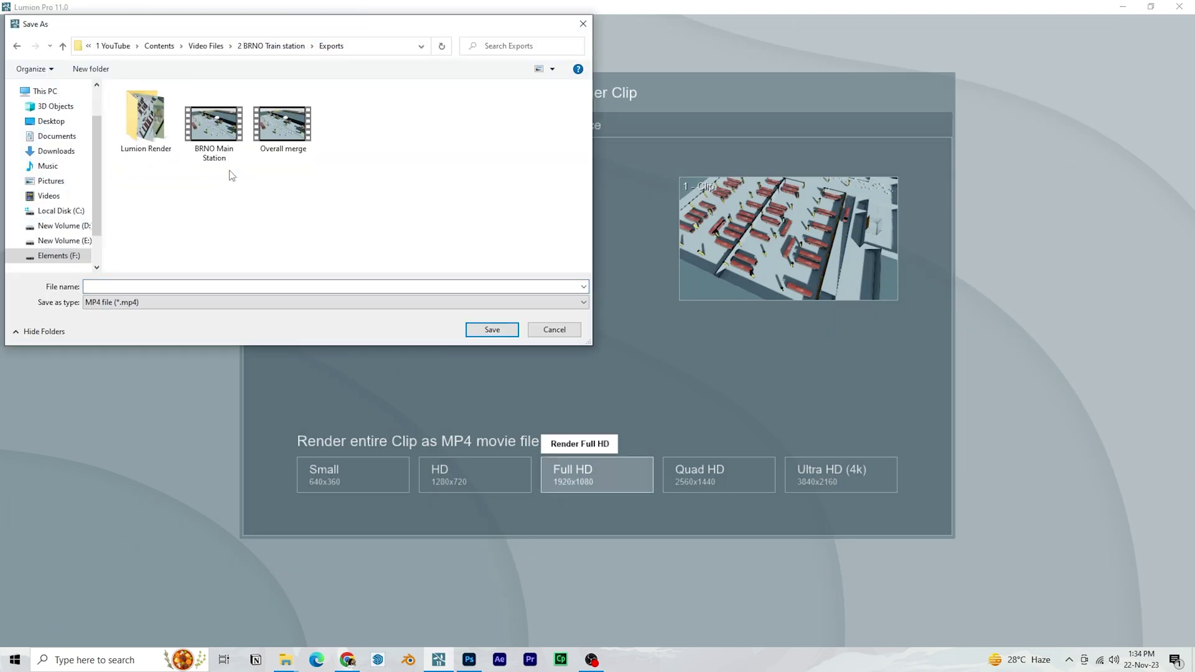
{"action": "type", "text": "ion"}
{"action": "key", "text": "Return"}
{"action": "key", "text": "Return"}
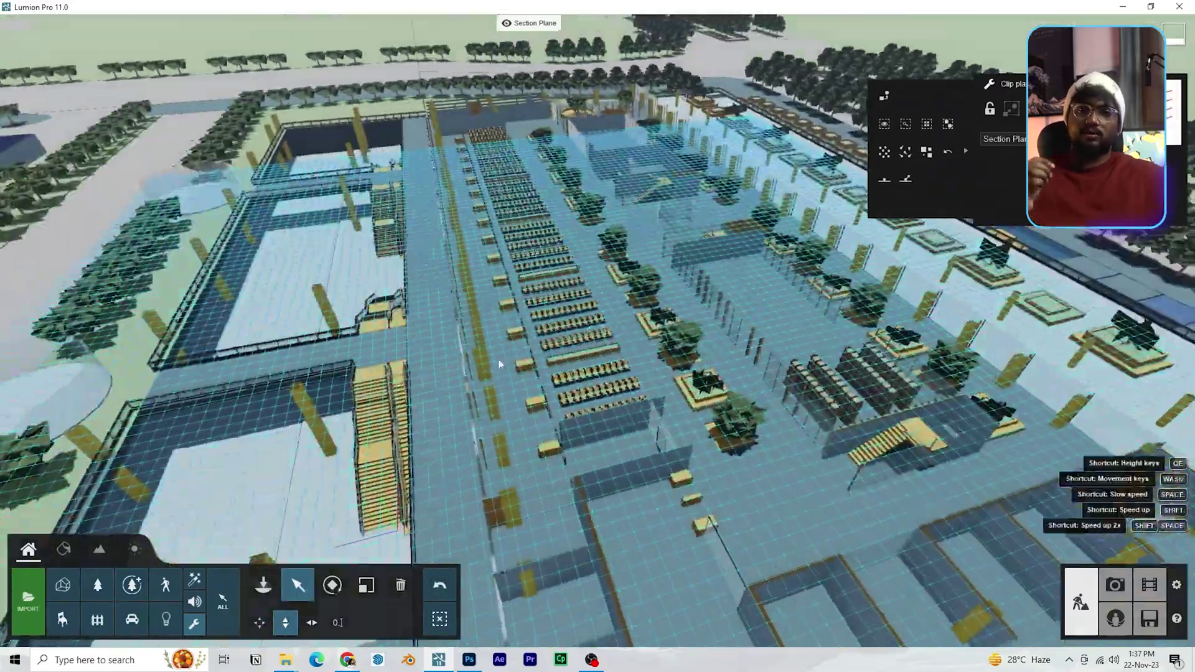
Raise the section plane from the ground-level hall to reveal the glass roof and upper deck, viewing the building from a new angle
{"action": "left_click_drag", "start_coordinate": [571, 309], "coordinate": [568, 257]}
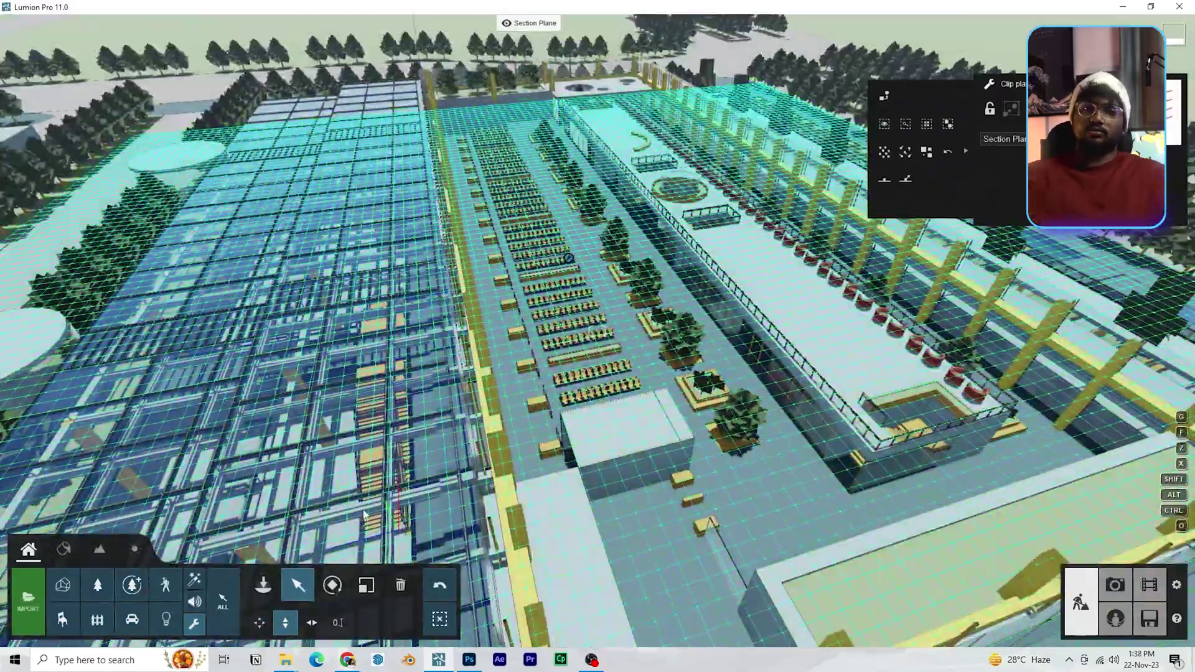
{"action": "left_click", "coordinate": [259, 622]}
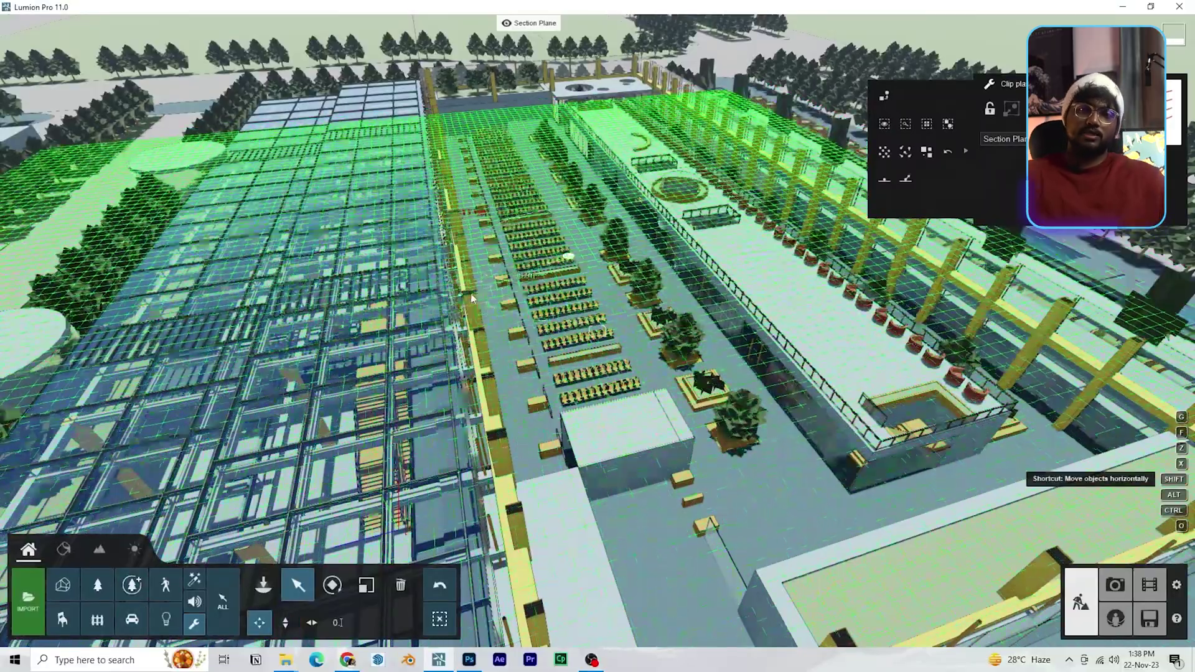
{"action": "right_click_drag", "start_coordinate": [471, 295], "coordinate": [399, 298]}
{"action": "key", "text": "w"}
{"action": "left_click", "coordinate": [285, 623]}
{"action": "key", "text": "w"}
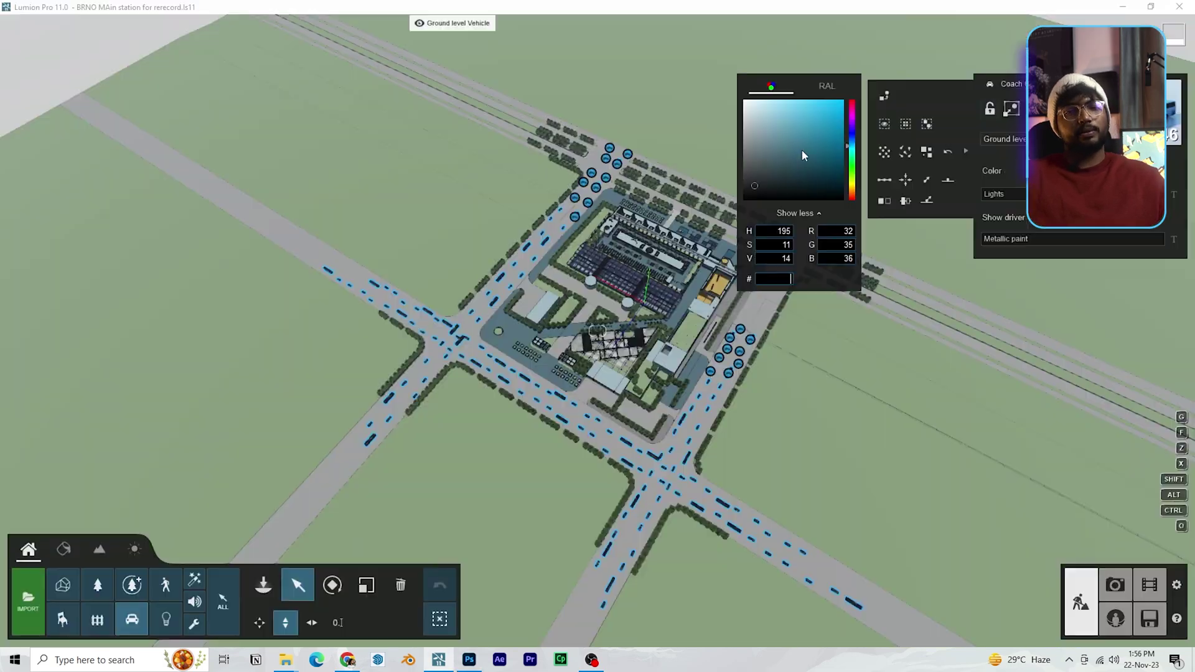
Set the colour of the selected ground-level vehicles to hex b95748
{"action": "type", "text": "b95748"}
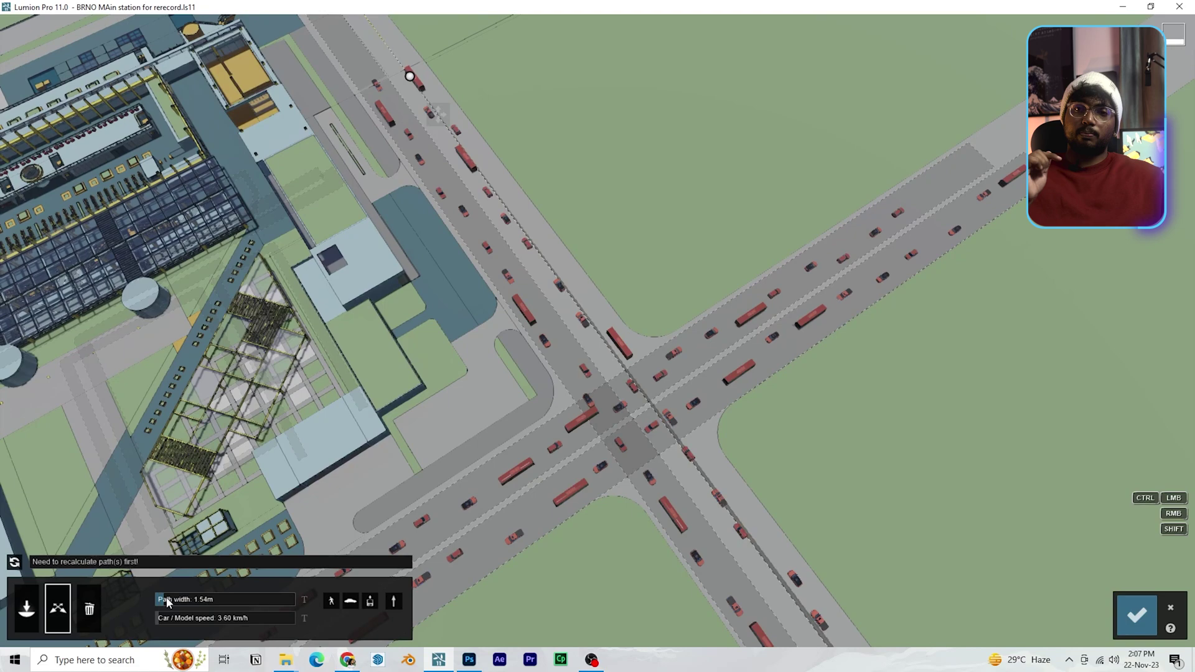
Widen the Mass Move path on the road beside the station to 12.92 m so it covers the lane's vehicles
{"action": "left_click_drag", "start_coordinate": [167, 602], "coordinate": [242, 586]}
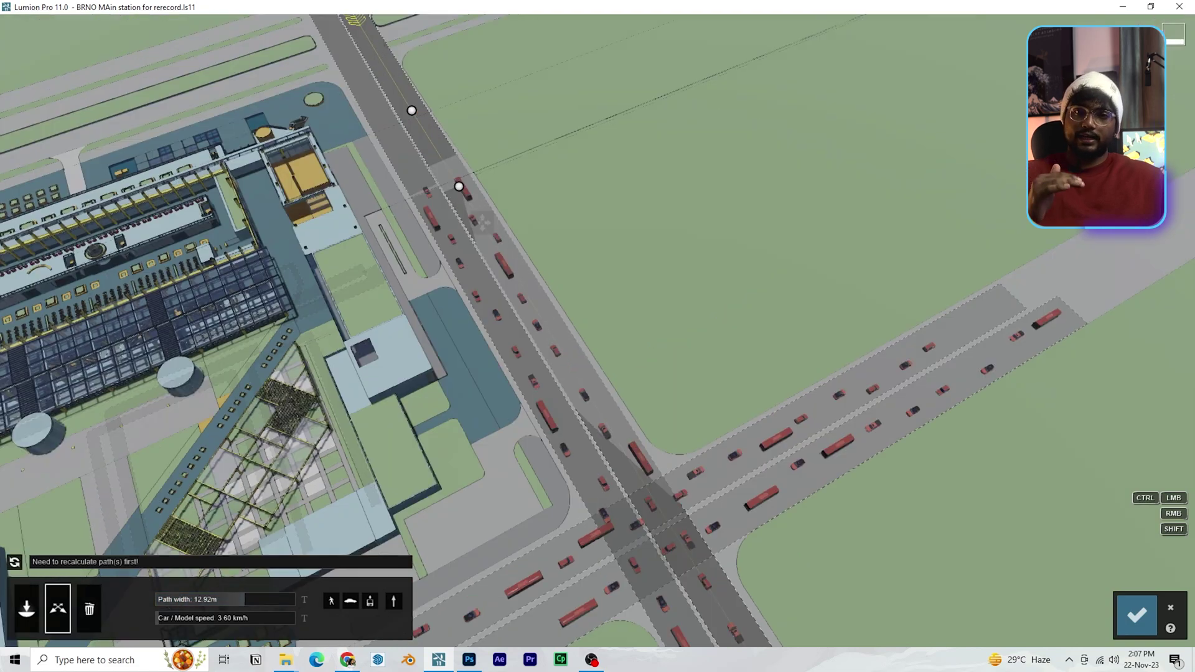
{"action": "middle_click_drag", "start_coordinate": [482, 223], "coordinate": [511, 309]}
{"action": "scroll", "coordinate": [510, 309], "scroll_direction": "up", "scroll_amount": 5}
{"action": "right_click_drag", "start_coordinate": [509, 309], "coordinate": [449, 328]}
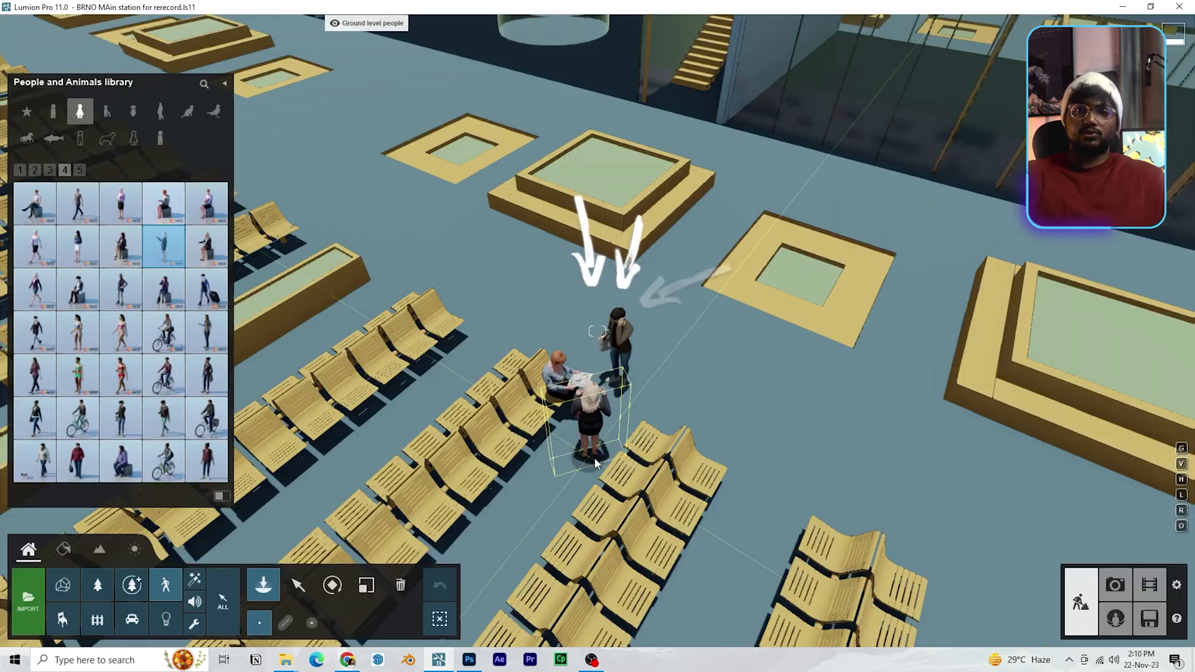
Pick a seated female character for the ground-level waiting area and switch to selecting placed people
{"action": "left_click", "coordinate": [78, 288]}
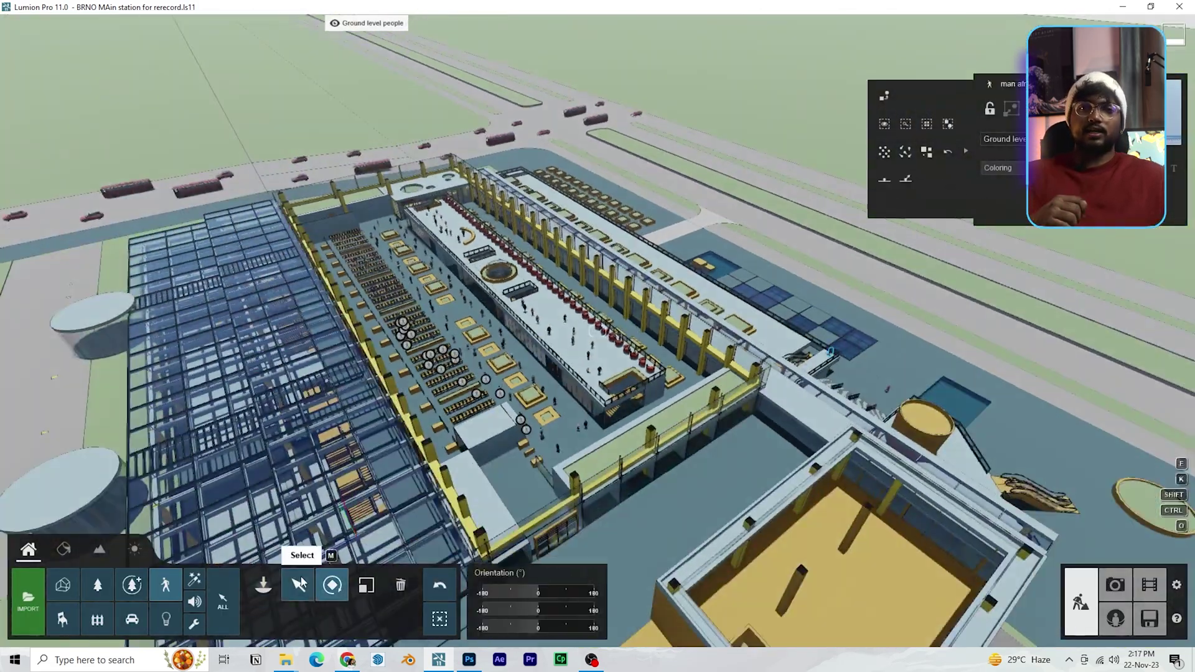
{"action": "left_click", "coordinate": [298, 585]}
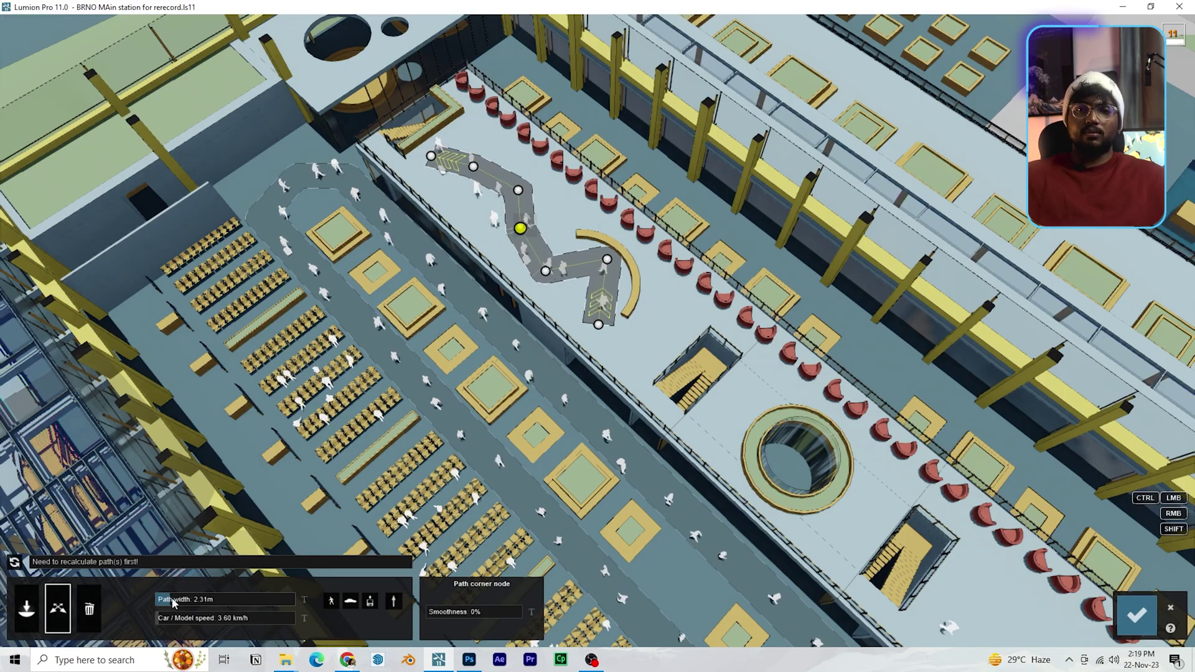
Adjust the width of the winding people path by the upper deck's curved bench and reposition its middle node
{"action": "left_click_drag", "start_coordinate": [172, 602], "coordinate": [176, 602]}
{"action": "left_click_drag", "start_coordinate": [520, 229], "coordinate": [496, 194]}
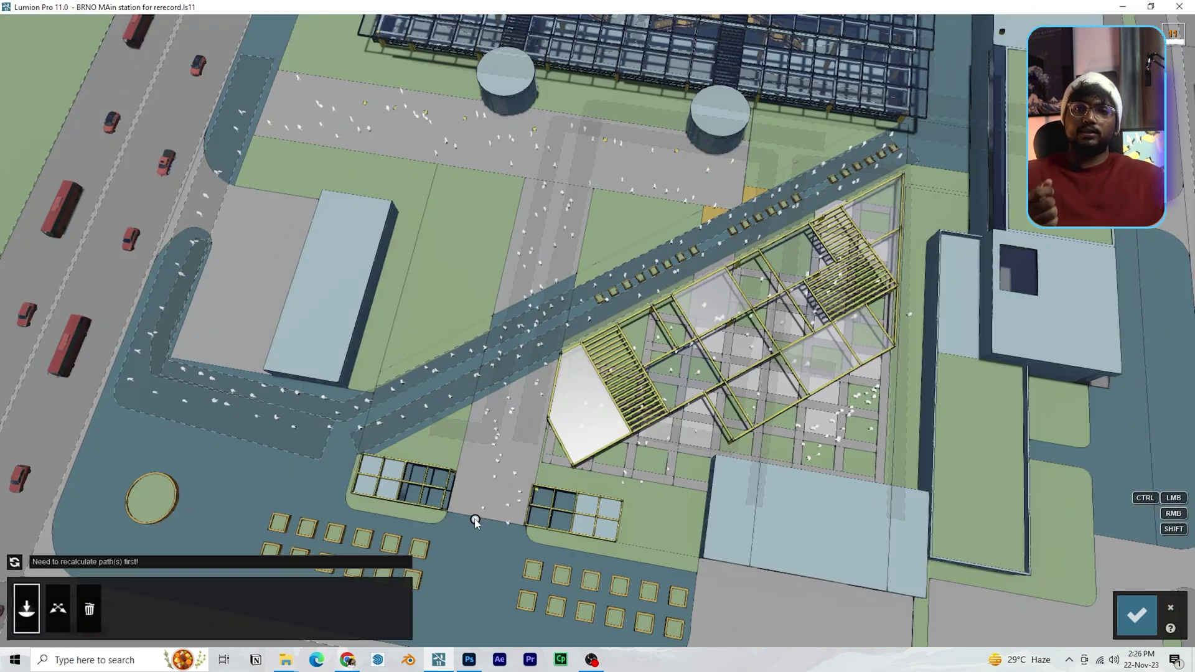
Lay a people path from the plaza entrance up the grey walkway, turning at the junction towards the road with the coaches
{"action": "left_click", "coordinate": [475, 520]}
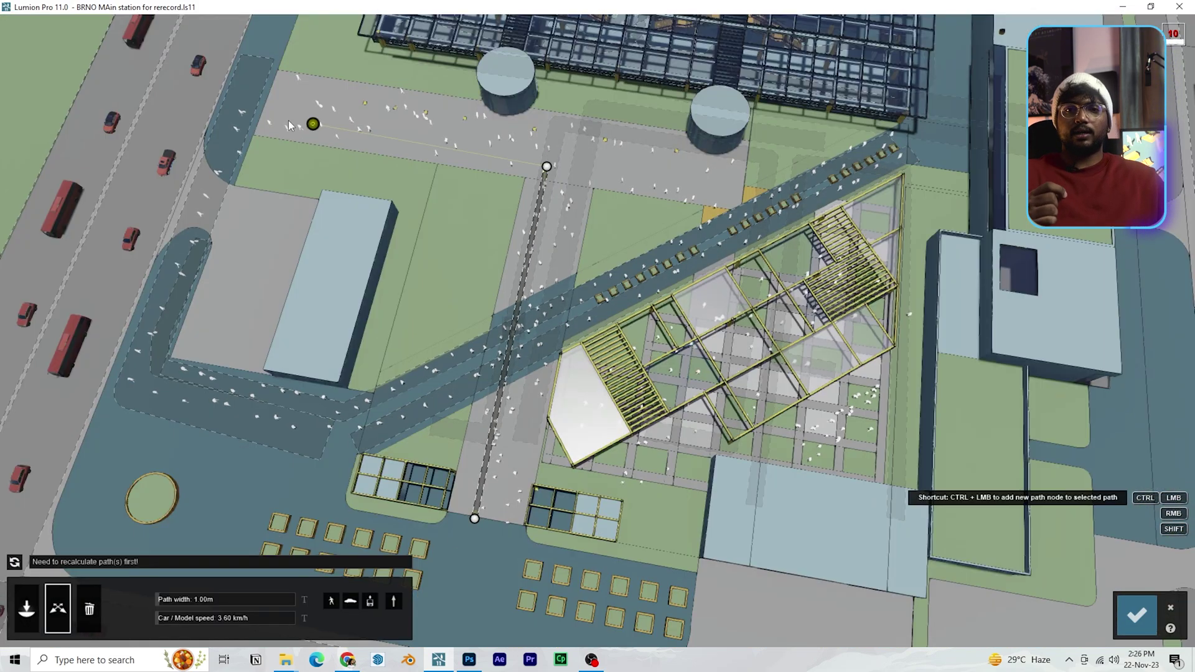
{"action": "left_click_drag", "start_coordinate": [278, 122], "coordinate": [261, 121]}
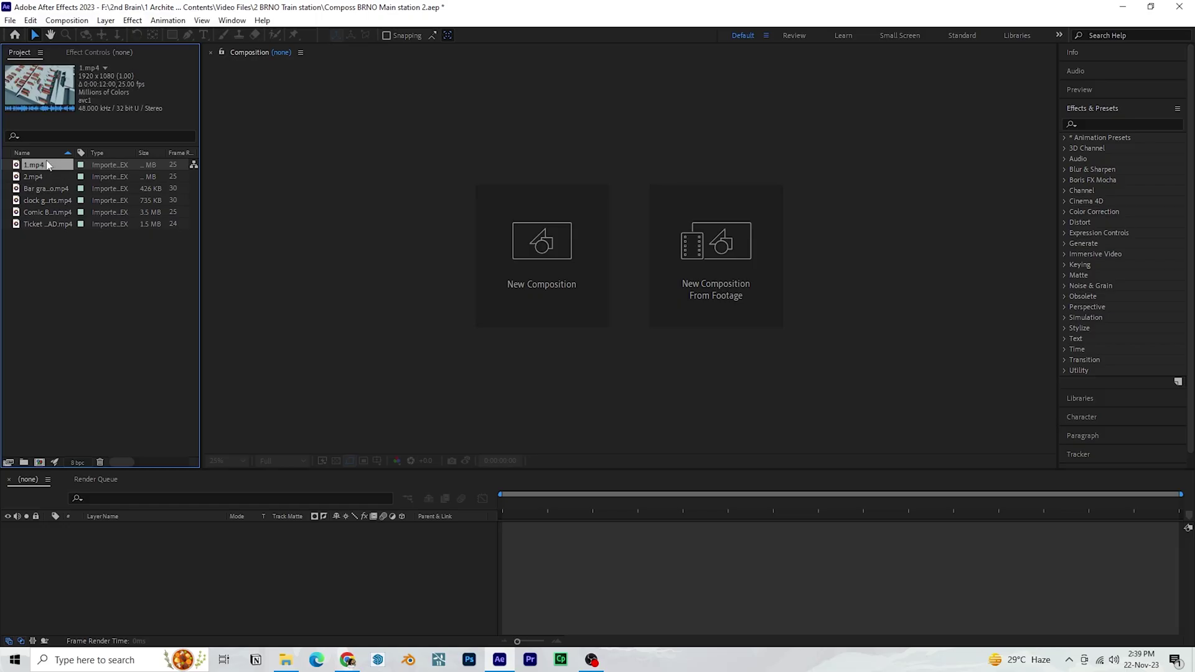
In After Effects, create a composition from 1.mp4 and add 2.mp4 as a layer beneath it
{"action": "mouse_move", "coordinate": [48, 165]}
{"action": "left_mouse_down"}
{"action": "mouse_move", "coordinate": [63, 375]}
{"action": "mouse_move", "coordinate": [40, 462]}
{"action": "left_mouse_up"}
{"action": "left_click", "coordinate": [43, 189]}
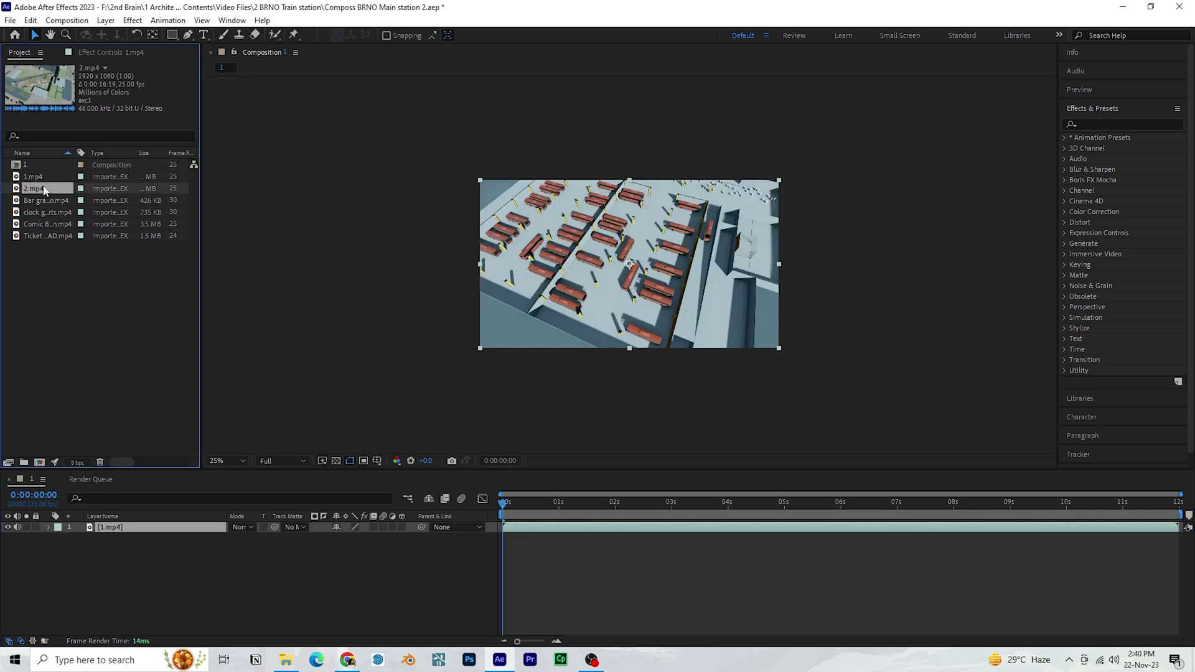
{"action": "left_click_drag", "start_coordinate": [61, 245], "coordinate": [113, 560]}
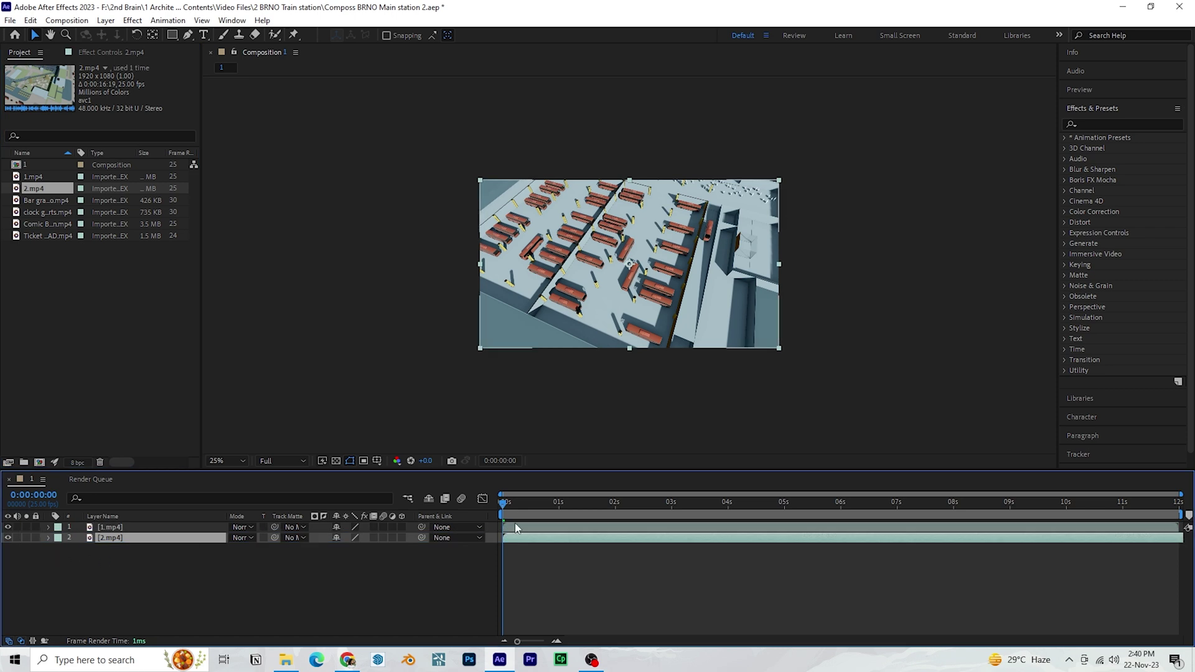
Change the composition's duration in its settings so both rendered clips fit
{"action": "left_click", "coordinate": [66, 20]}
{"action": "left_click", "coordinate": [85, 58]}
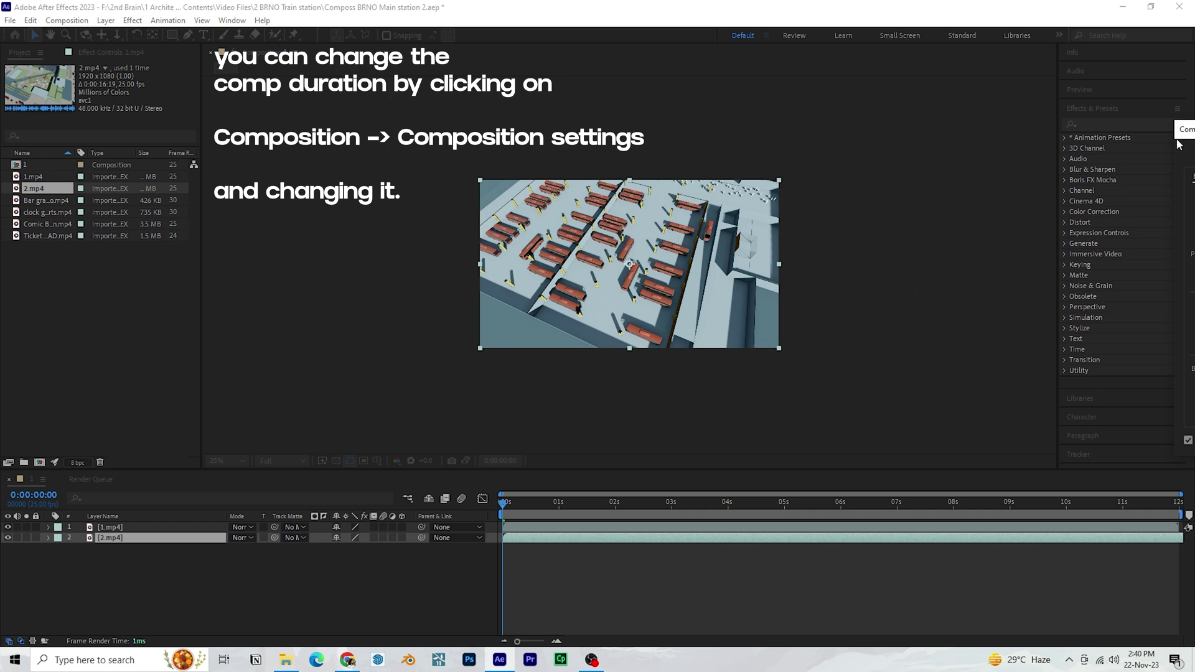
{"action": "left_click_drag", "start_coordinate": [1183, 131], "coordinate": [388, 153]}
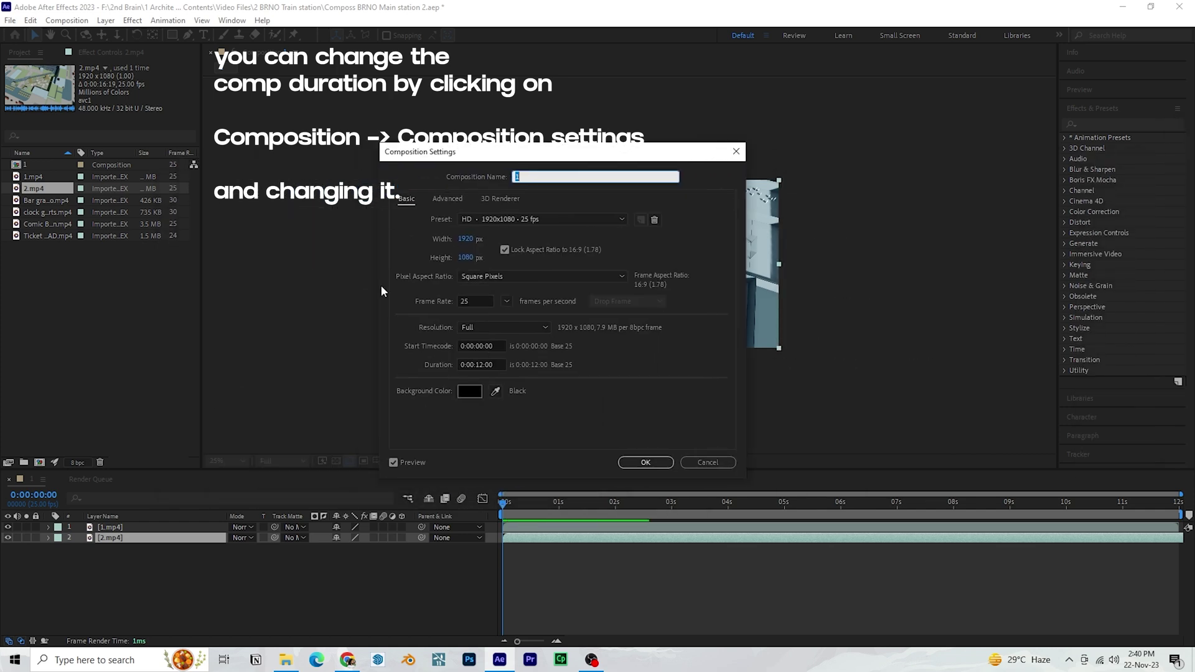
{"action": "left_click", "coordinate": [474, 365]}
{"action": "left_click", "coordinate": [645, 463]}
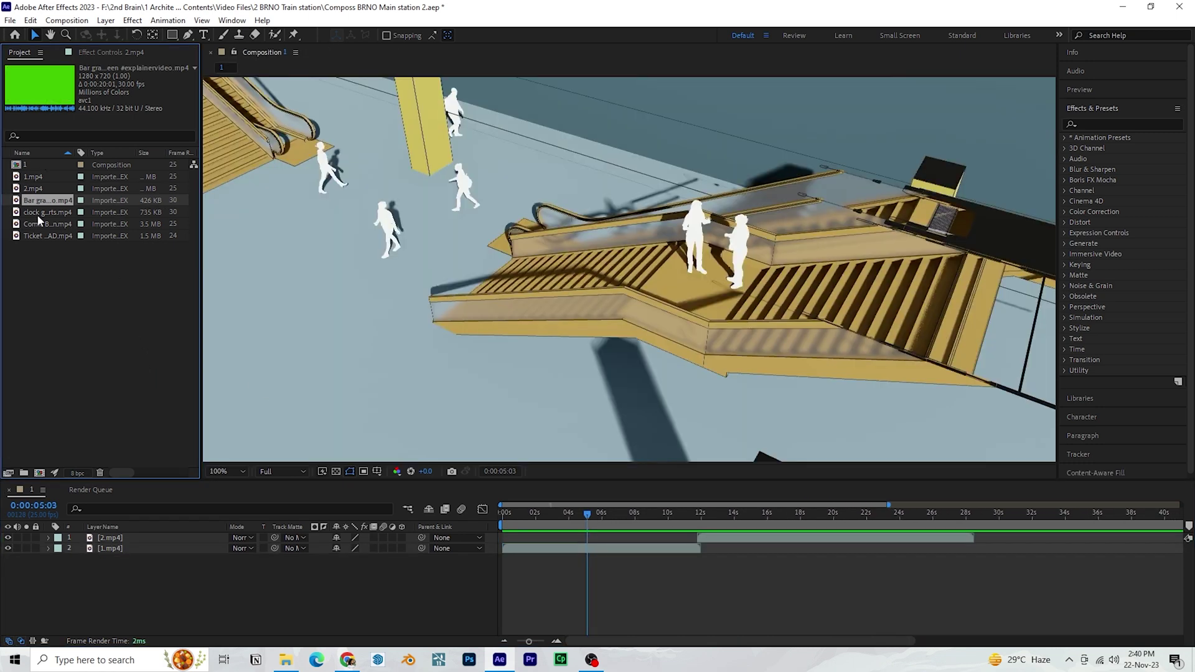
Create a new composition from the comic-book thought bubble clip and move to a frame where the bubble shows
{"action": "left_click", "coordinate": [38, 214]}
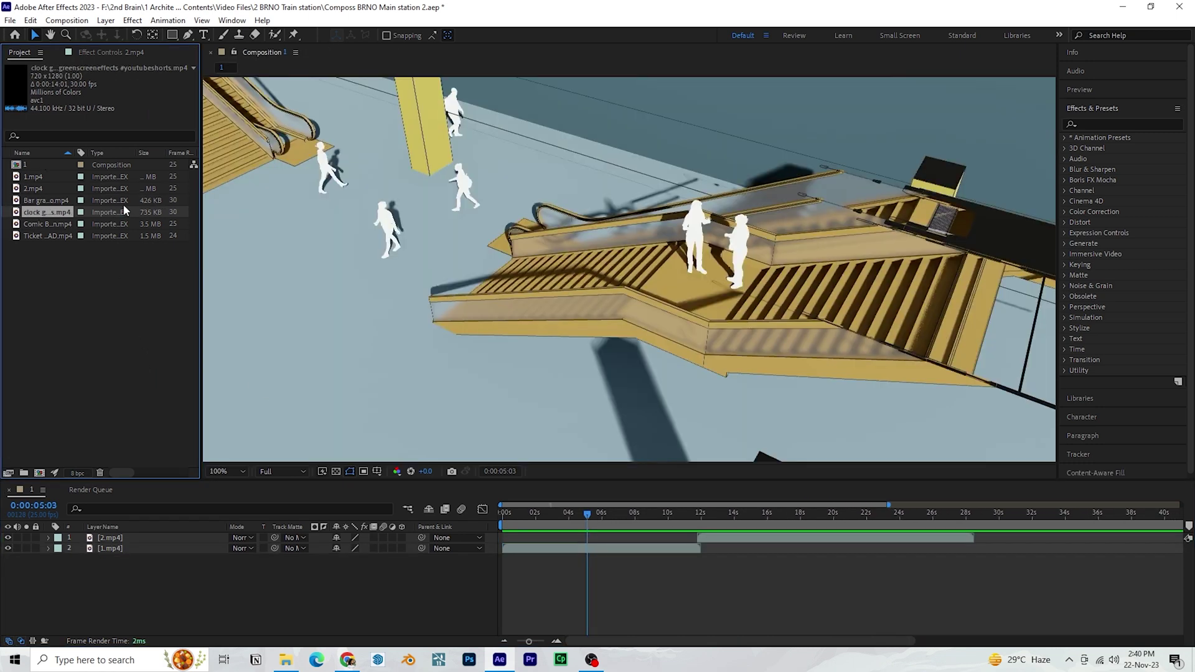
{"action": "left_click", "coordinate": [49, 228]}
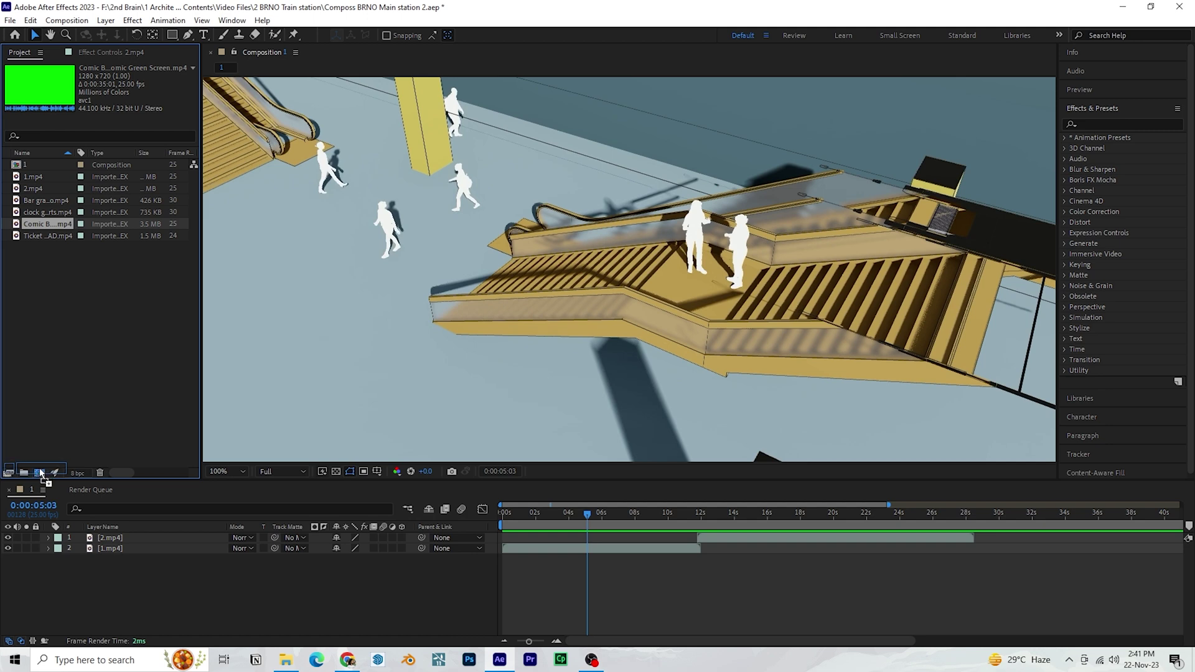
{"action": "left_click_drag", "start_coordinate": [41, 474], "coordinate": [40, 473]}
{"action": "key", "text": "comma"}
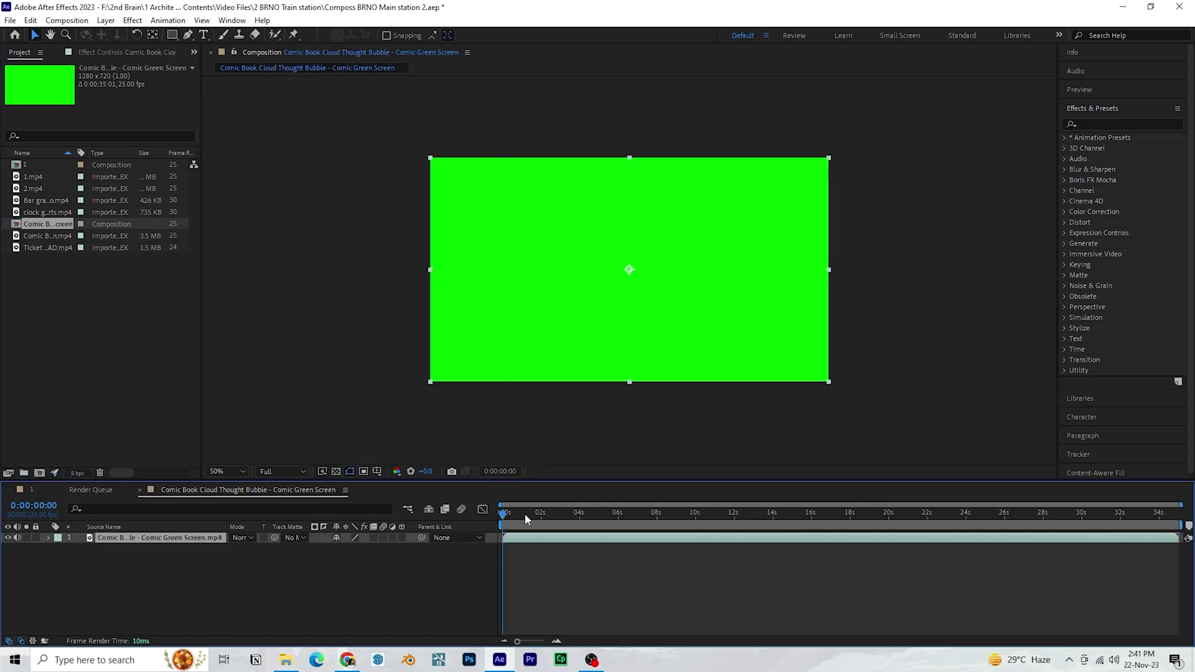
{"action": "left_click_drag", "start_coordinate": [524, 514], "coordinate": [547, 516]}
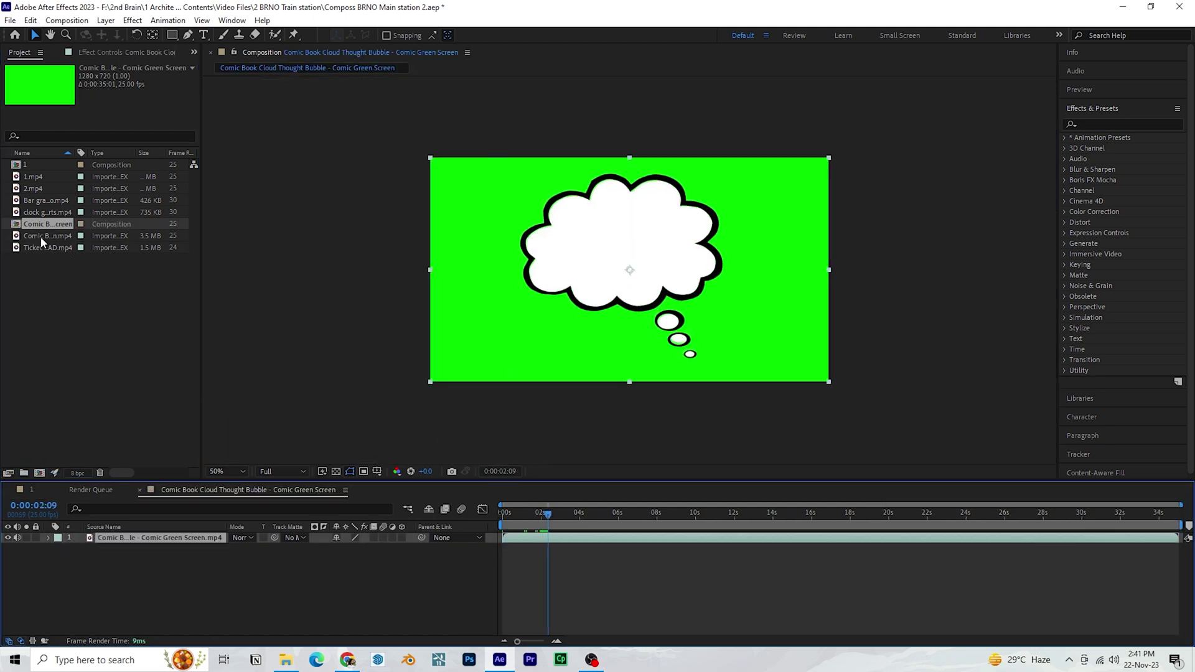
Apply Keylight (1.2) to the thought bubble layer, mute its audio and sample the green background as the Screen Colour
{"action": "left_click", "coordinate": [1094, 124]}
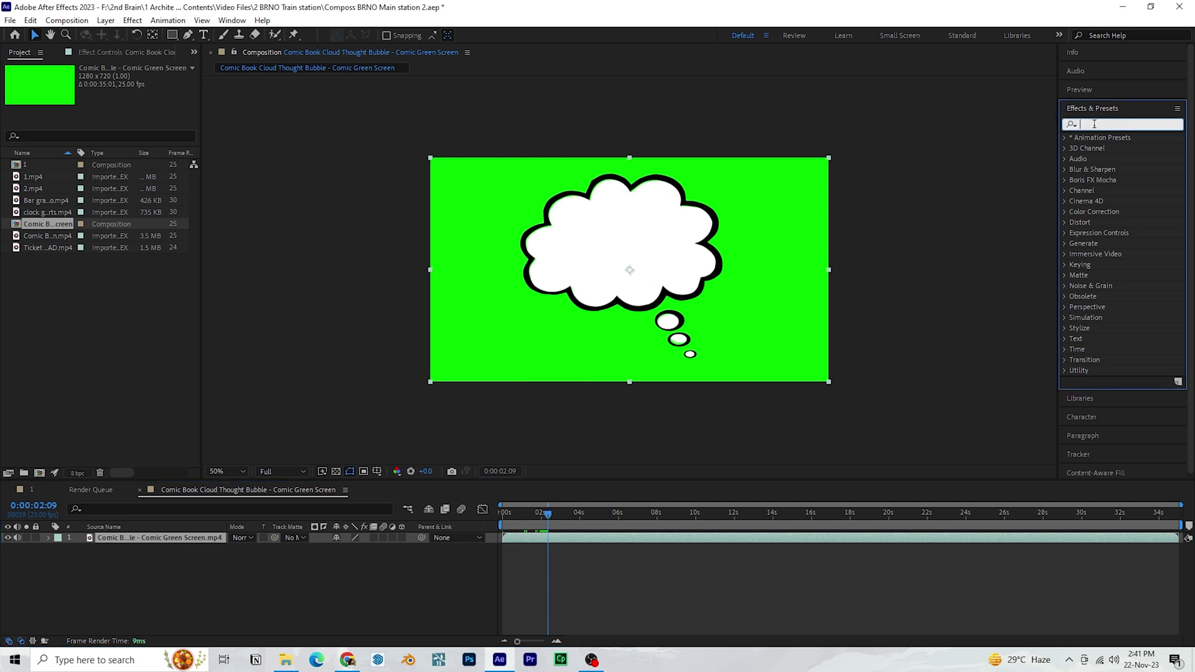
{"action": "type", "text": "keyl"}
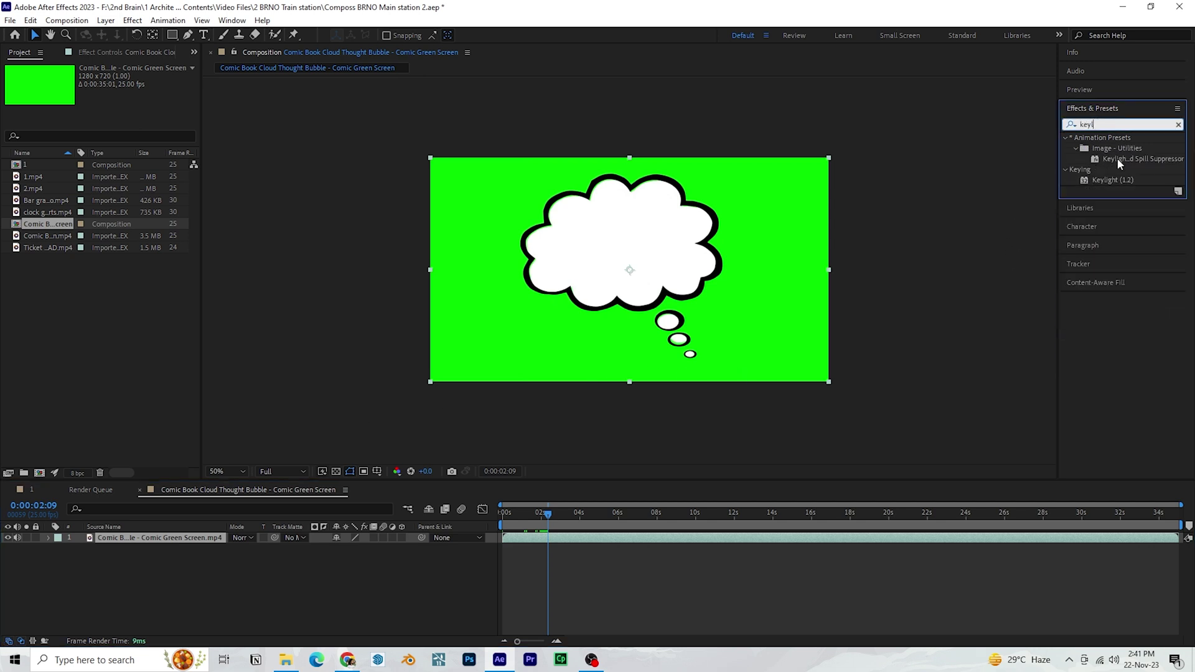
{"action": "left_click", "coordinate": [1118, 158]}
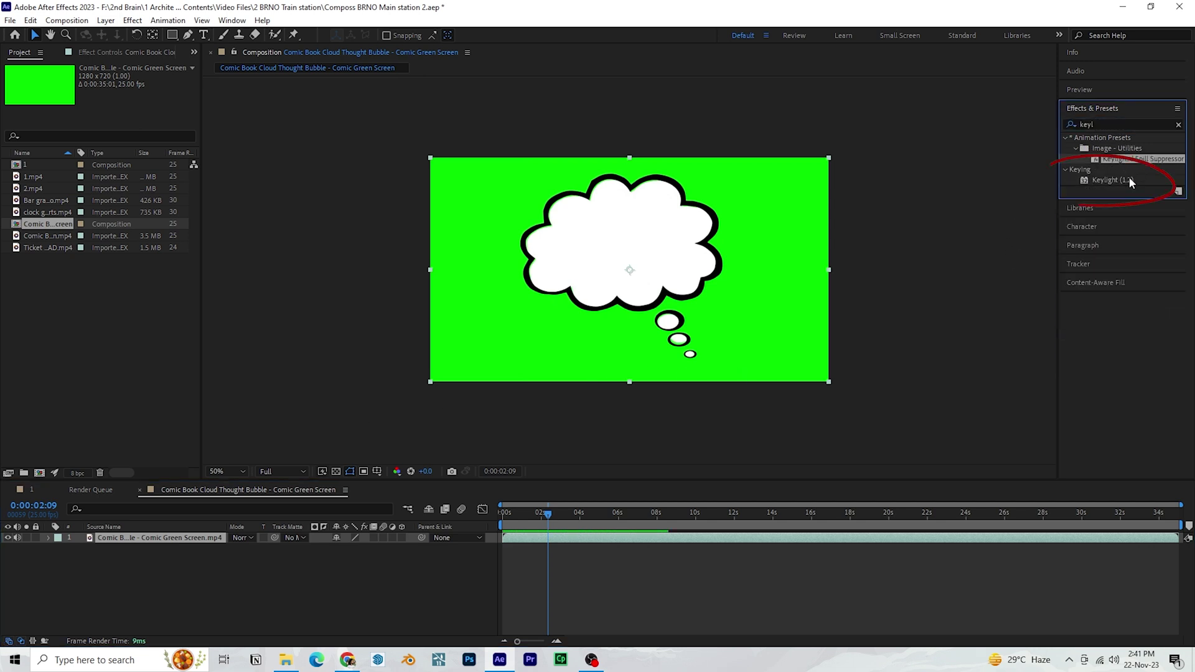
{"action": "left_click_drag", "start_coordinate": [208, 543], "coordinate": [172, 543]}
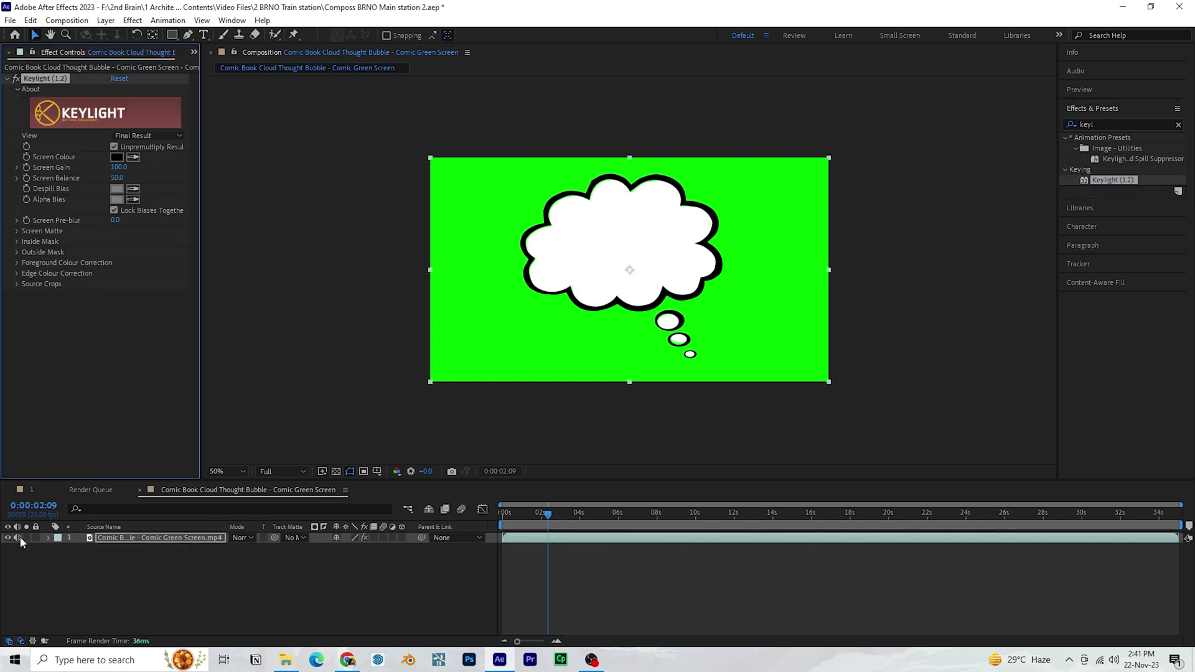
{"action": "left_click", "coordinate": [18, 539]}
{"action": "left_click", "coordinate": [134, 159]}
{"action": "left_click", "coordinate": [813, 240]}
{"action": "left_click", "coordinate": [91, 348]}
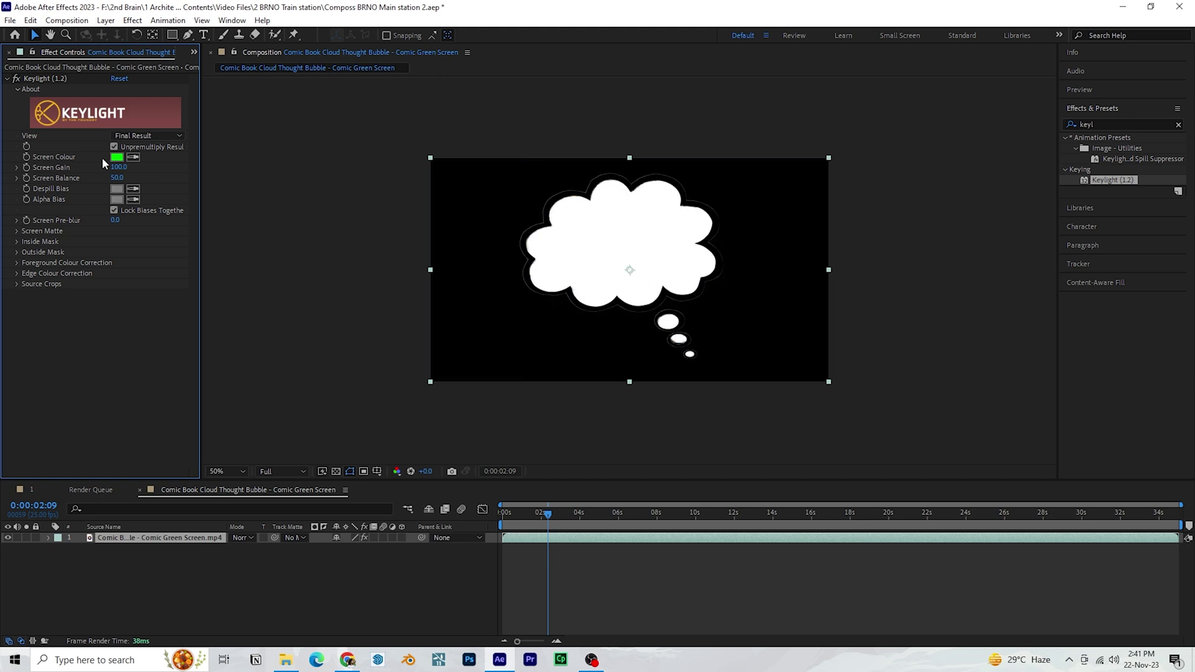
Add the Ticket clip as a layer above the thought bubble and slide it about 9 seconds earlier in time
{"action": "left_click", "coordinate": [193, 53]}
{"action": "left_click", "coordinate": [218, 67]}
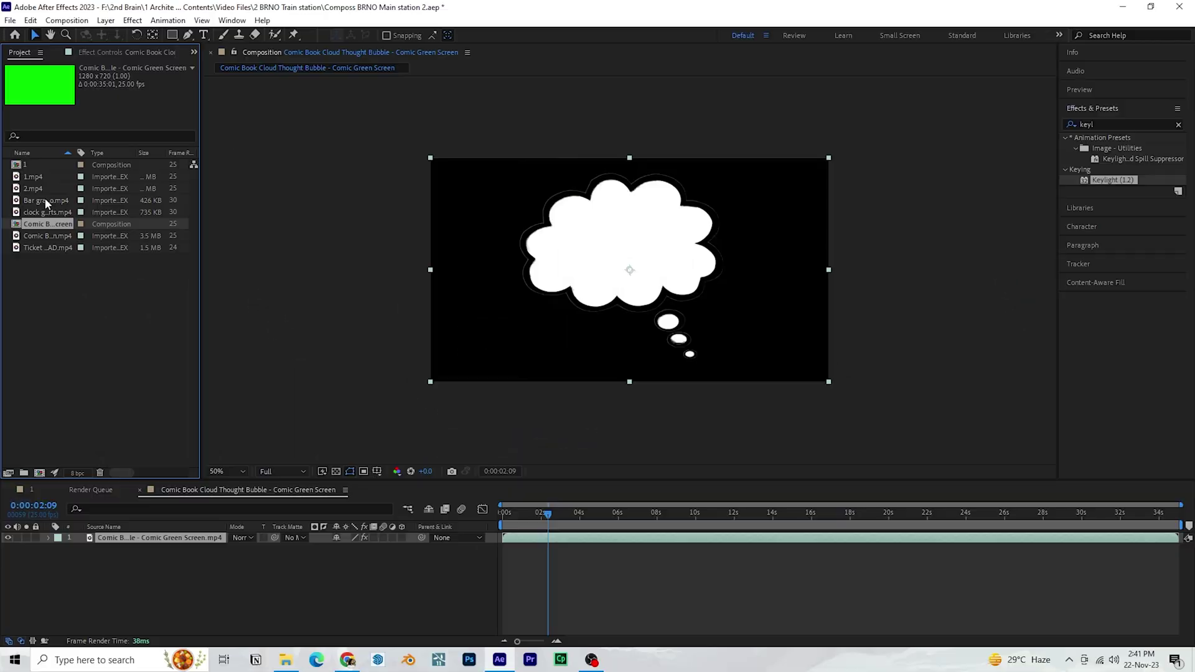
{"action": "left_click", "coordinate": [45, 189]}
{"action": "left_click", "coordinate": [47, 179]}
{"action": "left_click", "coordinate": [51, 203]}
{"action": "left_click", "coordinate": [53, 212]}
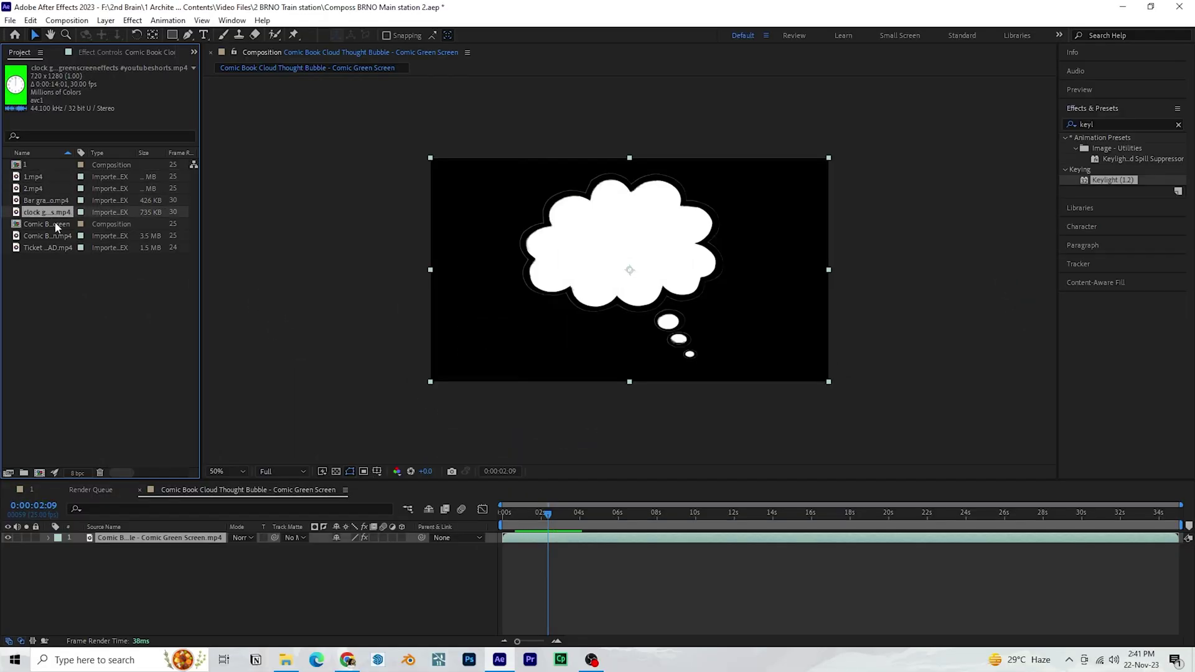
{"action": "left_click", "coordinate": [59, 248]}
{"action": "left_click_drag", "start_coordinate": [146, 522], "coordinate": [149, 534]}
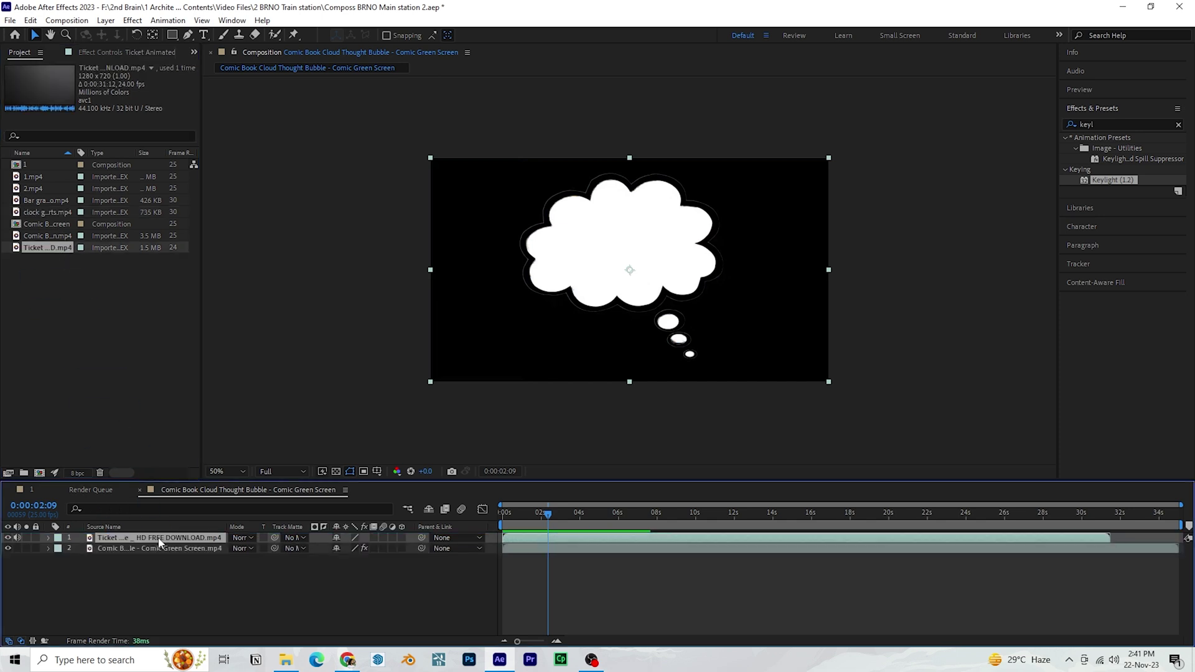
{"action": "left_click_drag", "start_coordinate": [627, 535], "coordinate": [619, 535]}
Split the ticket layer at 0:00:03:04, delete the part before it and play back the rest
{"action": "left_click", "coordinate": [30, 21]}
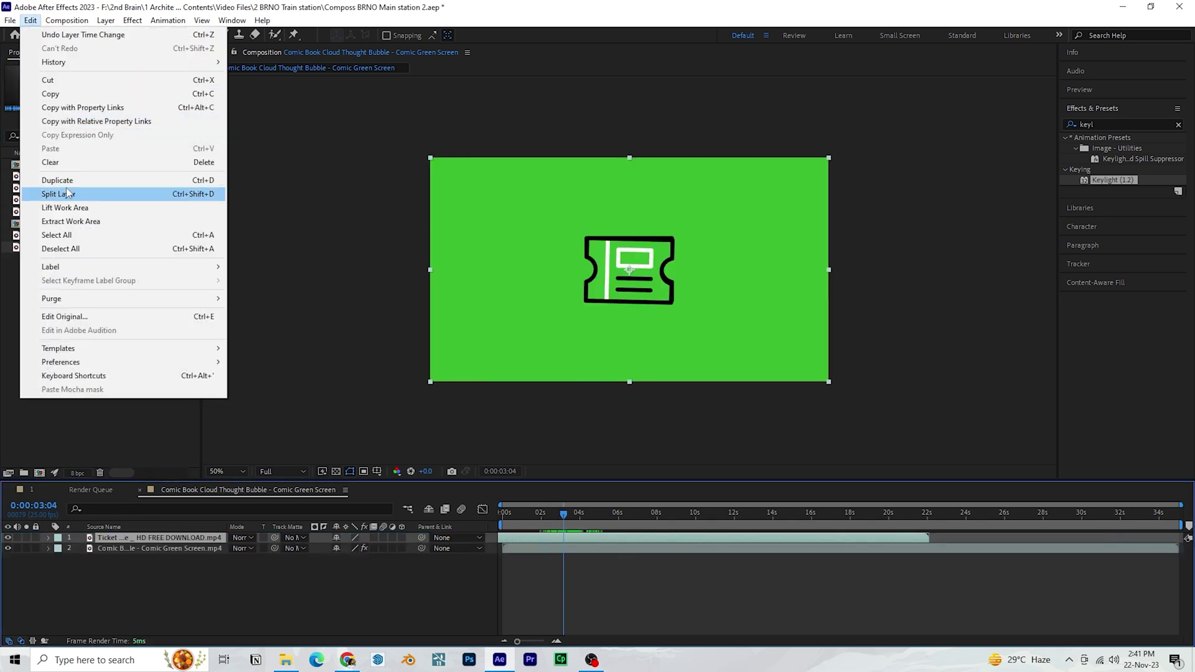
{"action": "left_click", "coordinate": [68, 194]}
{"action": "left_click", "coordinate": [537, 548]}
{"action": "key", "text": "Delete"}
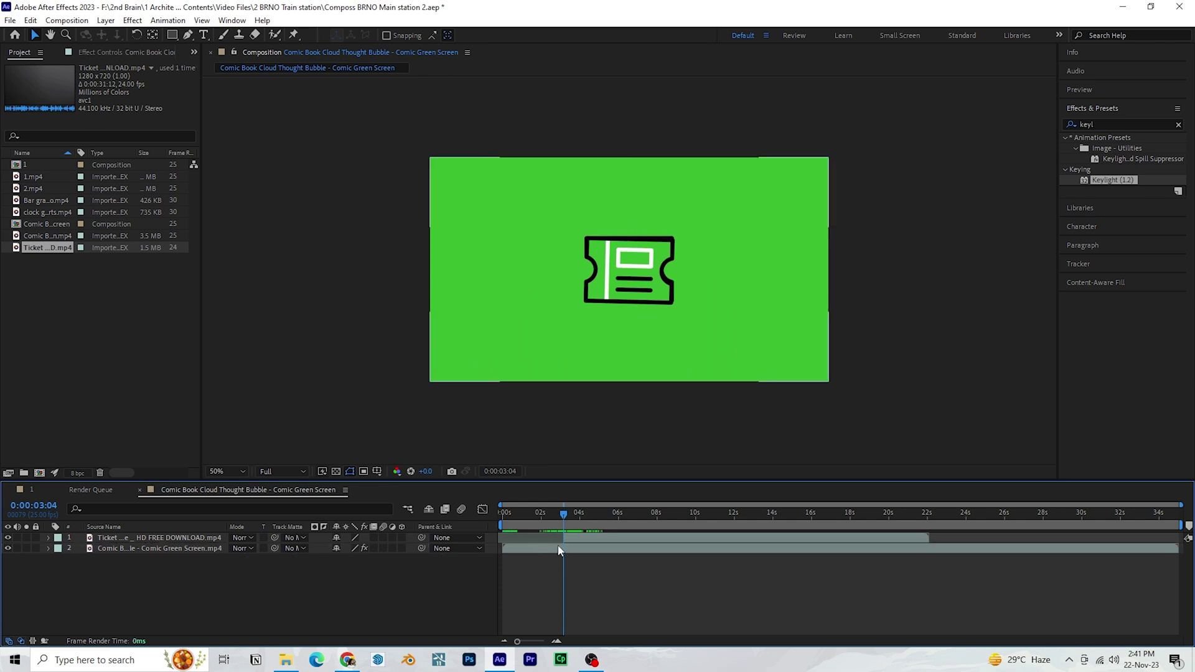
{"action": "key", "text": "space"}
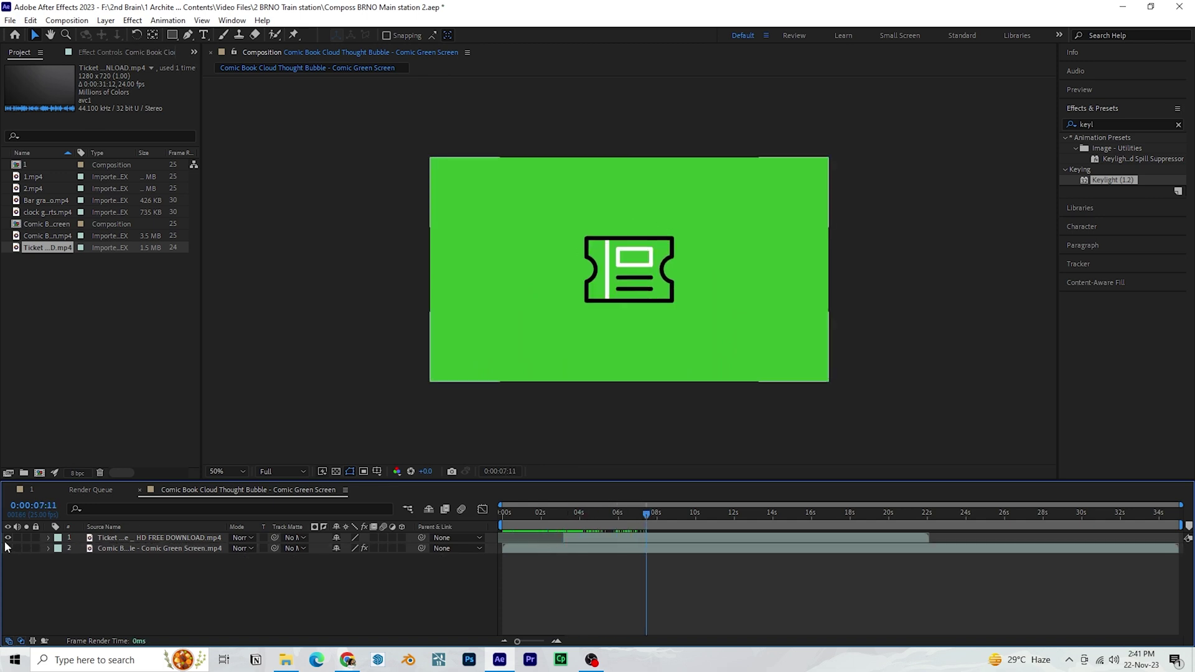
Copy the Keylight effect from the bubble layer onto the ticket layer and position the ticket inside the cloud
{"action": "left_click", "coordinate": [135, 540]}
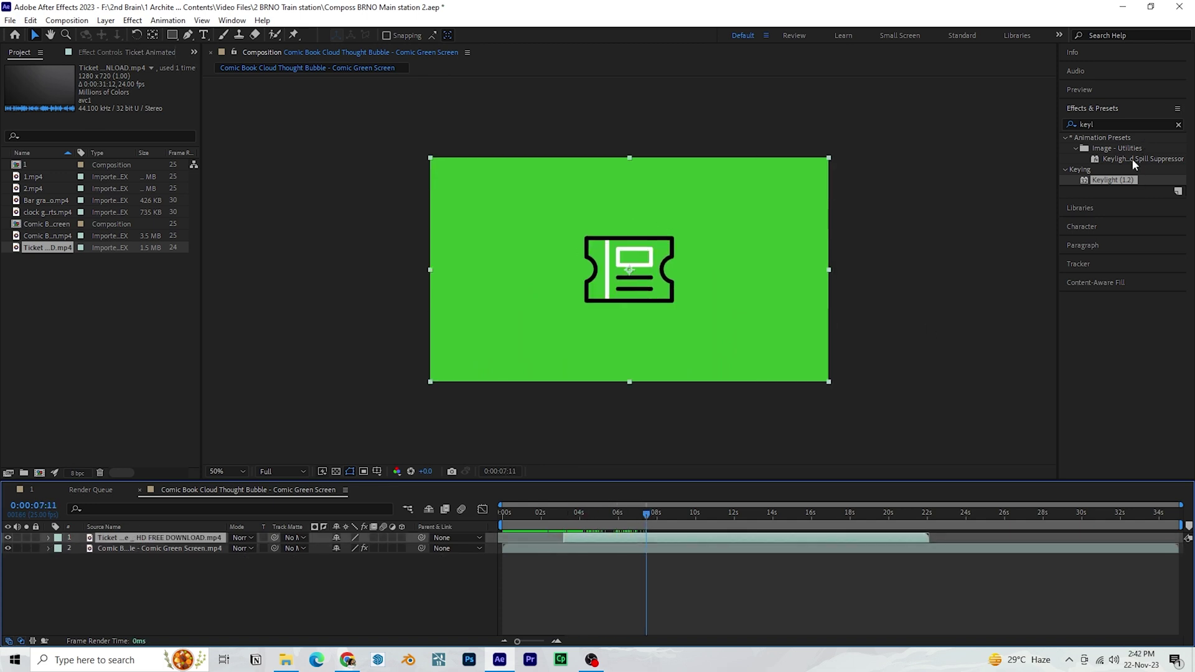
{"action": "left_click", "coordinate": [183, 548]}
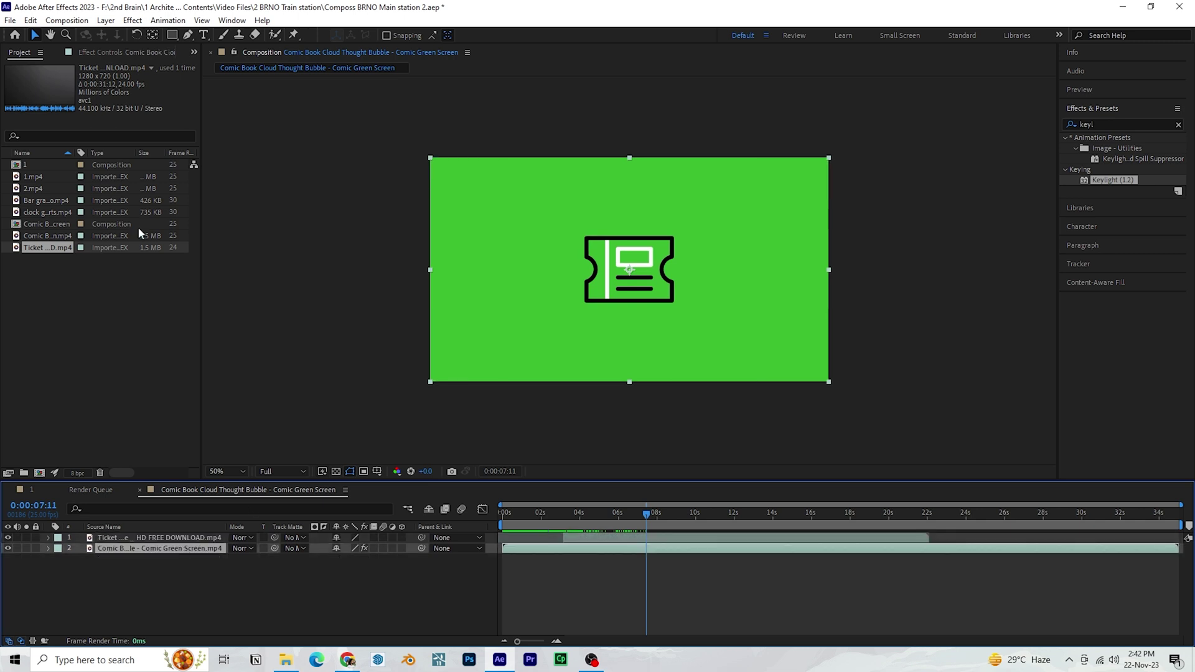
{"action": "left_click", "coordinate": [116, 53]}
{"action": "left_click", "coordinate": [56, 79]}
{"action": "left_click", "coordinate": [149, 540]}
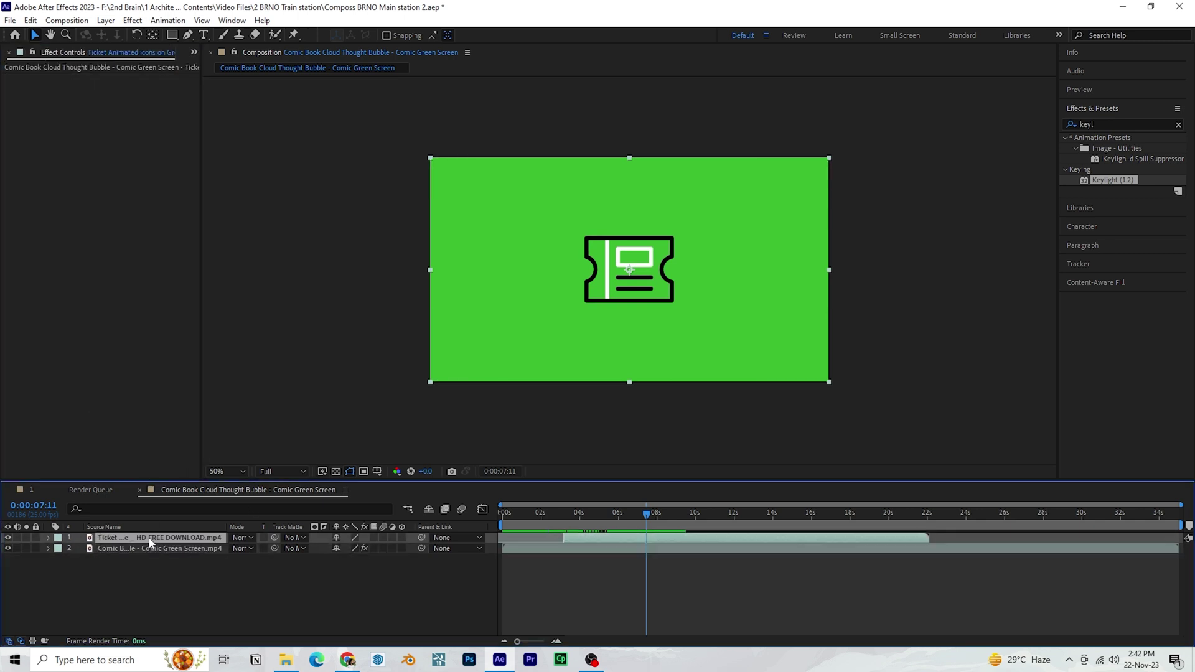
{"action": "key", "text": "ctrl+v"}
{"action": "left_click_drag", "start_coordinate": [654, 273], "coordinate": [615, 298]}
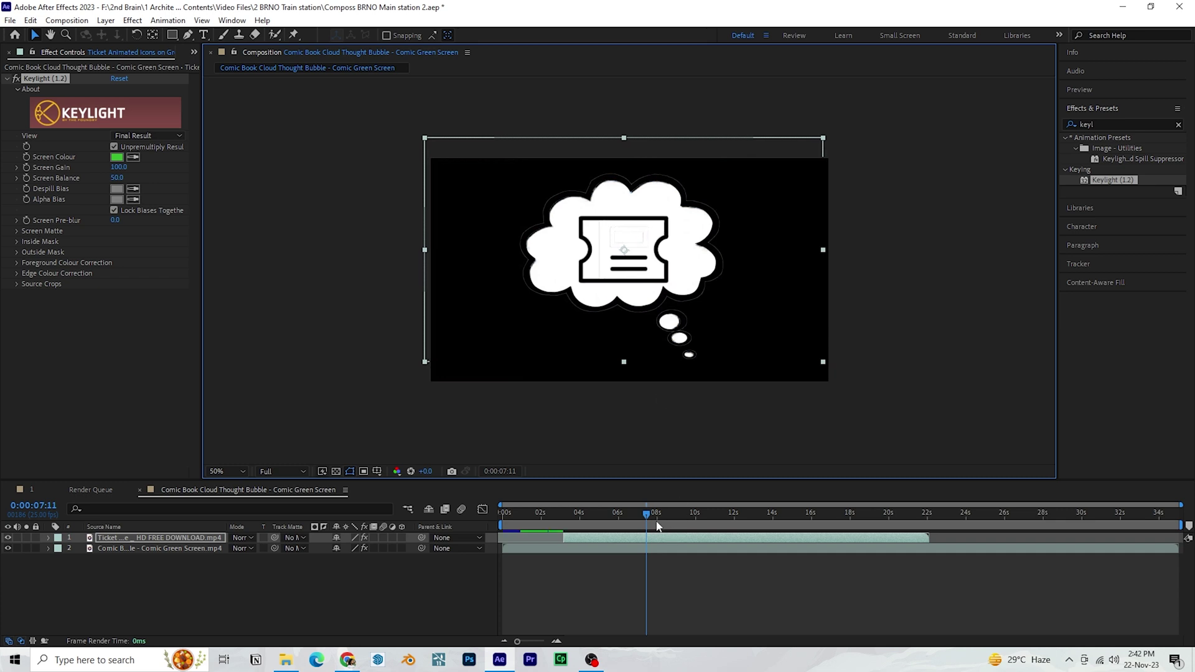
Trim the ticket layer's start to about 5.4 s, split it at 0:00:08:23 and delete the remainder
{"action": "left_click_drag", "start_coordinate": [646, 514], "coordinate": [607, 537]}
{"action": "left_click", "coordinate": [595, 539]}
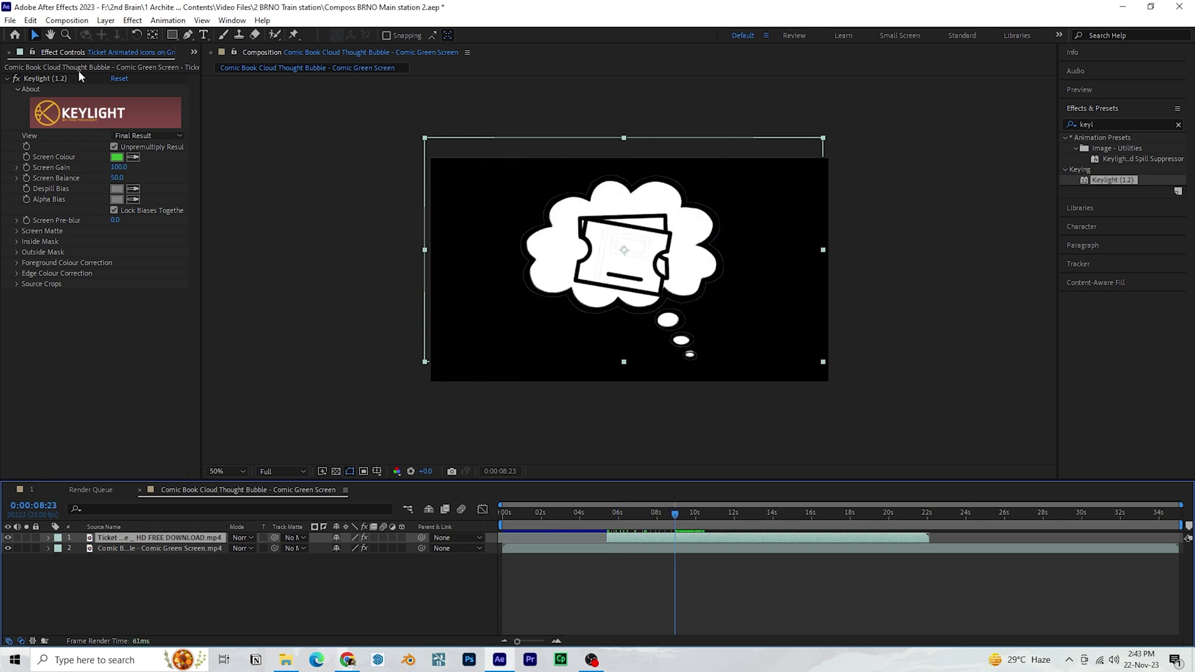
{"action": "left_click", "coordinate": [30, 21]}
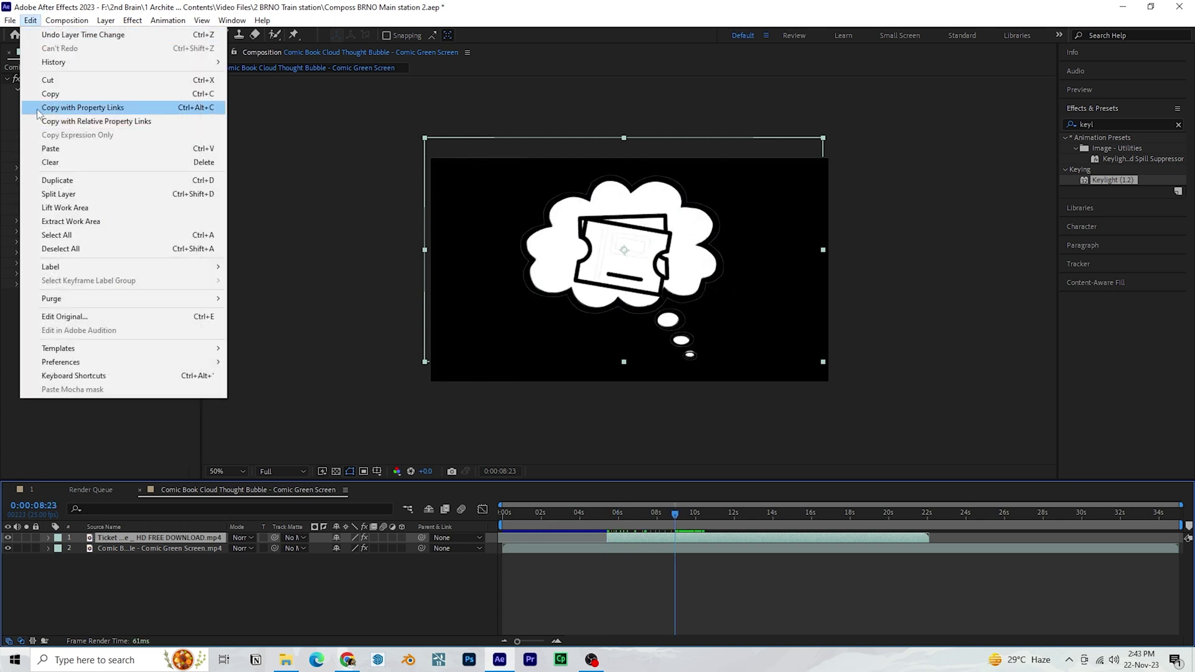
{"action": "left_click", "coordinate": [61, 194]}
{"action": "key", "text": "Delete"}
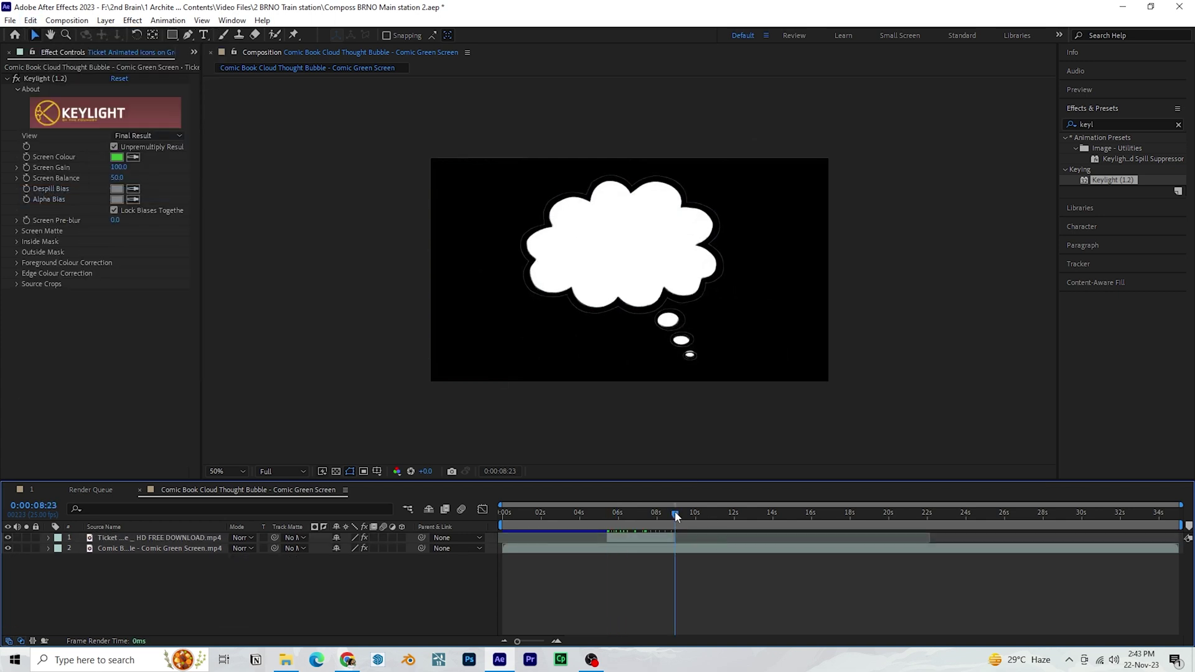
Set the work area from 0:00:04:14 to just past the ticket layer's end and trim the composition to it
{"action": "left_click_drag", "start_coordinate": [676, 513], "coordinate": [687, 513]}
{"action": "left_click", "coordinate": [686, 550]}
{"action": "left_click_drag", "start_coordinate": [1181, 526], "coordinate": [590, 517]}
{"action": "left_click", "coordinate": [886, 382]}
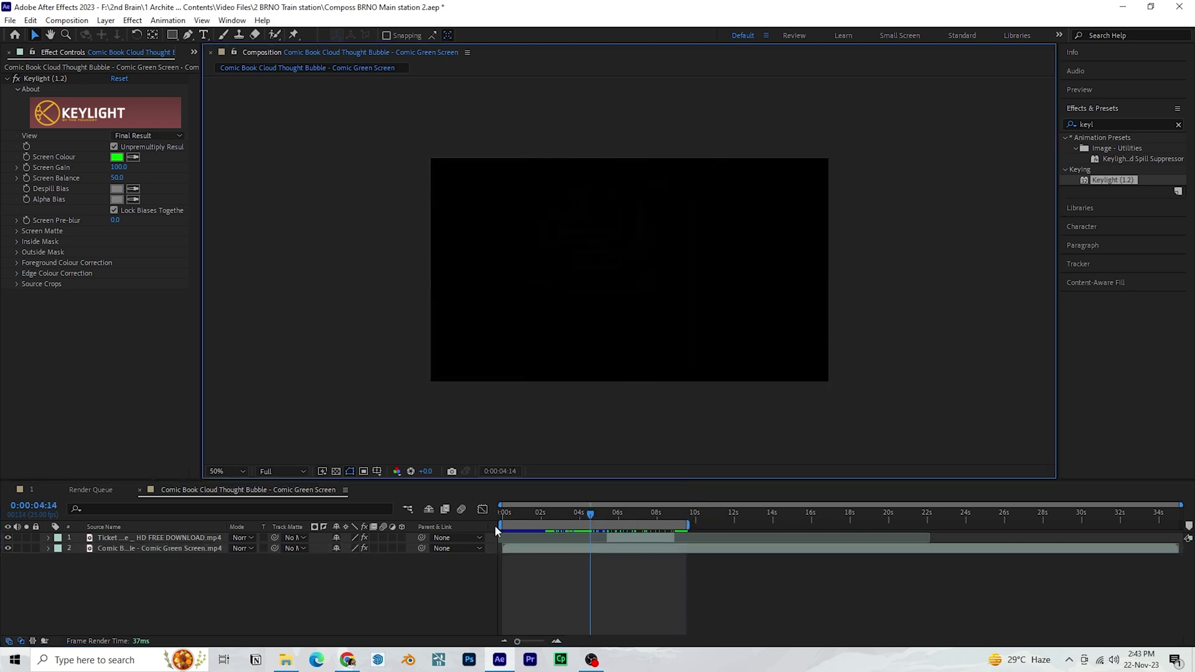
{"action": "left_click_drag", "start_coordinate": [498, 527], "coordinate": [917, 520]}
{"action": "right_click", "coordinate": [611, 525]}
{"action": "left_click", "coordinate": [630, 560]}
Scale the ticket layer to 79% and play the composition from its start to check the fit in the cloud
{"action": "left_click", "coordinate": [177, 540]}
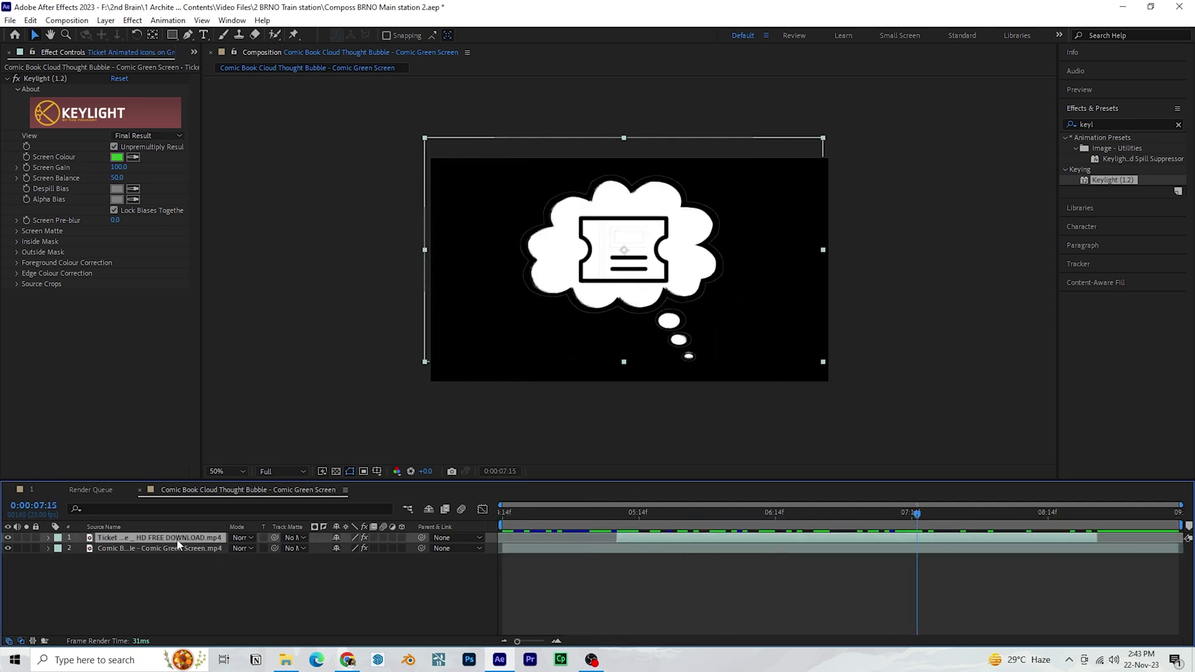
{"action": "key", "text": "s"}
{"action": "left_click_drag", "start_coordinate": [350, 548], "coordinate": [341, 549]}
{"action": "left_click", "coordinate": [802, 411]}
{"action": "left_click", "coordinate": [524, 574]}
{"action": "left_click_drag", "start_coordinate": [545, 515], "coordinate": [503, 515]}
{"action": "key", "text": "space"}
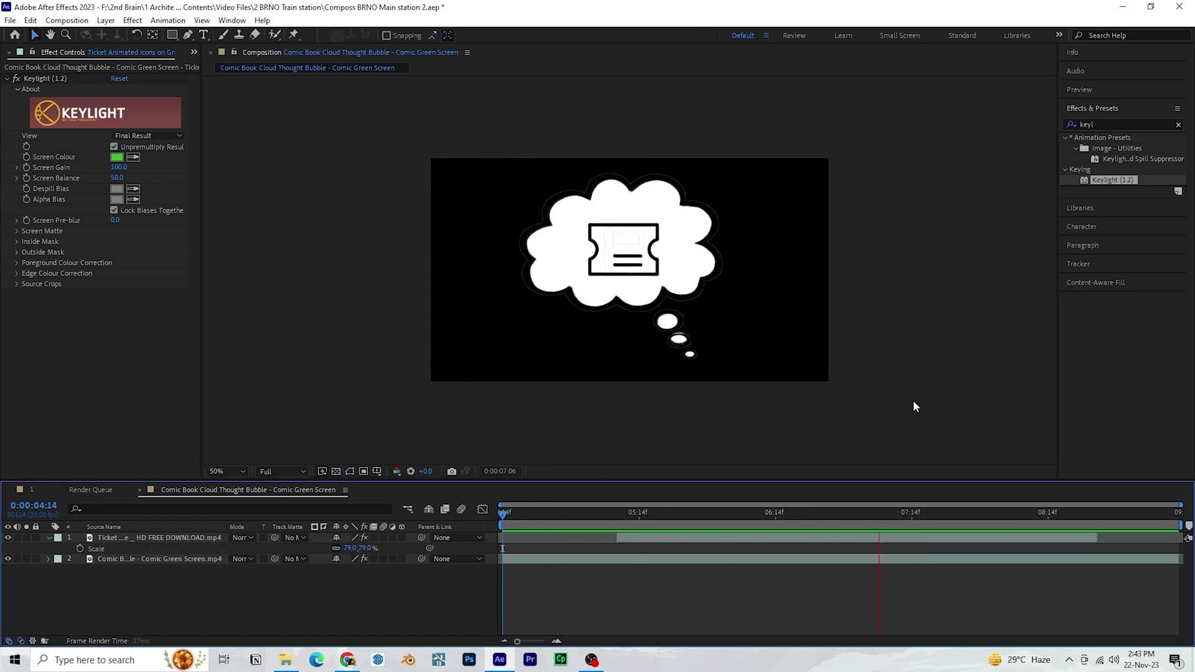
{"action": "key", "text": "space"}
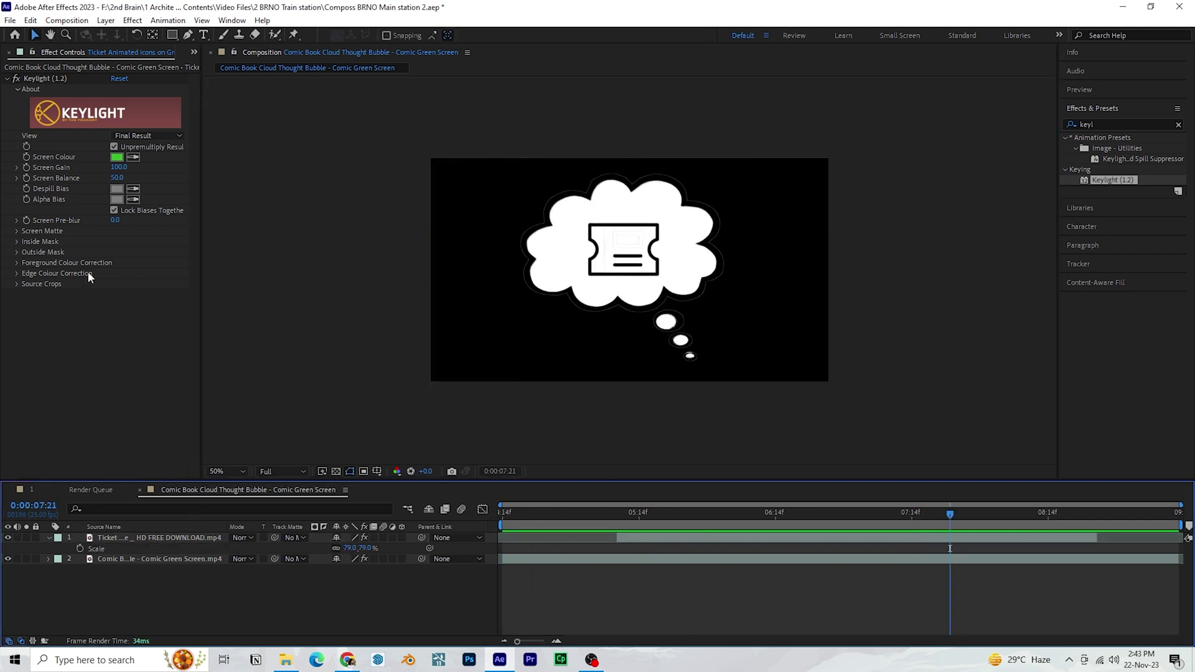
Rename the thought bubble composition as Ticket
{"action": "left_click", "coordinate": [194, 52]}
{"action": "left_click", "coordinate": [216, 68]}
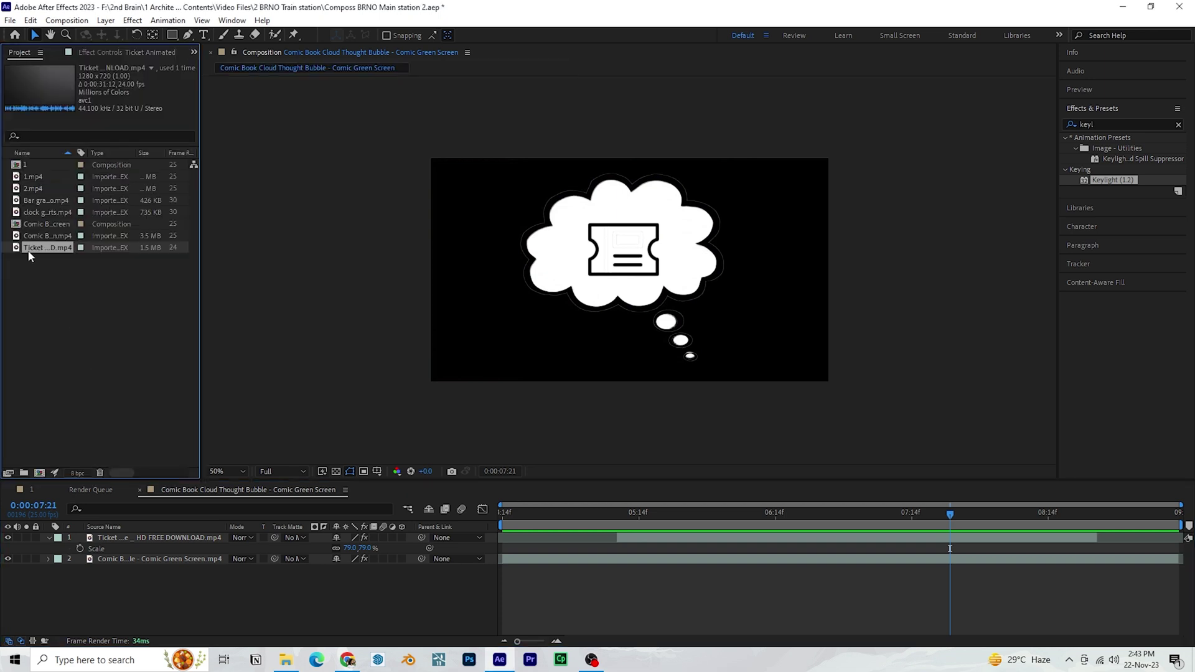
{"action": "left_click", "coordinate": [39, 225]}
{"action": "right_click", "coordinate": [39, 225]}
{"action": "left_click", "coordinate": [78, 424]}
{"action": "type", "text": "Ticket"}
{"action": "key", "text": "Return"}
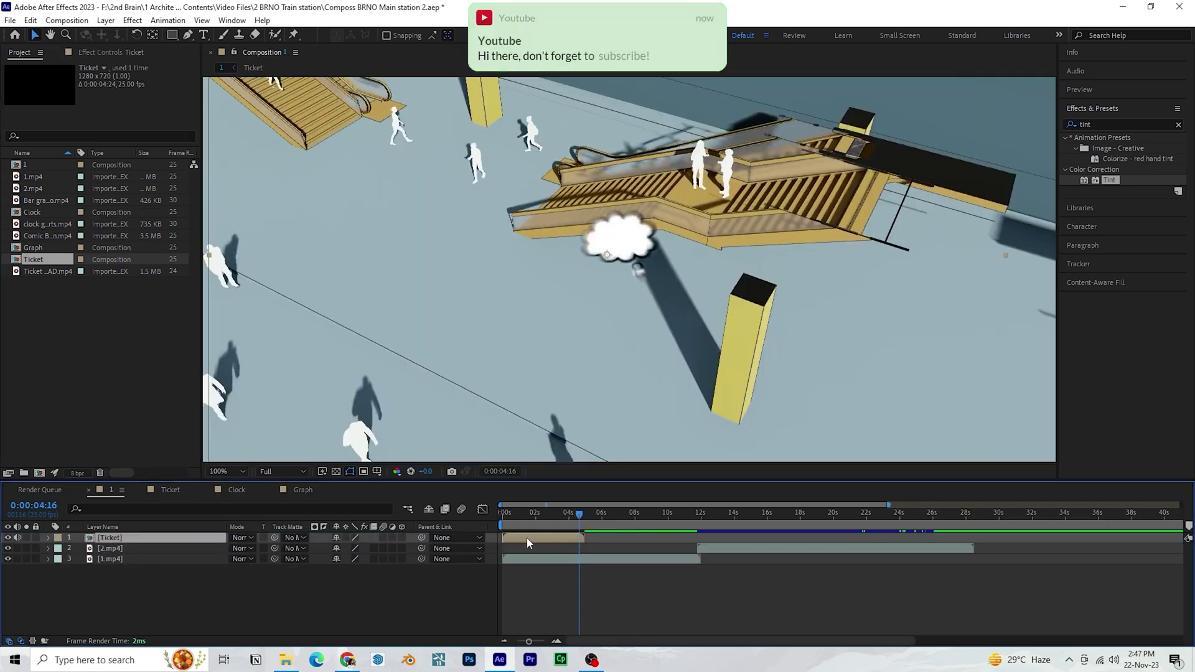
In composition 1, slide the Ticket layer to start at about 5.3 s and move its bubble above the two people on the stairs
{"action": "left_click_drag", "start_coordinate": [535, 539], "coordinate": [612, 541]}
{"action": "left_click", "coordinate": [607, 517]}
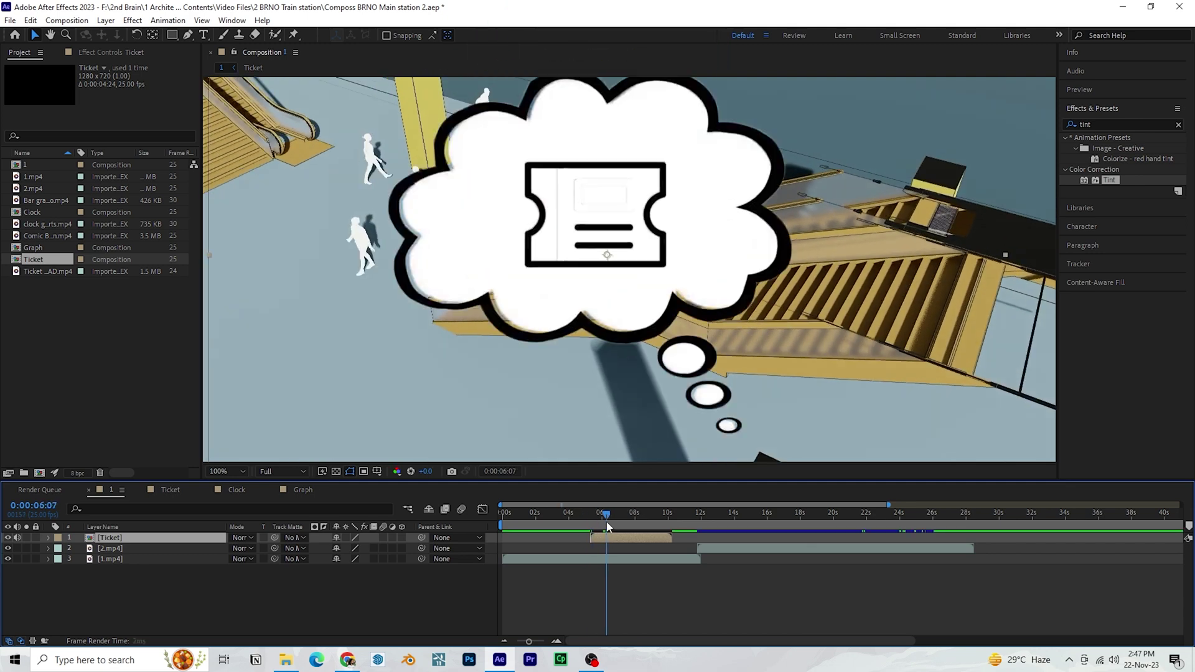
{"action": "left_click_drag", "start_coordinate": [690, 286], "coordinate": [647, 210]}
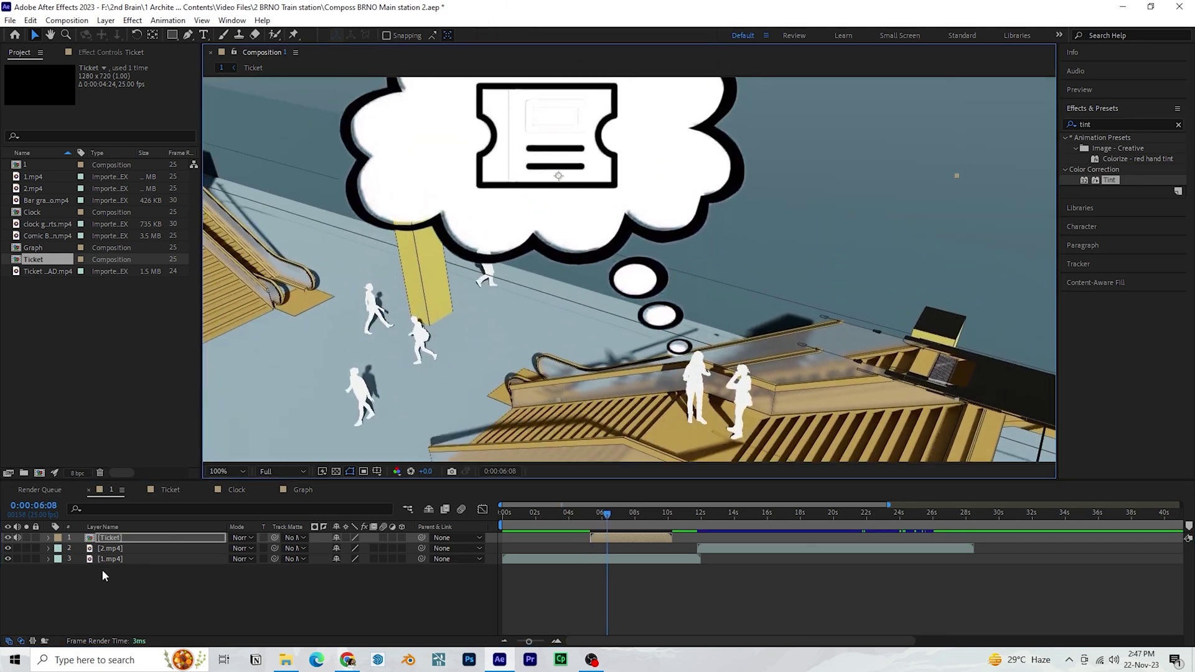
Scale the Ticket layer to 26%, reposition the bubble just above the two standing people and play back the result
{"action": "key", "text": "s"}
{"action": "left_click_drag", "start_coordinate": [351, 549], "coordinate": [300, 548]}
{"action": "left_click_drag", "start_coordinate": [662, 295], "coordinate": [688, 324]}
{"action": "left_click_drag", "start_coordinate": [349, 549], "coordinate": [354, 549]}
{"action": "scroll", "coordinate": [480, 330], "scroll_direction": "down", "scroll_amount": 2}
{"action": "left_click", "coordinate": [789, 275]}
{"action": "key", "text": "space"}
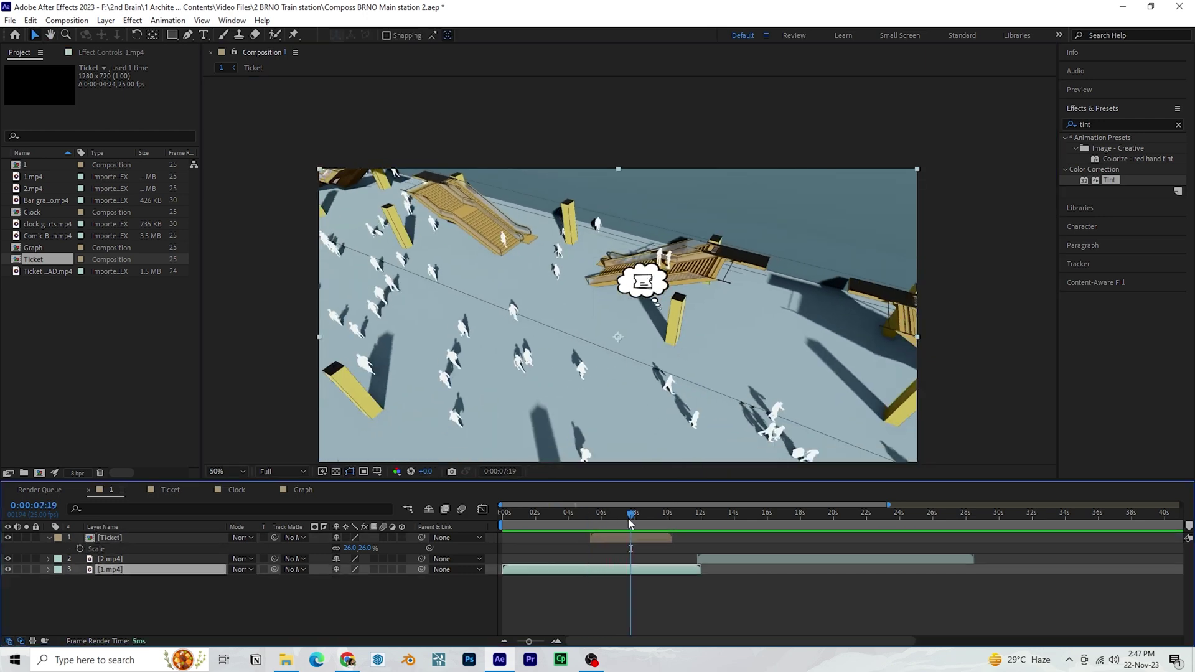
Start keyframing the Ticket layer's Scale at 0:00:06:21, holding its 26% size
{"action": "left_click_drag", "start_coordinate": [631, 514], "coordinate": [614, 517]}
{"action": "left_click", "coordinate": [611, 539]}
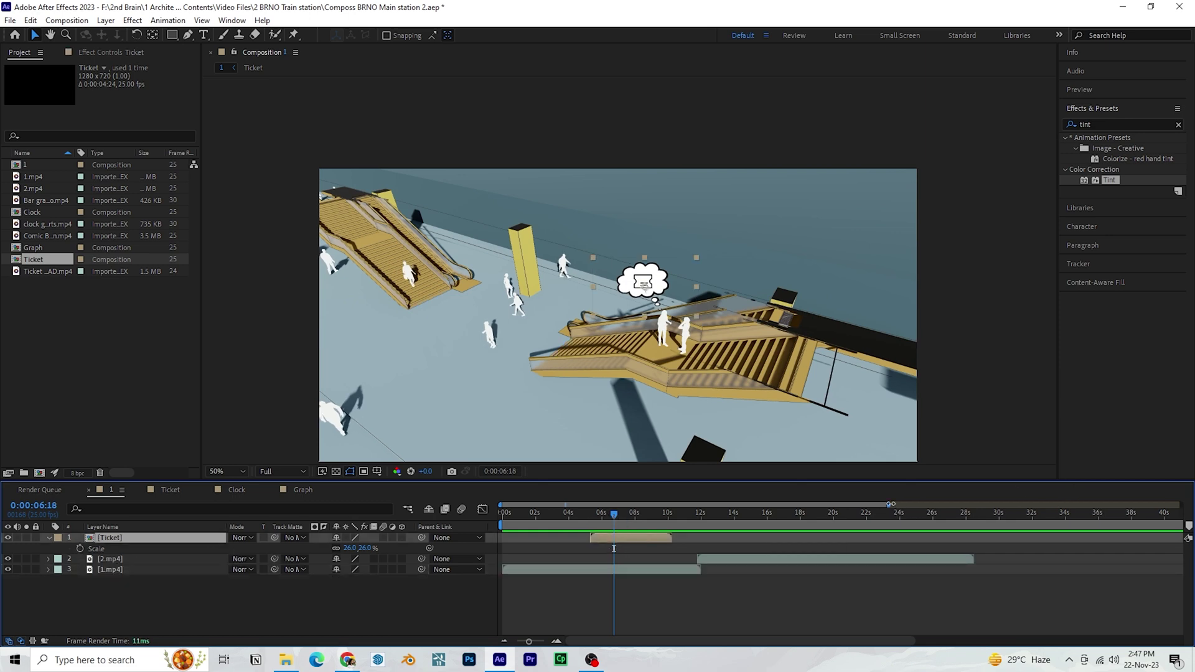
{"action": "left_click_drag", "start_coordinate": [890, 504], "coordinate": [727, 516]}
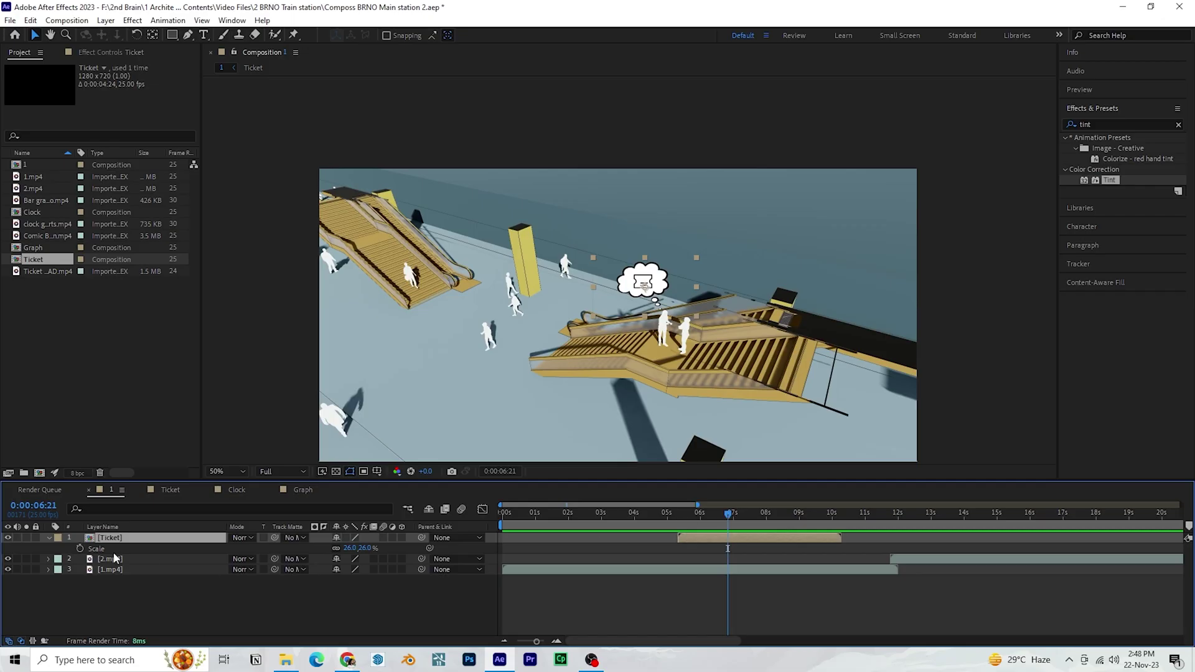
{"action": "left_click", "coordinate": [80, 549]}
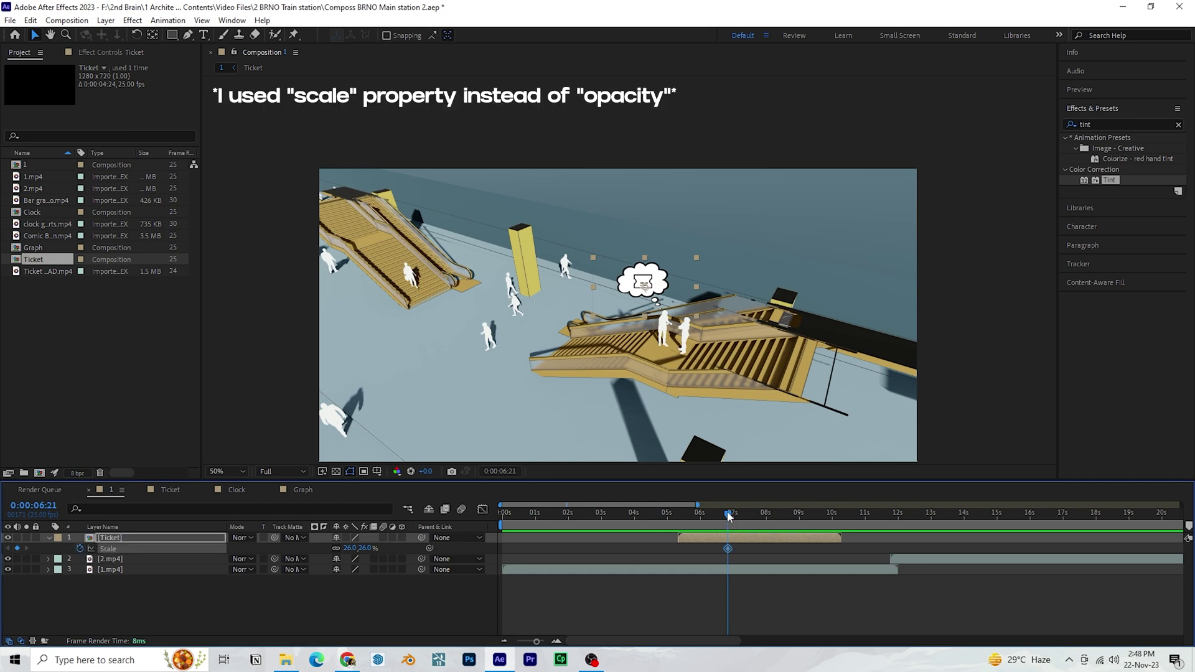
Set the Ticket layer's Scale to 0% at 0:00:06:23 so the bubble disappears within two frames
{"action": "left_click_drag", "start_coordinate": [729, 515], "coordinate": [732, 516]}
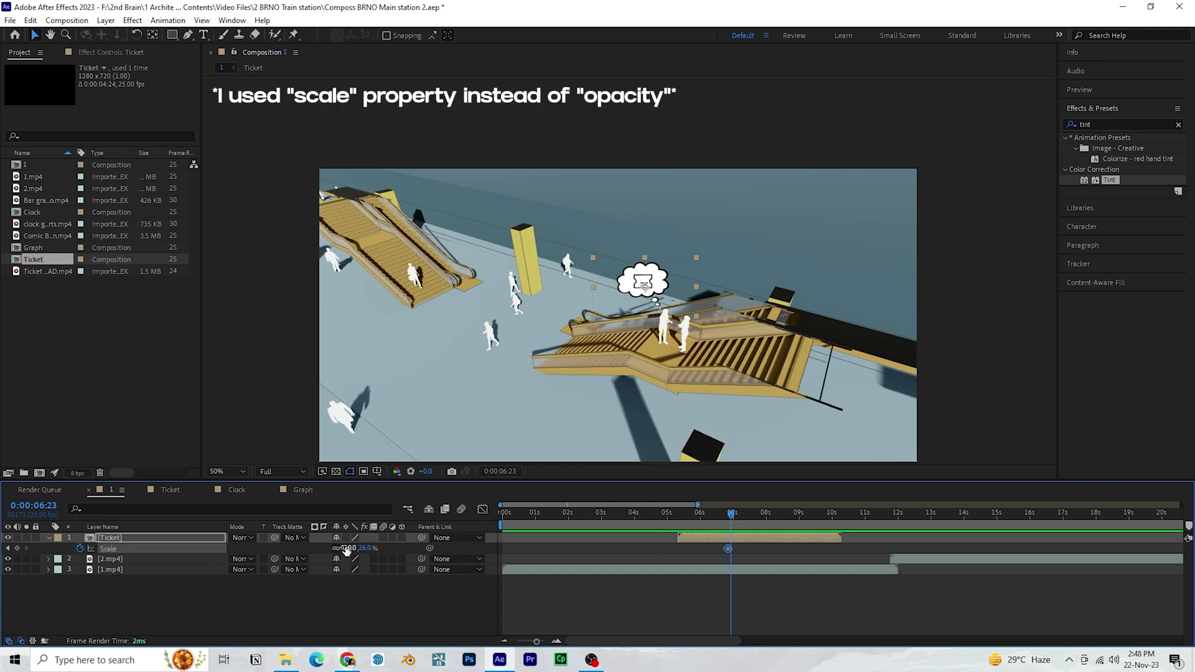
{"action": "left_click_drag", "start_coordinate": [347, 549], "coordinate": [80, 542]}
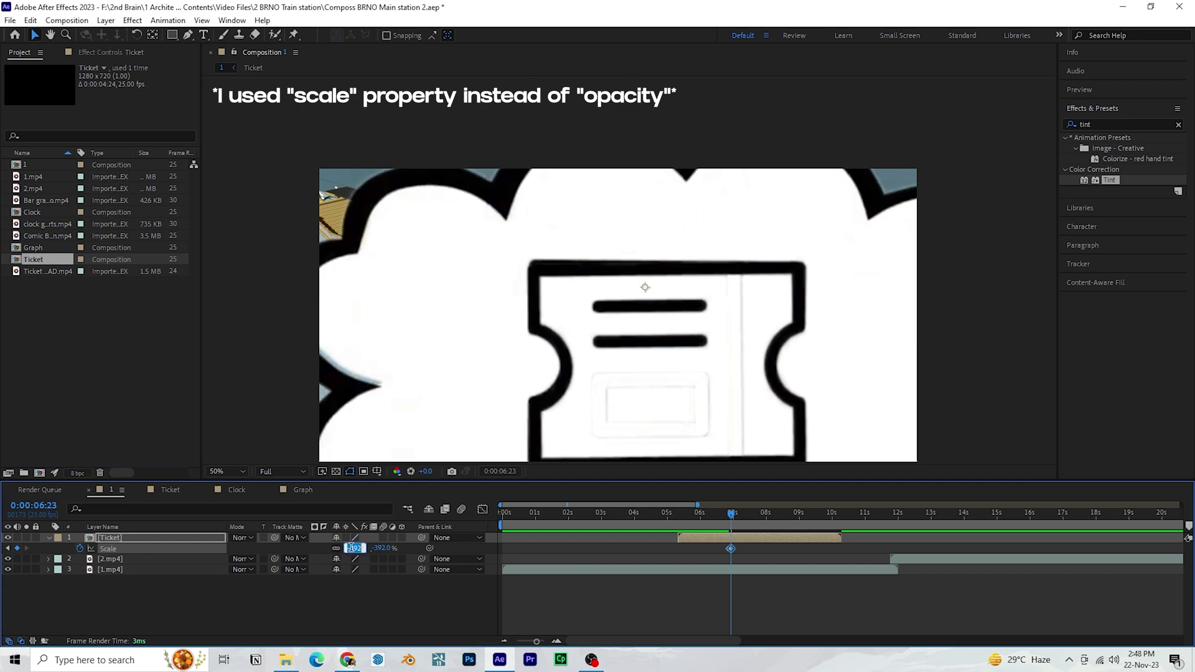
{"action": "type", "text": "0"}
{"action": "key", "text": "Return"}
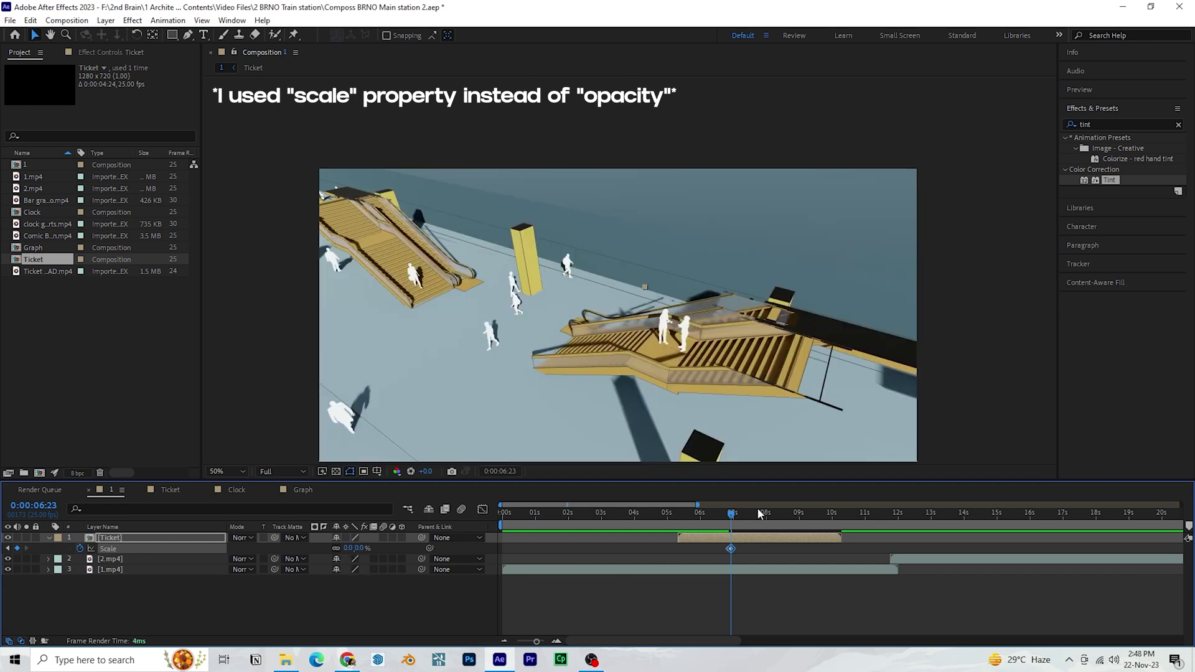
Play back composition 1 from about 5 s to check the Ticket bubble's scale animation
{"action": "left_click_drag", "start_coordinate": [733, 514], "coordinate": [665, 514]}
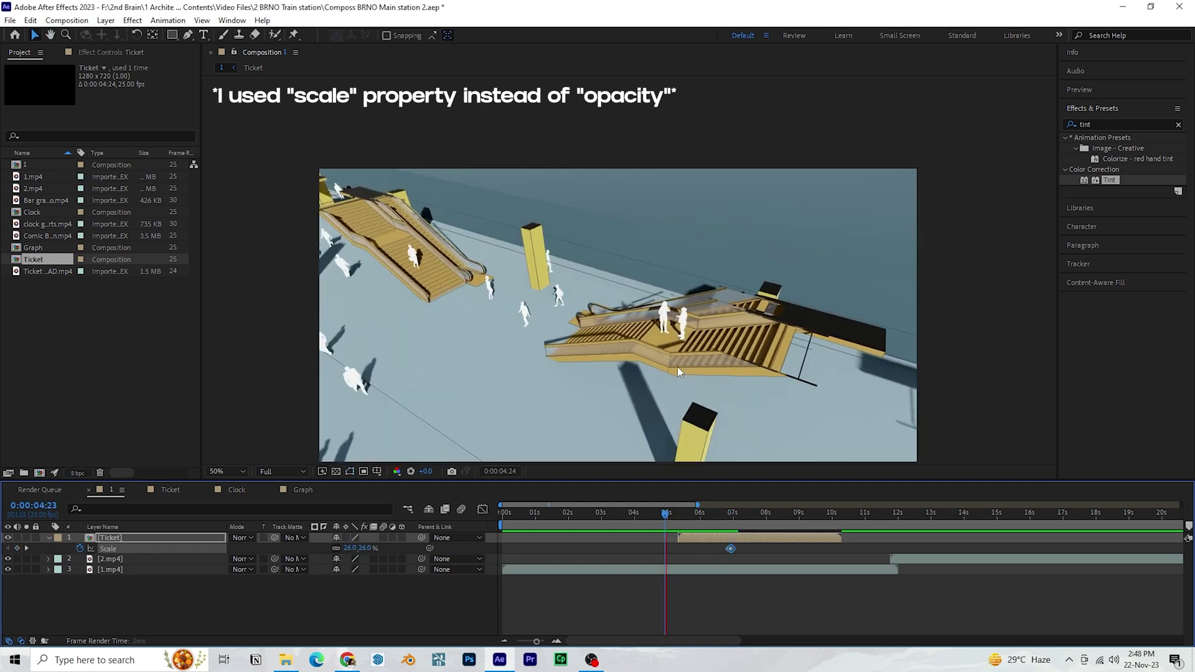
{"action": "key", "text": "space"}
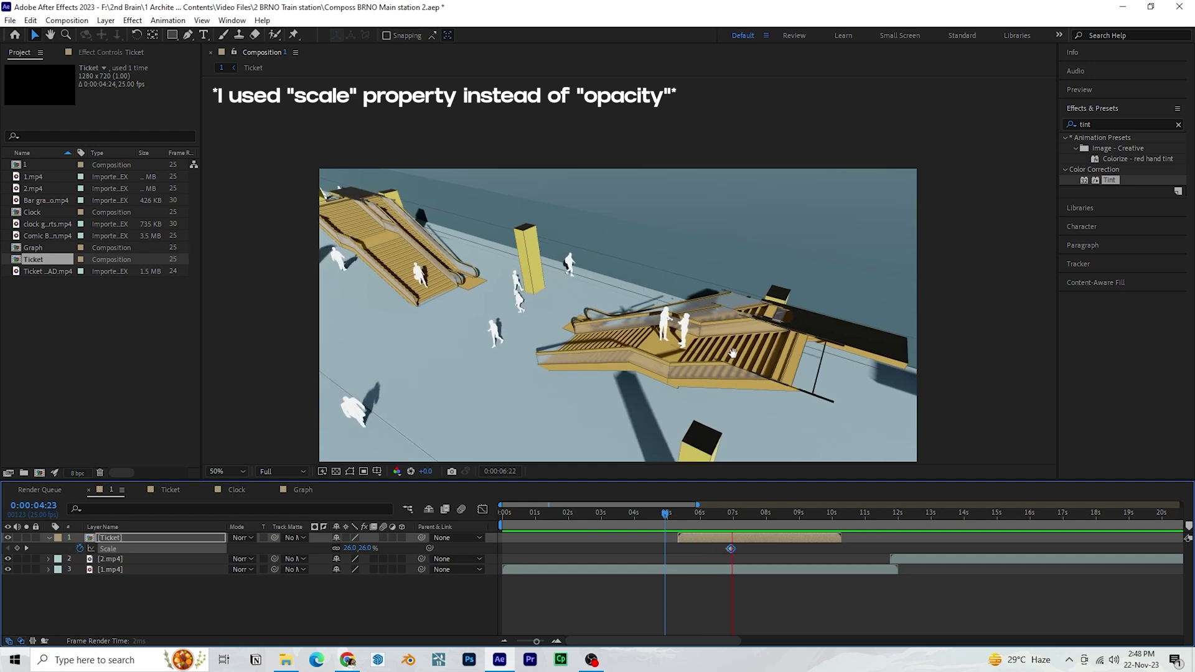
{"action": "left_click_drag", "start_coordinate": [733, 513], "coordinate": [668, 518]}
{"action": "key", "text": "space"}
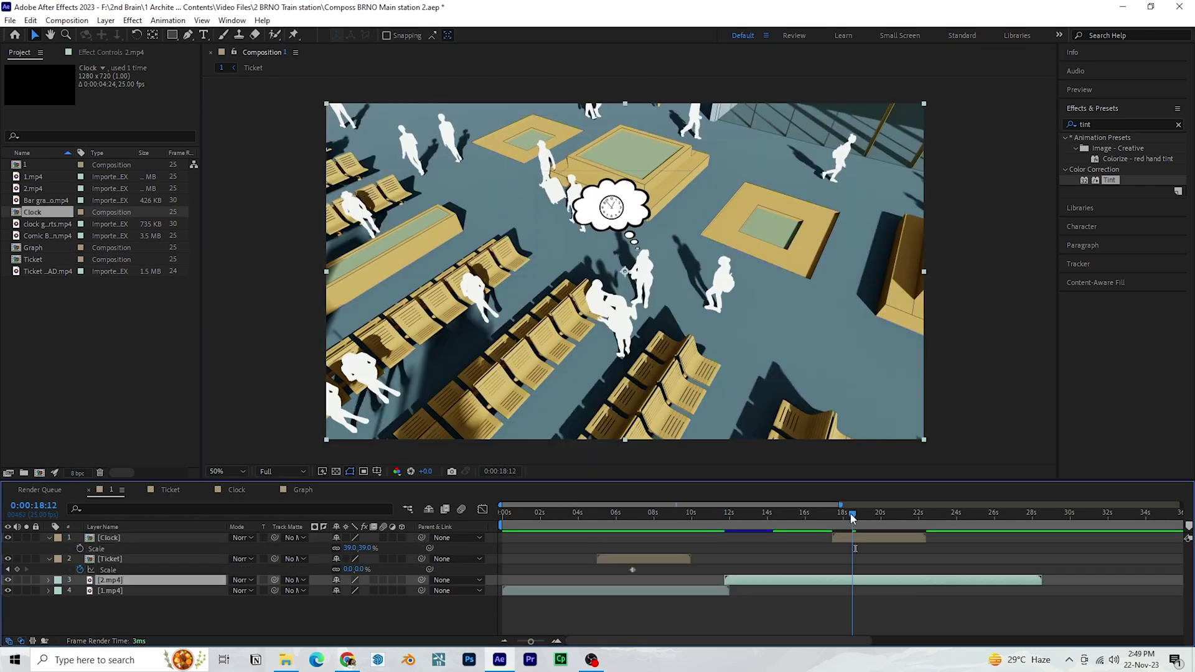
Start keyframing the Clock layer's Scale at about 19 s with its 39% size
{"action": "left_click_drag", "start_coordinate": [853, 519], "coordinate": [860, 515]}
{"action": "left_click", "coordinate": [81, 549]}
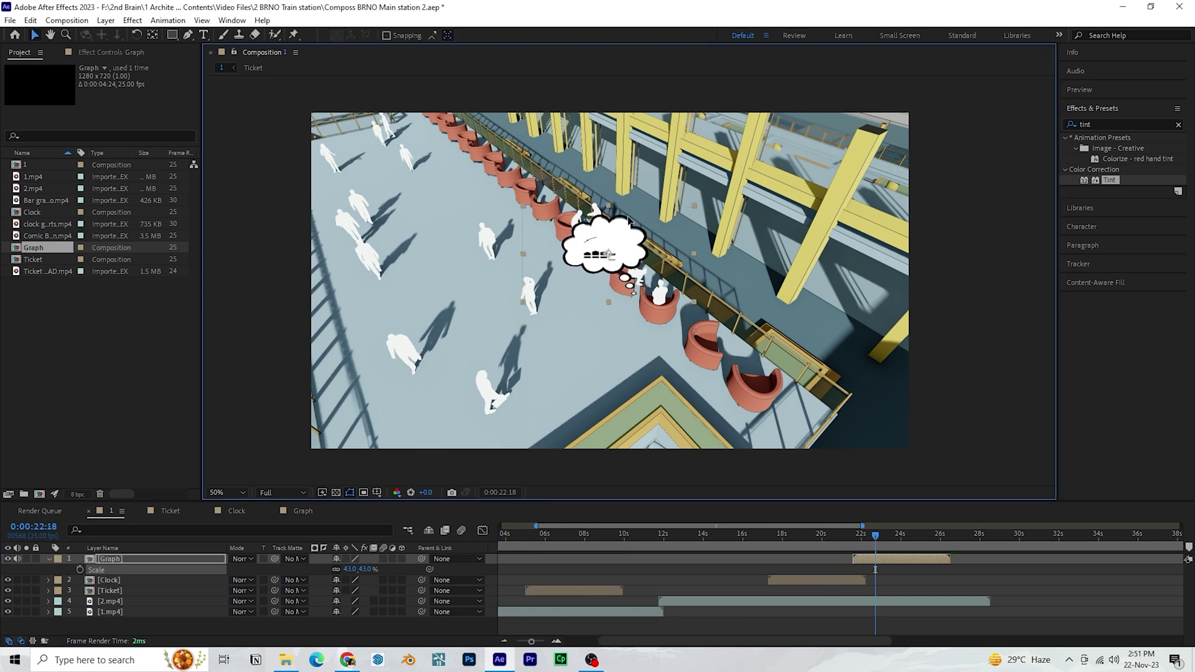
Raise the Graph thought bubble above the people seated in the red chairs and set the current time to about 23 s
{"action": "left_click_drag", "start_coordinate": [628, 217], "coordinate": [624, 184]}
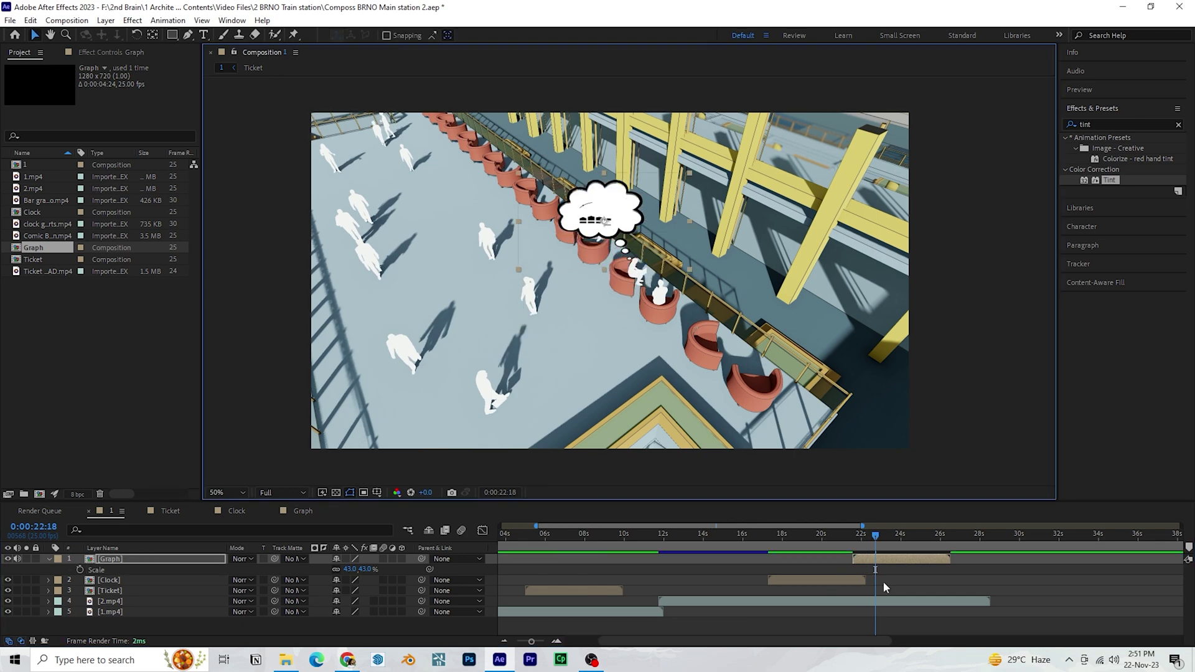
{"action": "mouse_move", "coordinate": [876, 536]}
{"action": "left_mouse_down"}
{"action": "mouse_move", "coordinate": [856, 535]}
{"action": "mouse_move", "coordinate": [864, 545]}
{"action": "mouse_move", "coordinate": [883, 536]}
{"action": "left_mouse_up"}
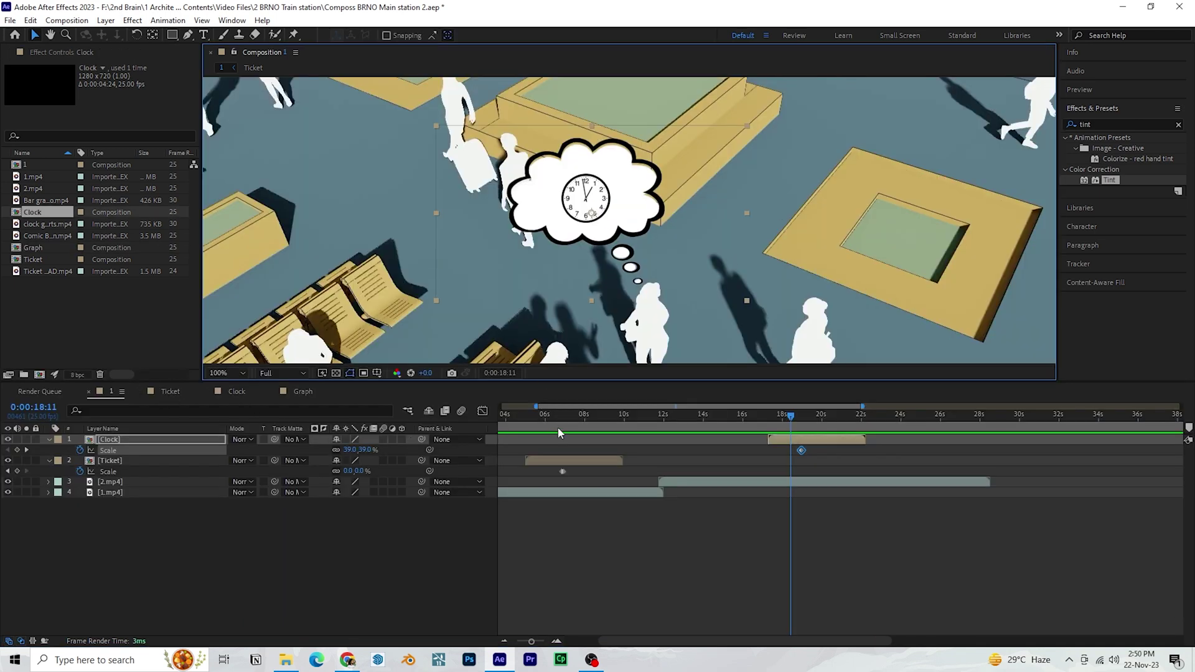
Draw a rectangular mask around the thought bubble on the Ticket layer at 0:00:06:14
{"action": "left_click", "coordinate": [556, 428]}
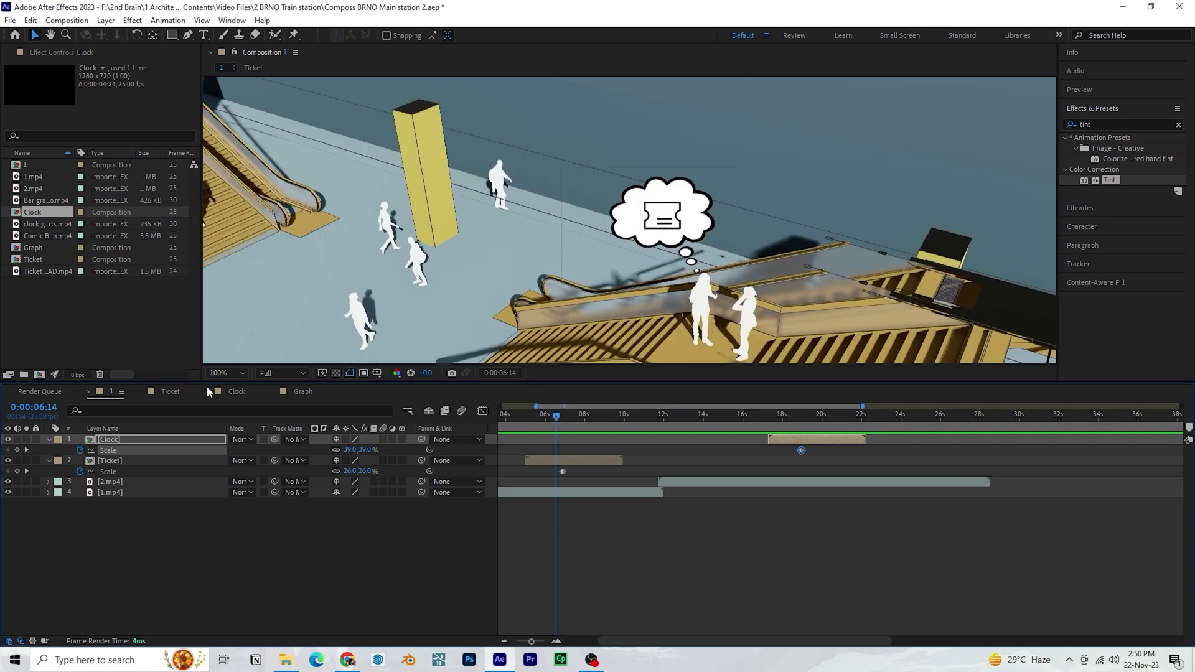
{"action": "left_click", "coordinate": [125, 458]}
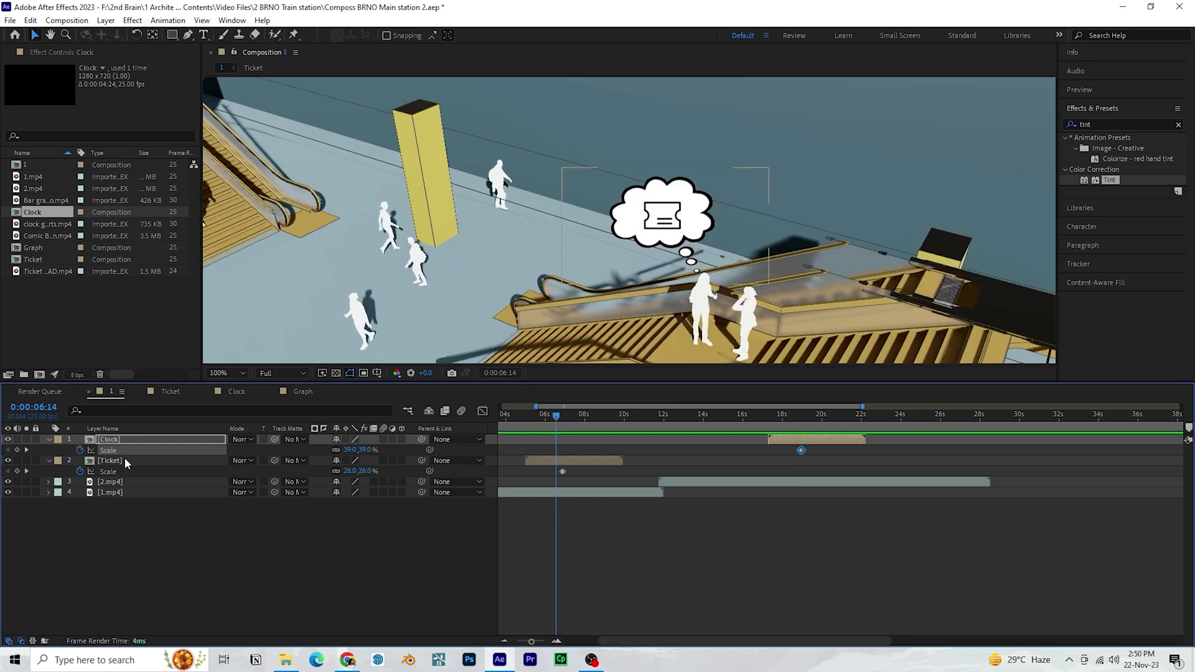
{"action": "left_click", "coordinate": [173, 36]}
{"action": "left_click_drag", "start_coordinate": [566, 172], "coordinate": [756, 293]}
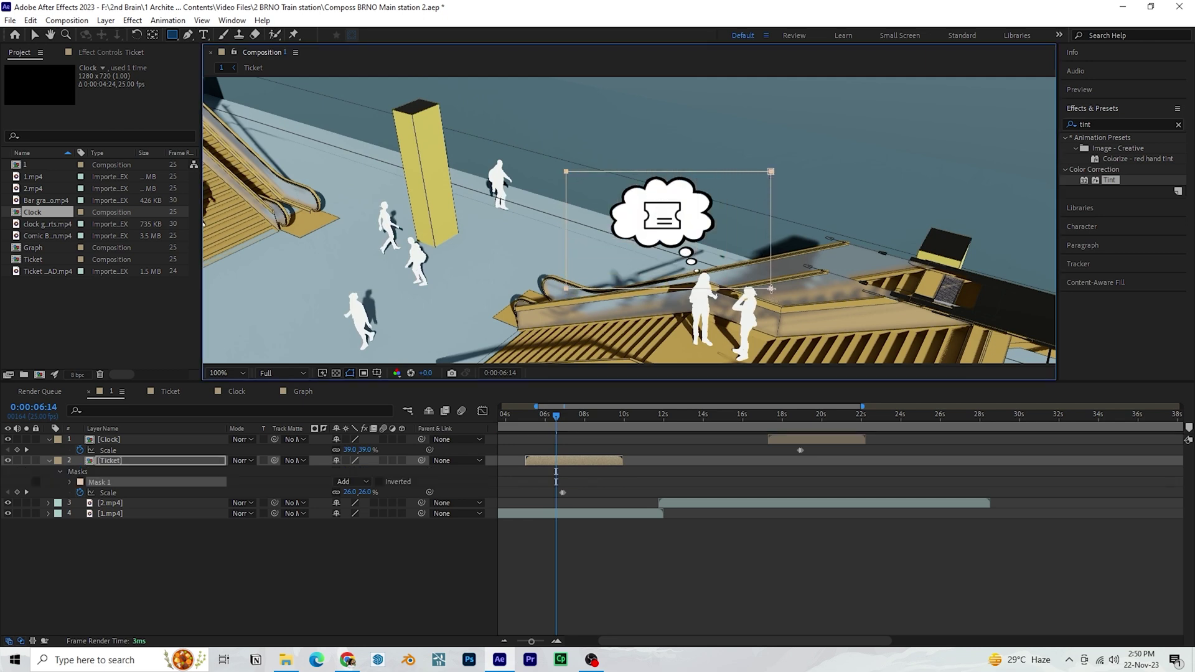
{"action": "left_click", "coordinate": [374, 581]}
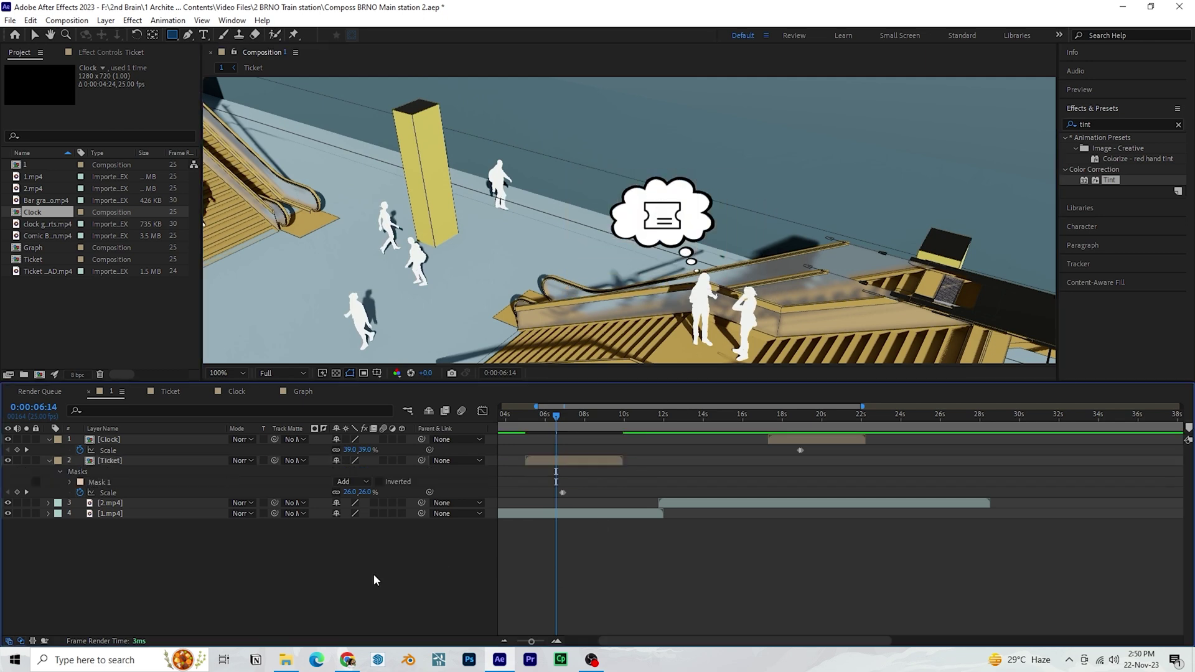
{"action": "left_click", "coordinate": [50, 460]}
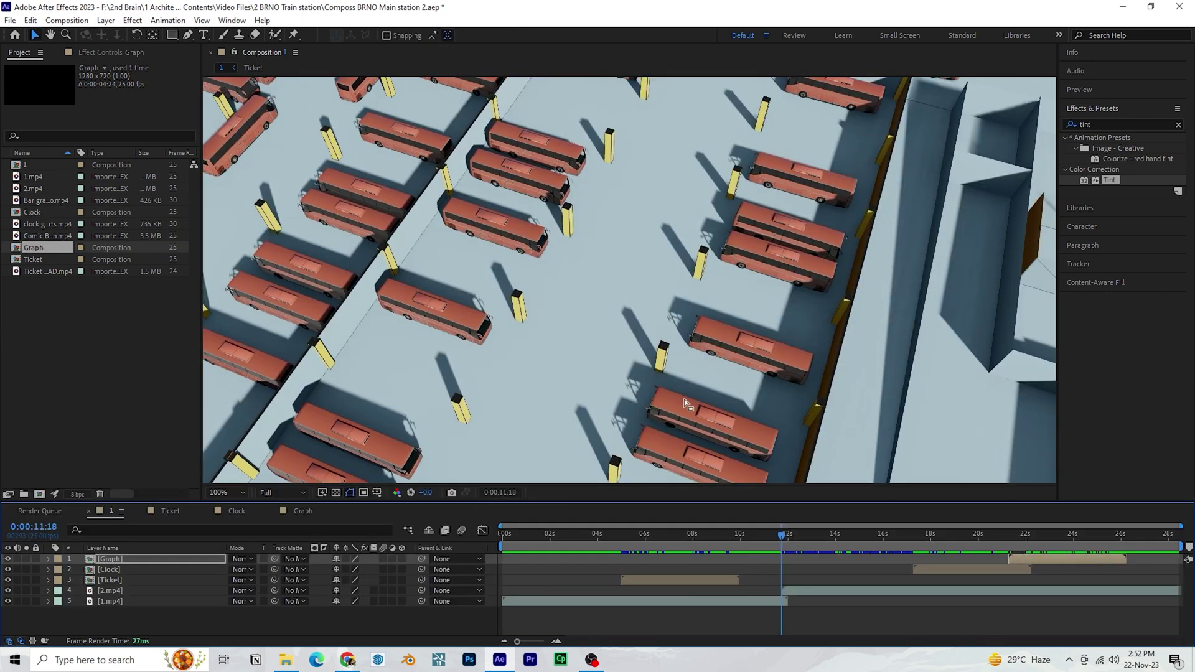
Create a black solid layer in composition 1 with the current time at 0:00:11:06
{"action": "scroll", "coordinate": [644, 378], "scroll_direction": "down", "scroll_amount": 2}
{"action": "left_click_drag", "start_coordinate": [780, 539], "coordinate": [770, 511]}
{"action": "key", "text": "ctrl+y"}
{"action": "left_click", "coordinate": [520, 363]}
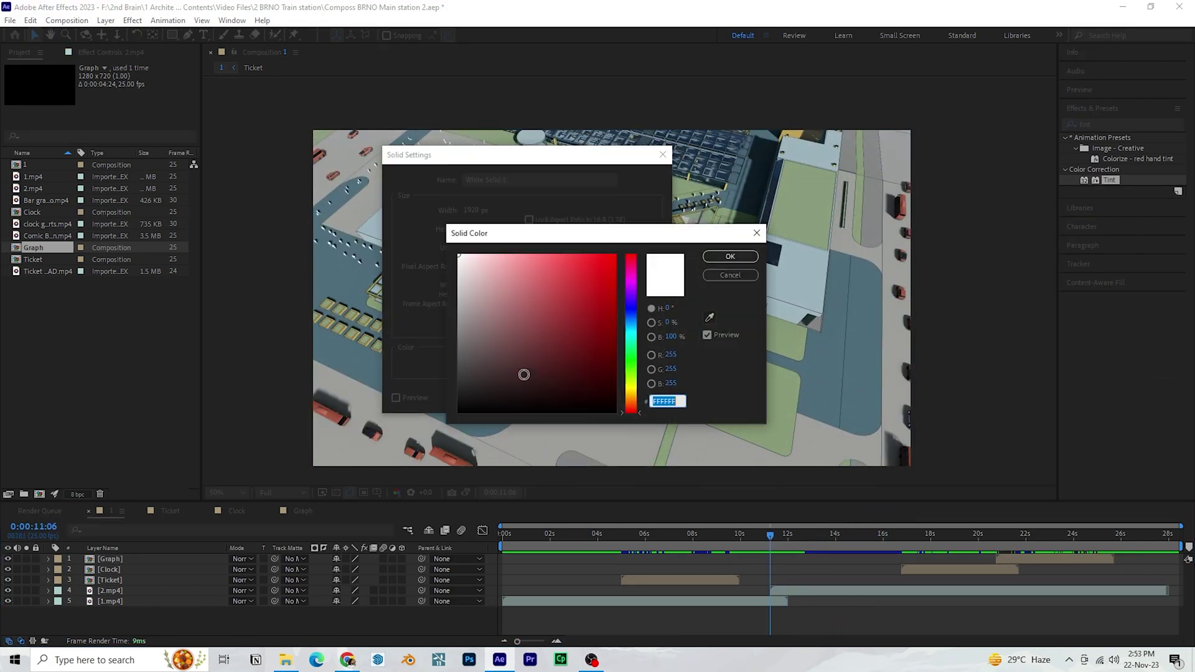
{"action": "left_click", "coordinate": [721, 257]}
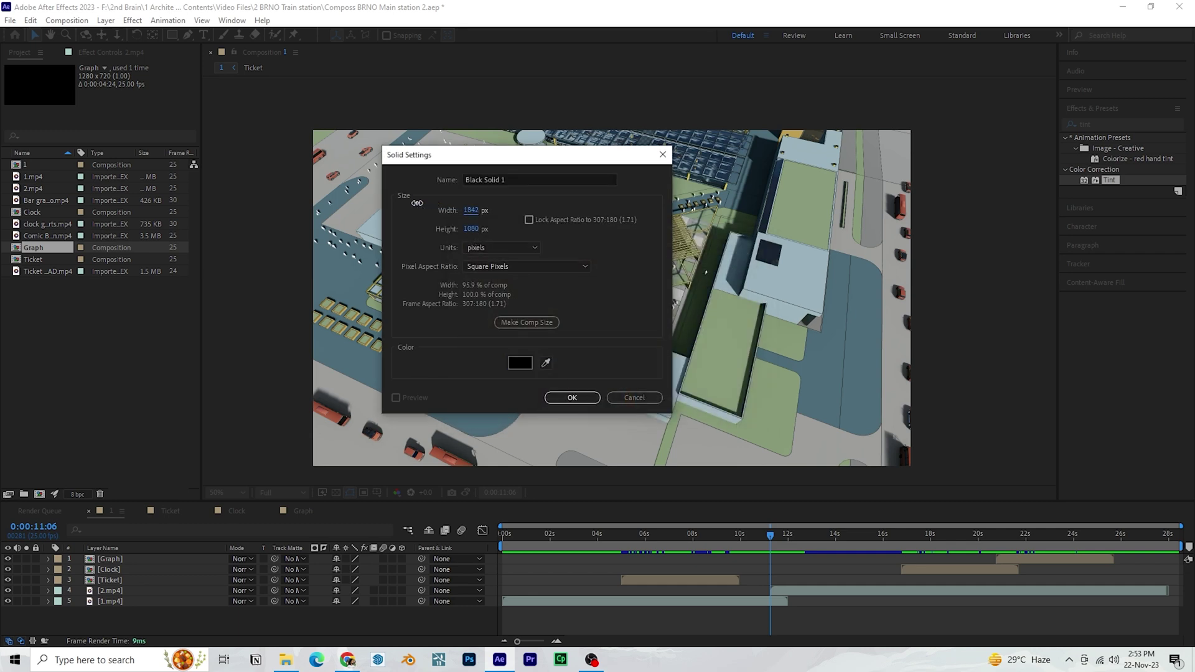
{"action": "key", "text": "Return"}
Set the black solid's horizontal scale to 15% and move the narrow bar just outside the frame's right edge
{"action": "key", "text": "s"}
{"action": "left_click_drag", "start_coordinate": [336, 573], "coordinate": [309, 580]}
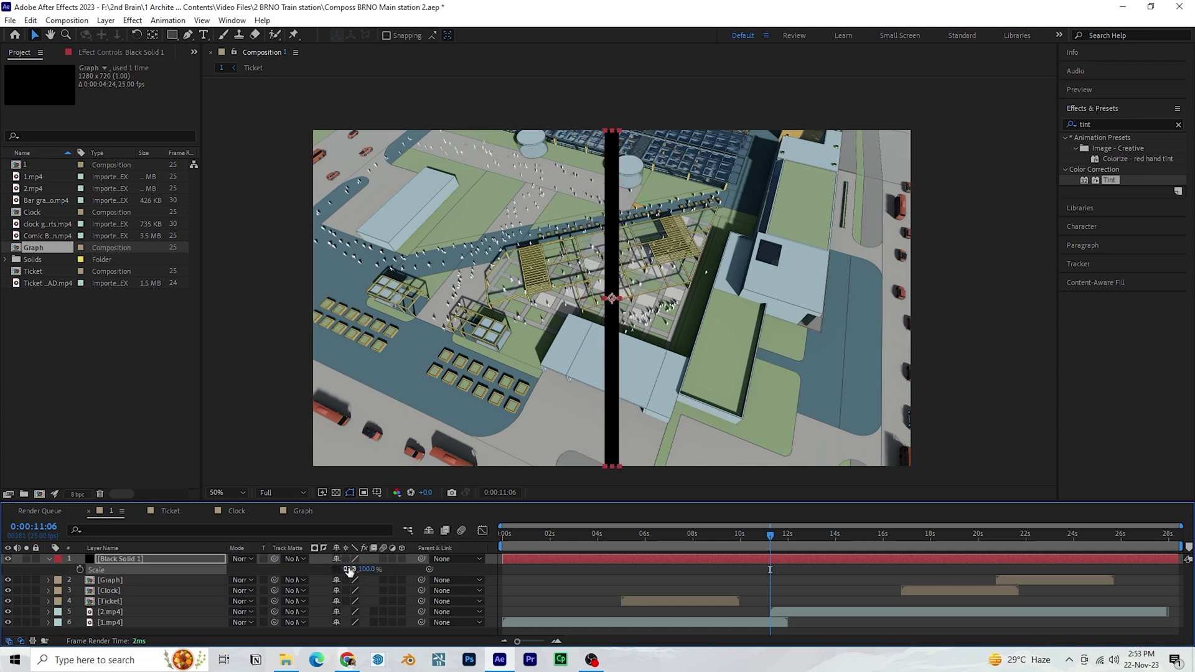
{"action": "type", "text": "15"}
{"action": "key", "text": "Return"}
{"action": "left_click_drag", "start_coordinate": [618, 380], "coordinate": [919, 402]}
Draw a rectangular mask on the 2.mp4 layer that encloses the whole frame
{"action": "left_click", "coordinate": [776, 610]}
{"action": "key", "text": "q"}
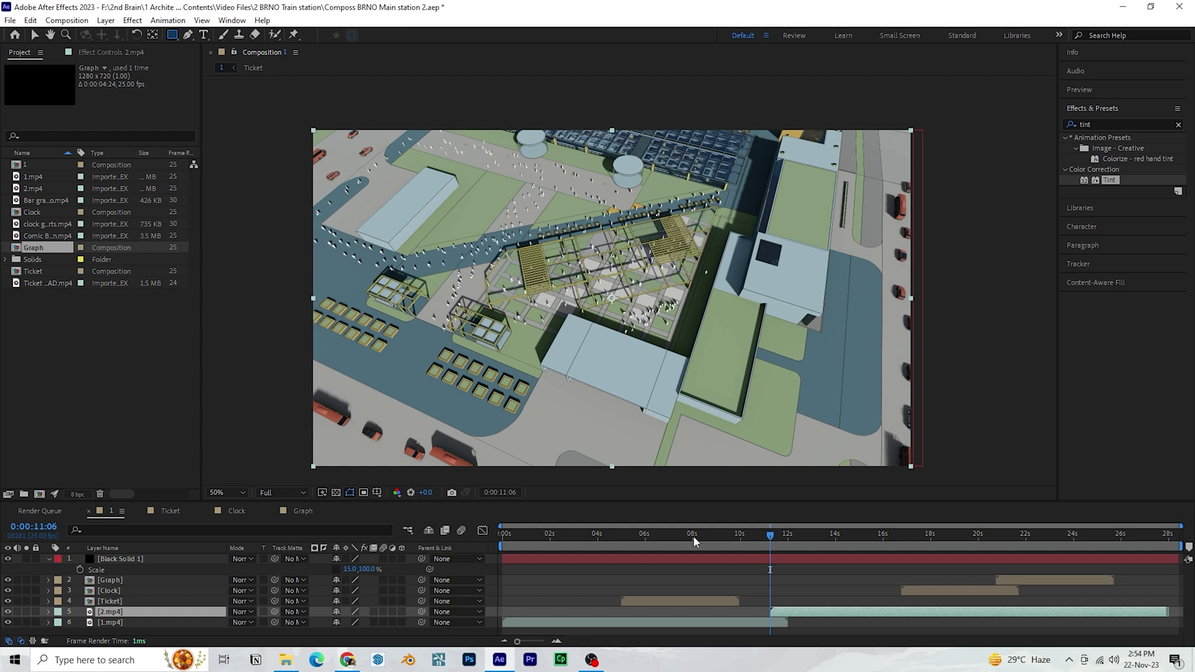
{"action": "left_click_drag", "start_coordinate": [300, 121], "coordinate": [918, 474]}
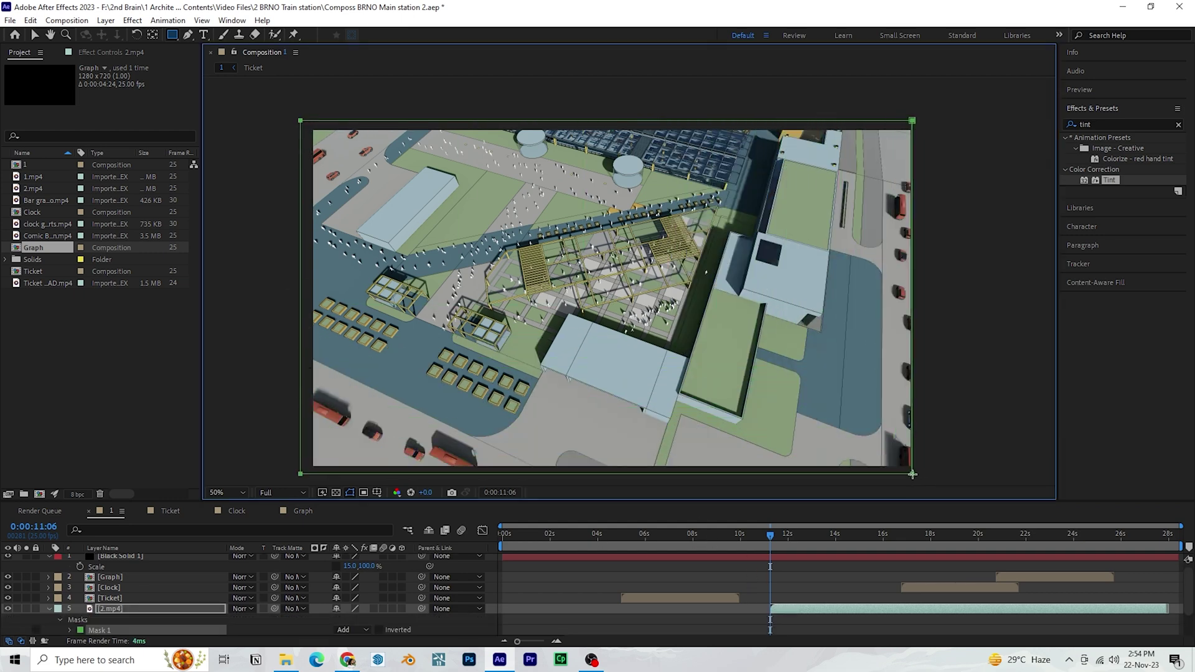
Expand Mask 1 of the 2.mp4 layer and start keyframing its Mask Path
{"action": "left_click", "coordinate": [190, 559]}
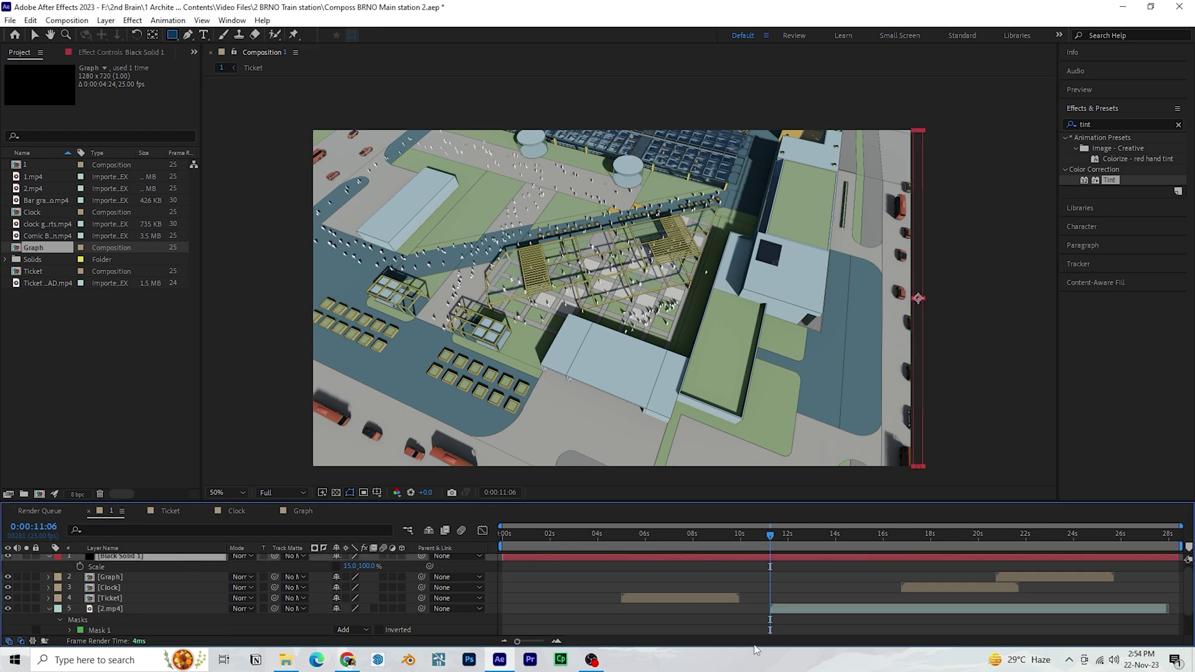
{"action": "scroll", "coordinate": [152, 607], "scroll_direction": "down", "scroll_amount": 2}
{"action": "left_click", "coordinate": [360, 599]}
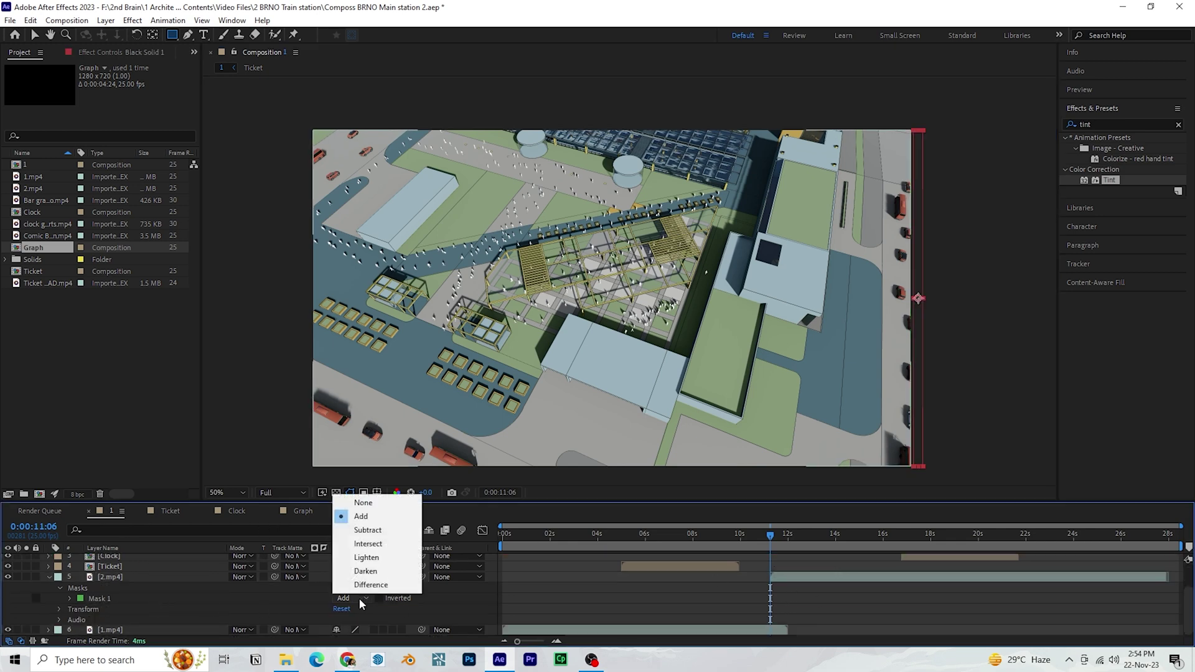
{"action": "left_click", "coordinate": [562, 516]}
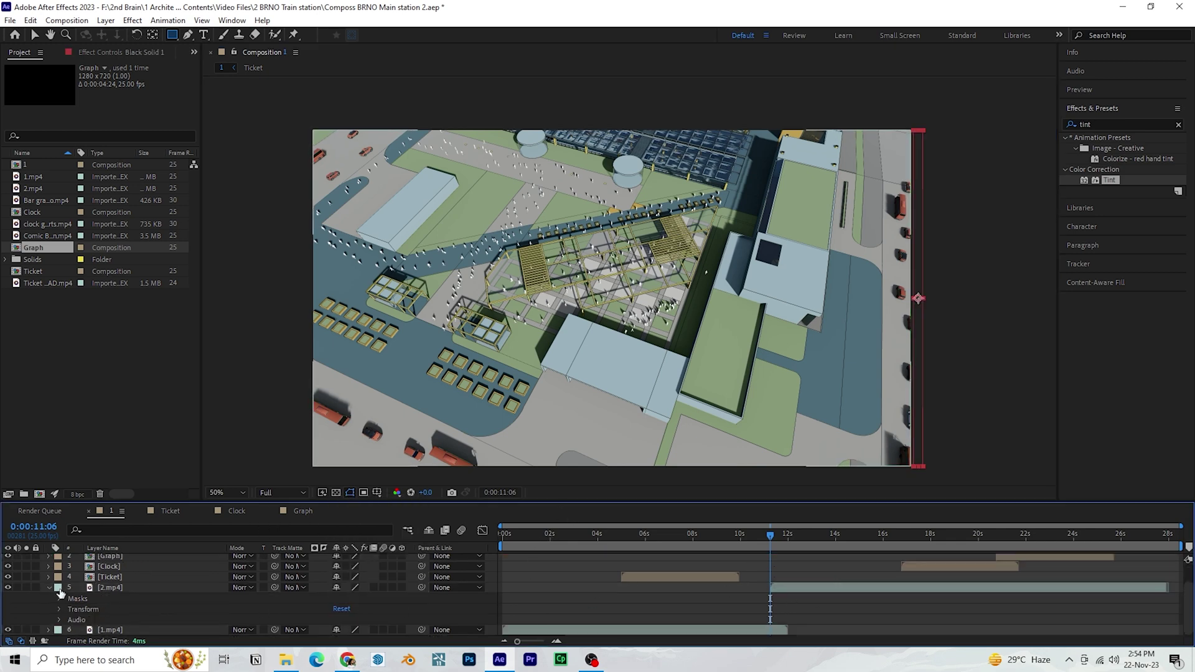
{"action": "left_click_drag", "start_coordinate": [150, 501], "coordinate": [151, 420]}
{"action": "left_click", "coordinate": [69, 553]}
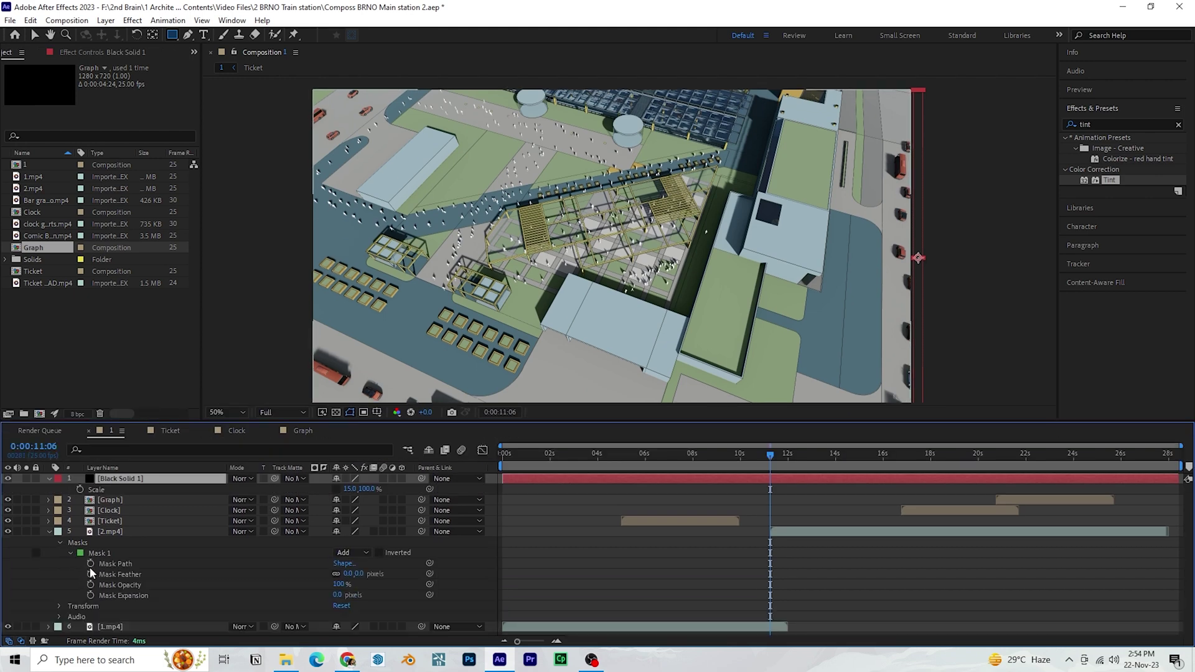
{"action": "left_click", "coordinate": [91, 563]}
Keyframe the black bar's Position, moving it just outside the frame's left edge (-26, 540) at 0:00:11:07
{"action": "mouse_move", "coordinate": [775, 455]}
{"action": "left_mouse_down"}
{"action": "mouse_move", "coordinate": [788, 460]}
{"action": "mouse_move", "coordinate": [771, 455]}
{"action": "left_mouse_up"}
{"action": "left_click", "coordinate": [773, 477]}
{"action": "left_click", "coordinate": [80, 490]}
{"action": "left_click", "coordinate": [34, 36]}
{"action": "left_click_drag", "start_coordinate": [917, 271], "coordinate": [306, 291]}
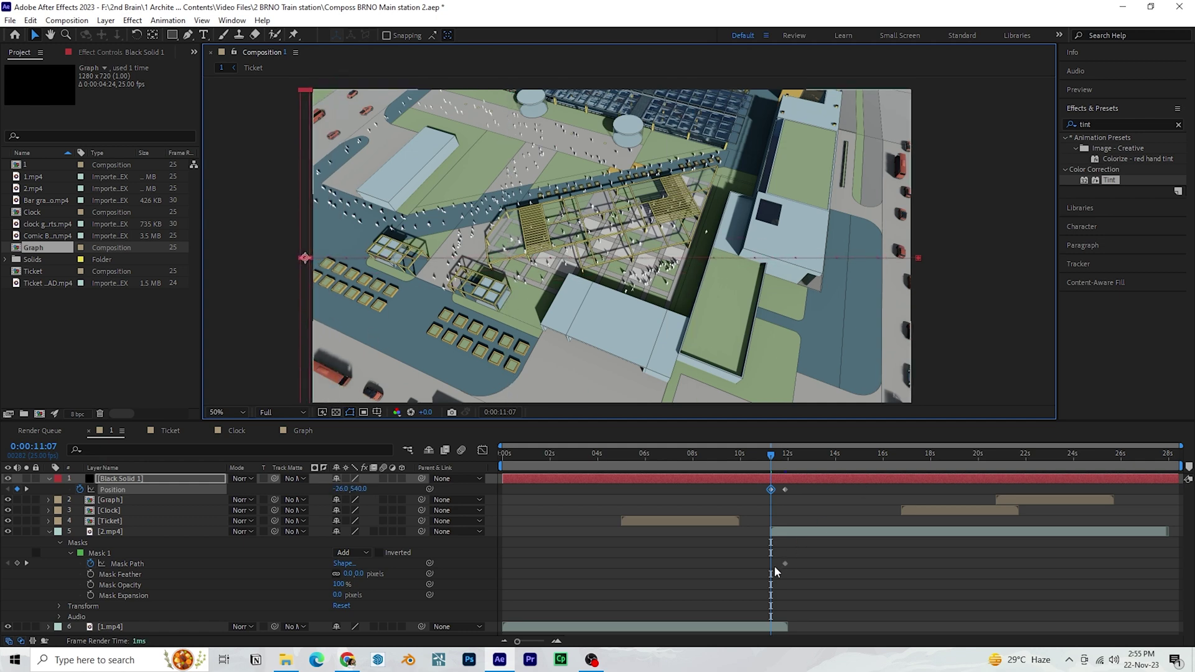
At 0:00:11:07, shrink the 2.mp4 mask path to a narrow strip outside the frame's left edge
{"action": "left_click", "coordinate": [132, 565]}
{"action": "scroll", "coordinate": [807, 187], "scroll_direction": "down", "scroll_amount": 2}
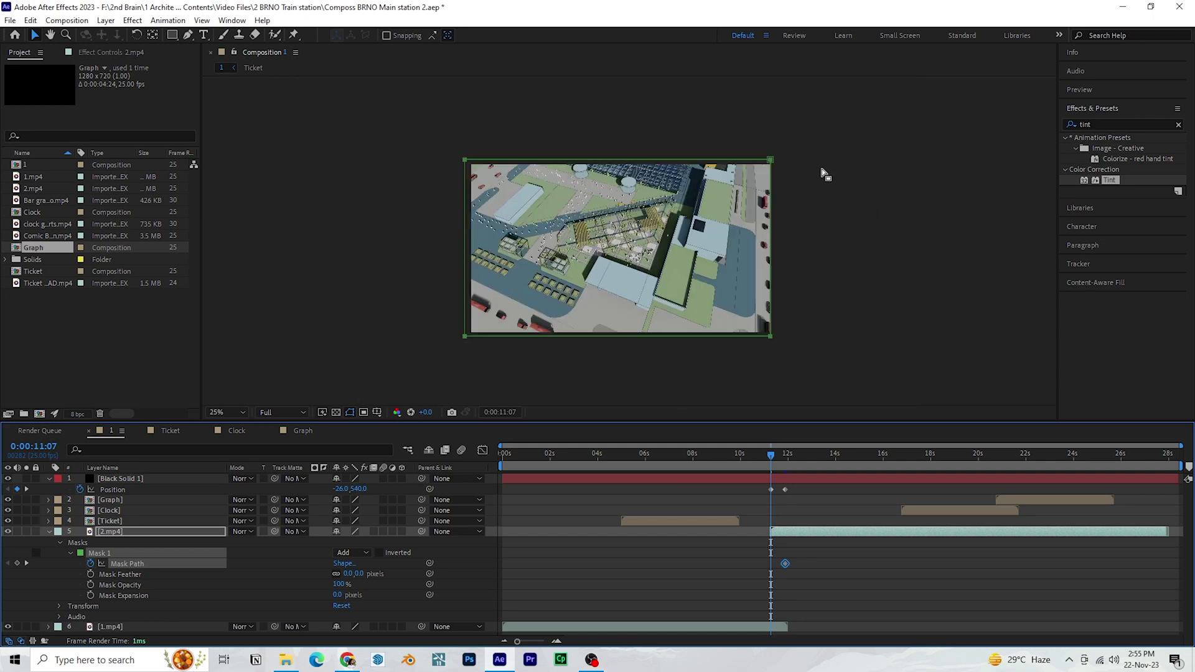
{"action": "left_click_drag", "start_coordinate": [761, 143], "coordinate": [474, 346]}
{"action": "scroll", "coordinate": [458, 239], "scroll_direction": "up", "scroll_amount": 2}
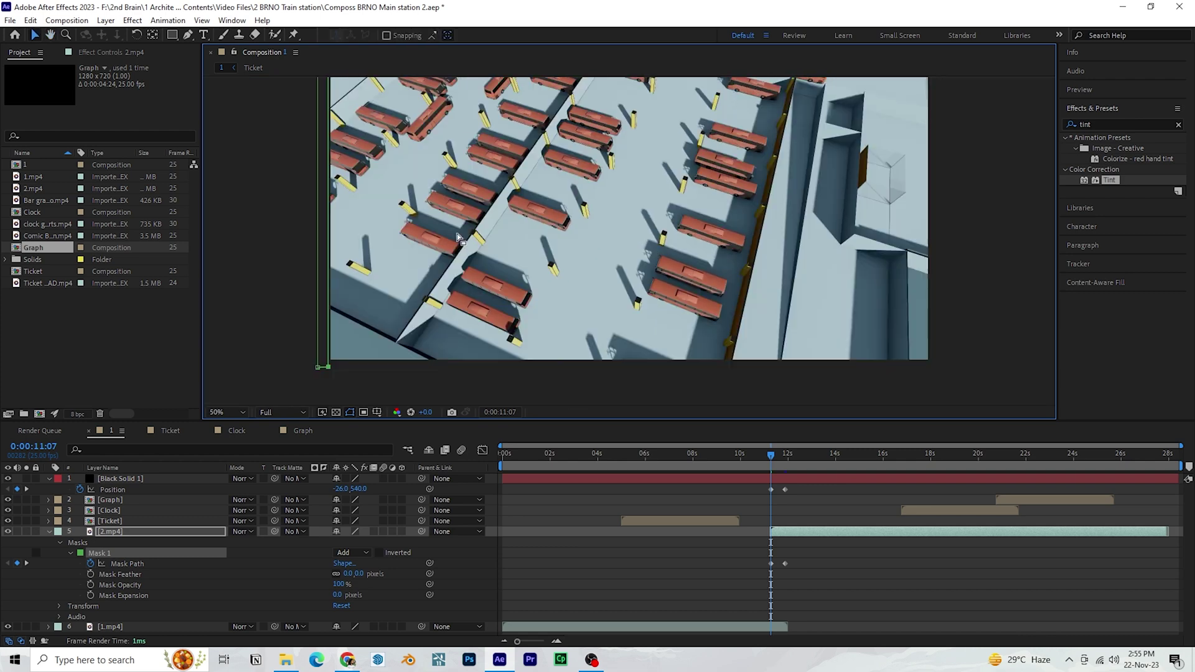
Play back the wipe transition between the two clips from 0:00:11:04
{"action": "mouse_move", "coordinate": [772, 453]}
{"action": "left_mouse_down"}
{"action": "mouse_move", "coordinate": [788, 456]}
{"action": "mouse_move", "coordinate": [769, 456]}
{"action": "left_mouse_up"}
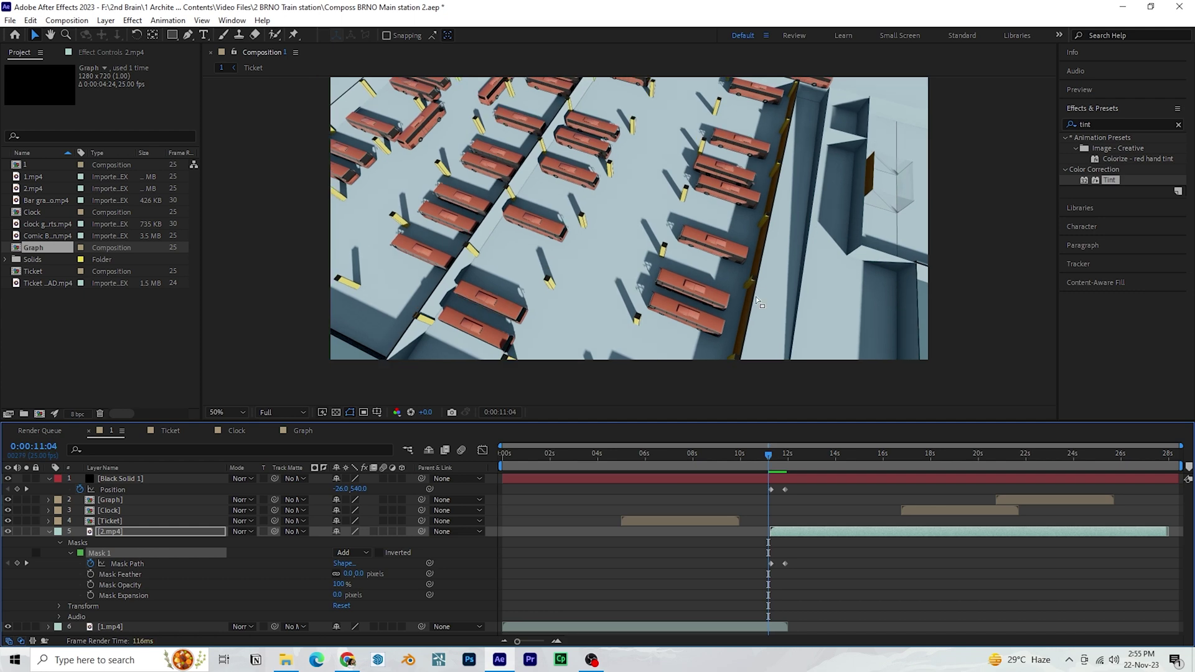
{"action": "scroll", "coordinate": [747, 297], "scroll_direction": "down", "scroll_amount": 2}
{"action": "key", "text": "space"}
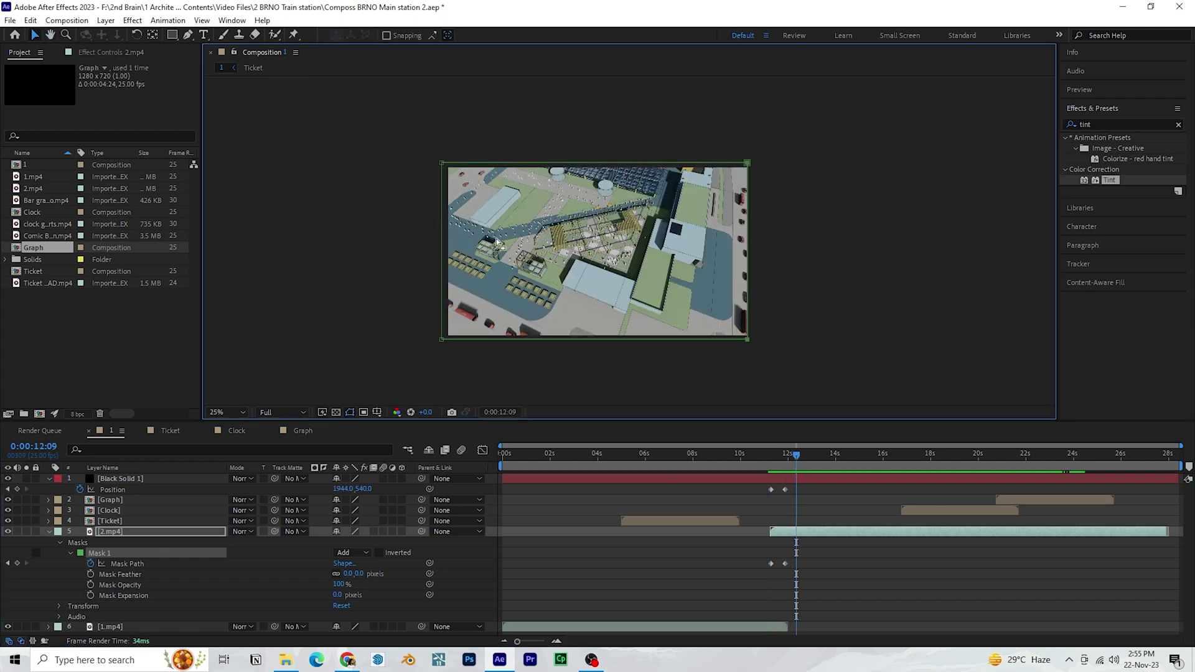
Enable motion blur for the black solid layer and return to about 11 s to preview the wipe
{"action": "left_click", "coordinate": [385, 479]}
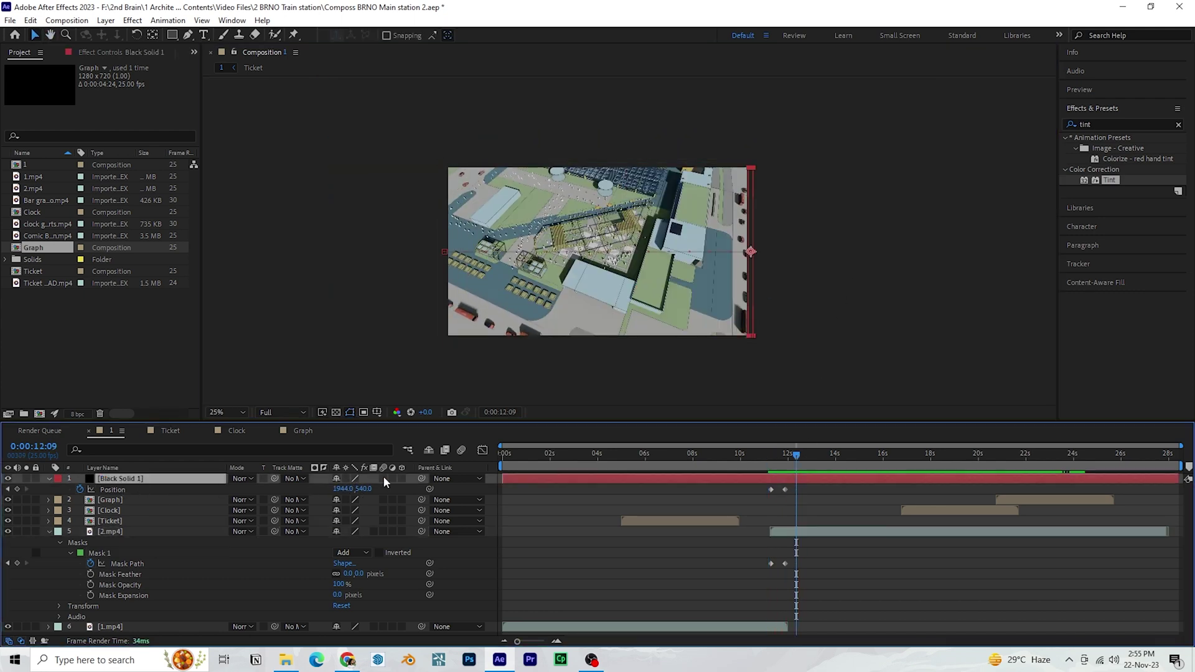
{"action": "left_click", "coordinate": [383, 478]}
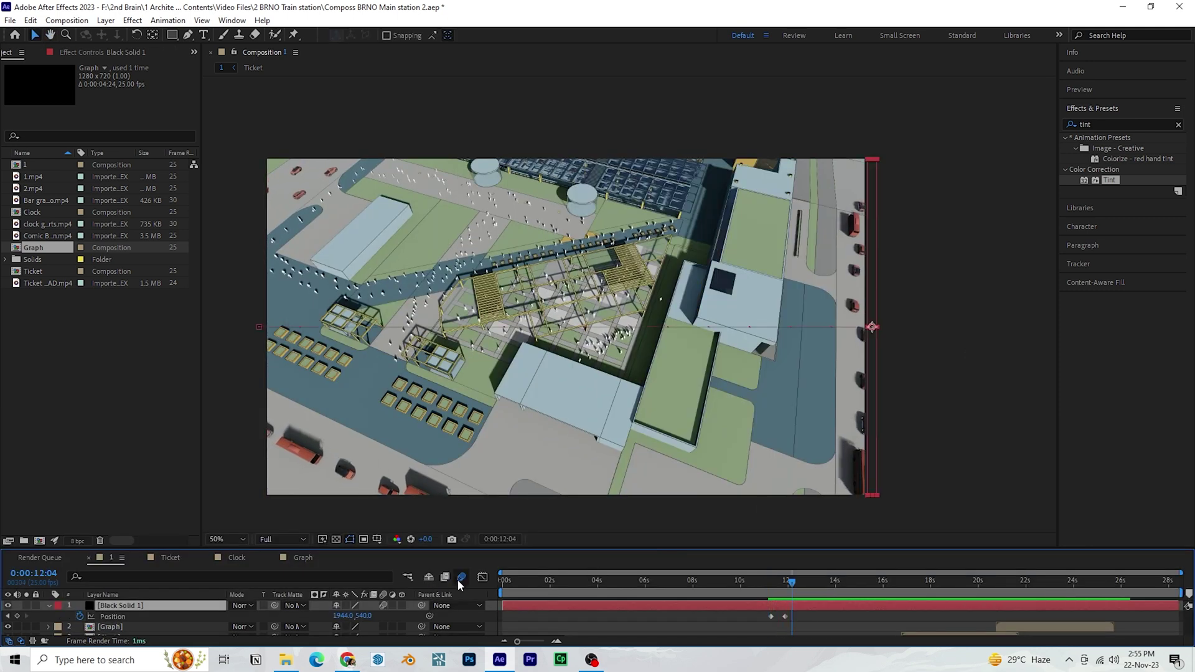
{"action": "left_click_drag", "start_coordinate": [763, 585], "coordinate": [754, 570]}
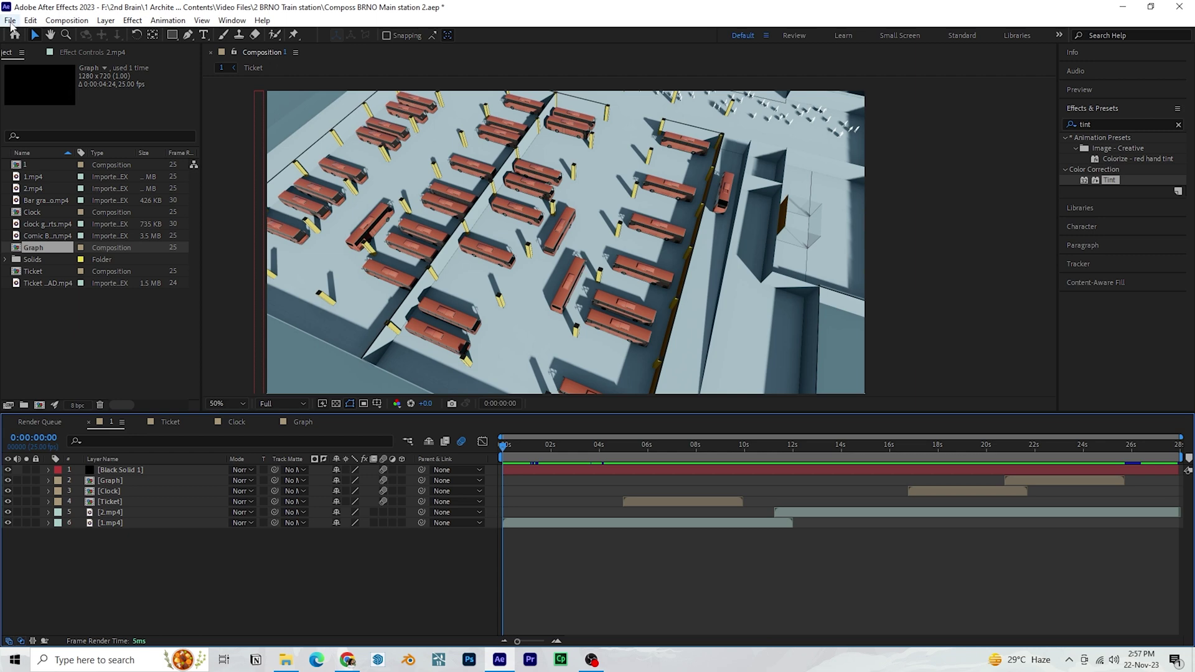
Add composition 1 to the render queue and set its output file to BRNO Main Station 2nd Iteration.mp4 in the Exports folder
{"action": "left_click", "coordinate": [10, 21]}
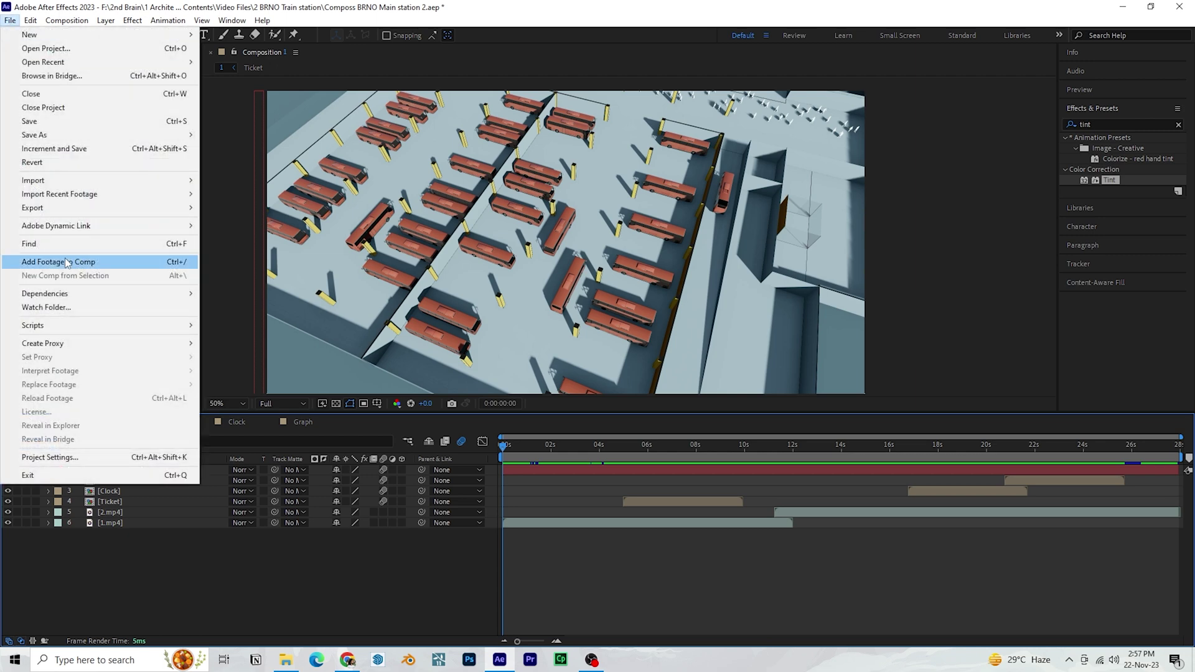
{"action": "mouse_move", "coordinate": [55, 215]}
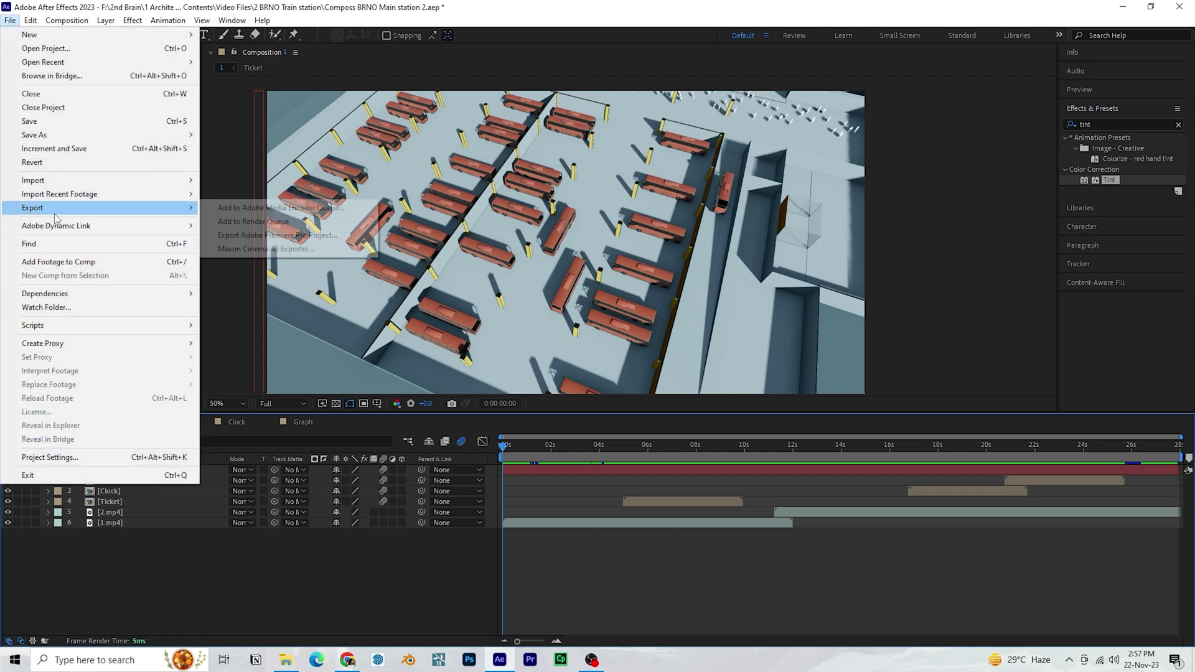
{"action": "left_click", "coordinate": [269, 222]}
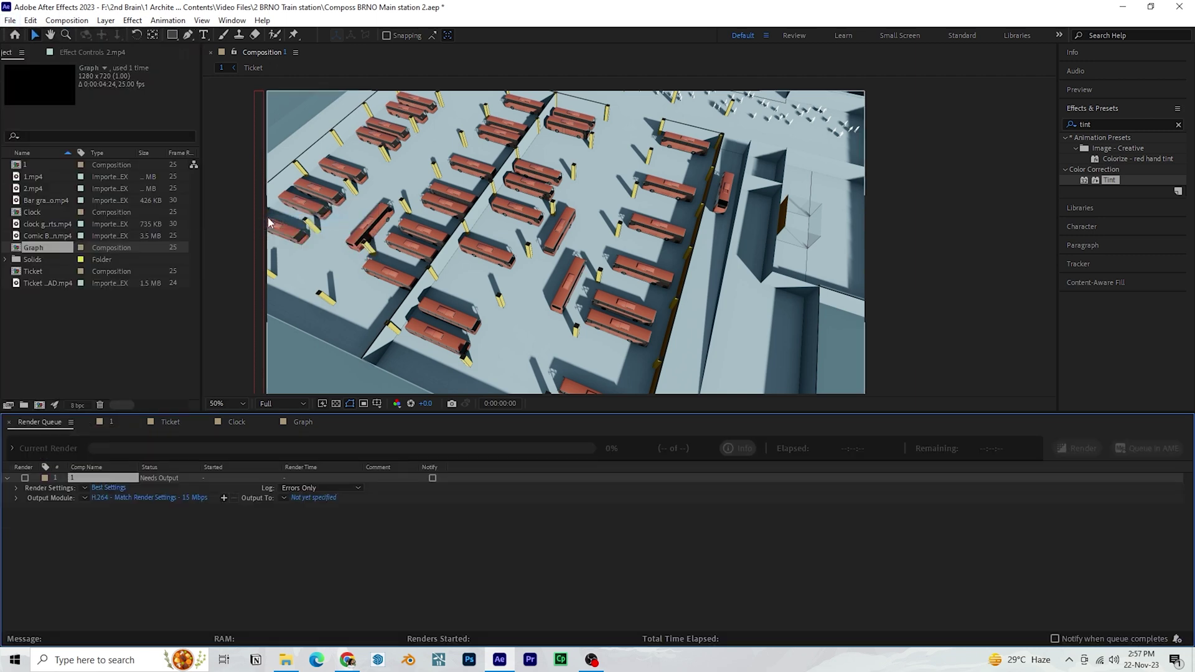
{"action": "left_click", "coordinate": [301, 498]}
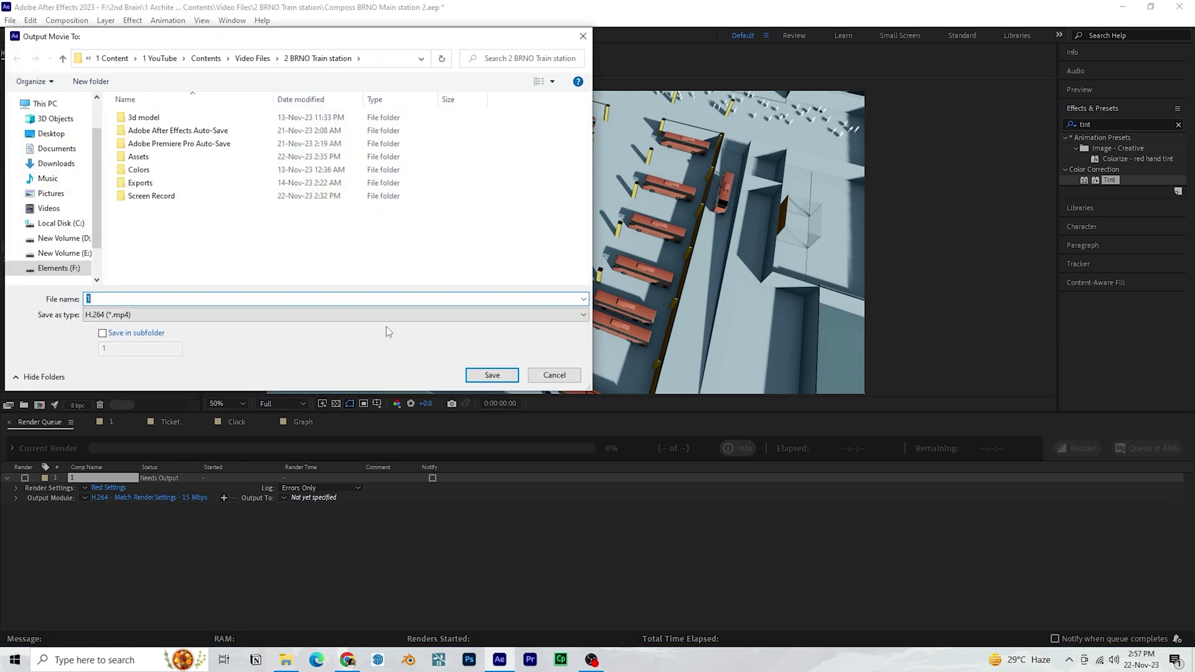
{"action": "double_click", "coordinate": [167, 195]}
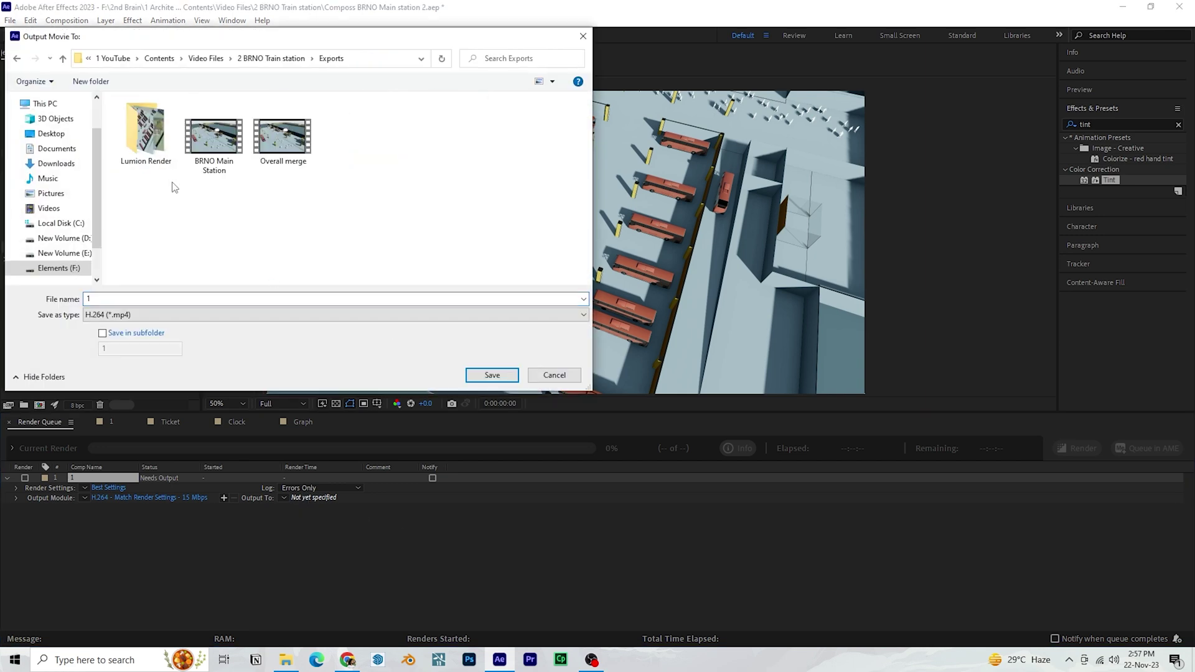
{"action": "left_click", "coordinate": [222, 181]}
{"action": "type", "text": "2nd iteration"}
{"action": "key", "text": "Return"}
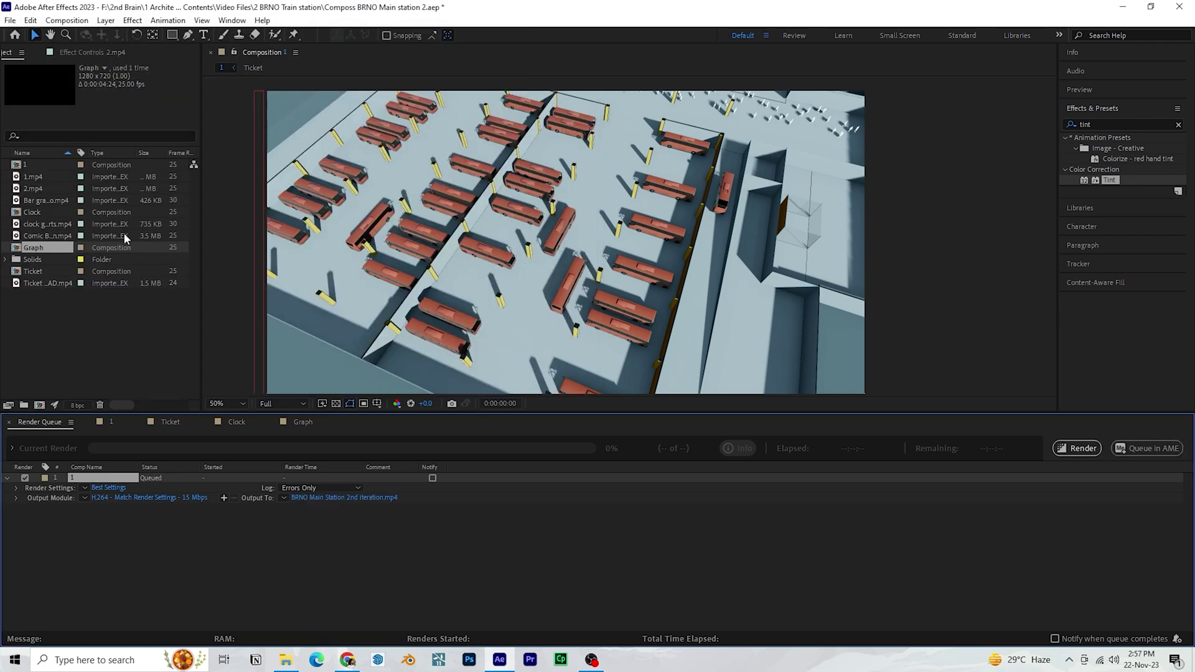
Accept the H.264 output module settings for composition 1 and start the render
{"action": "left_click", "coordinate": [136, 498]}
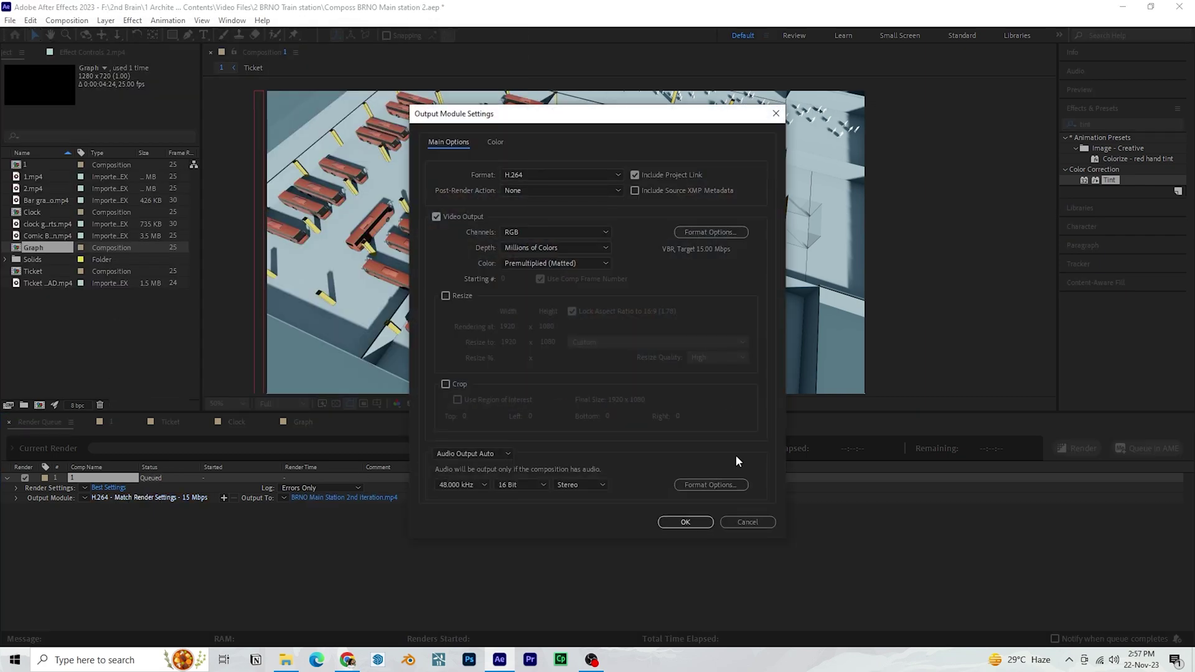
{"action": "key", "text": "Return"}
{"action": "left_click", "coordinate": [1078, 448]}
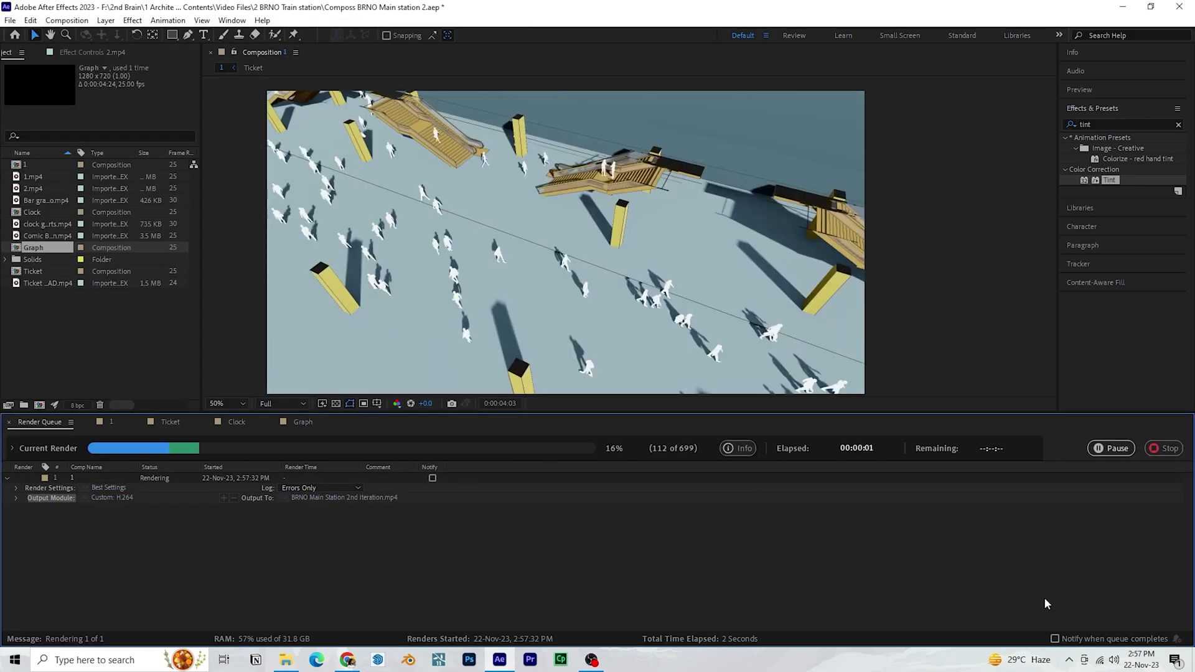